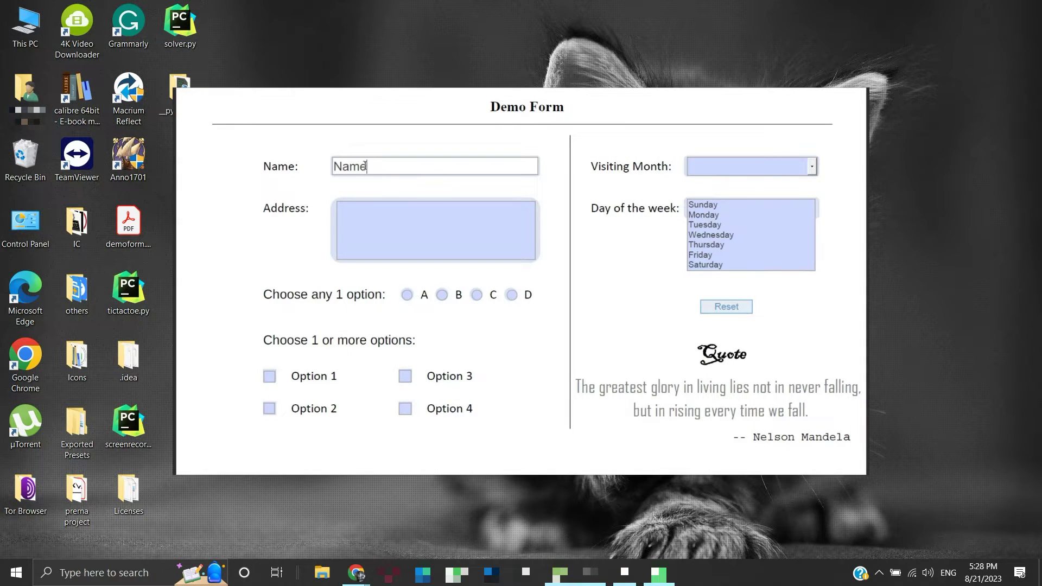
# Step: Enter the address and settle on option D in the single-choice group
pyautogui.click(371, 210)
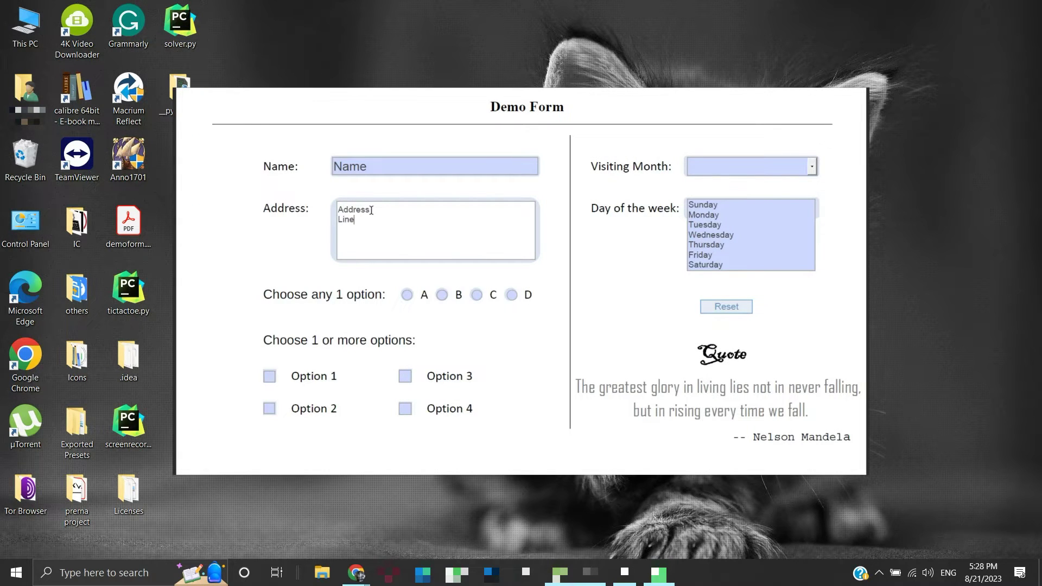
pyautogui.click(407, 295)
pyautogui.click(441, 295)
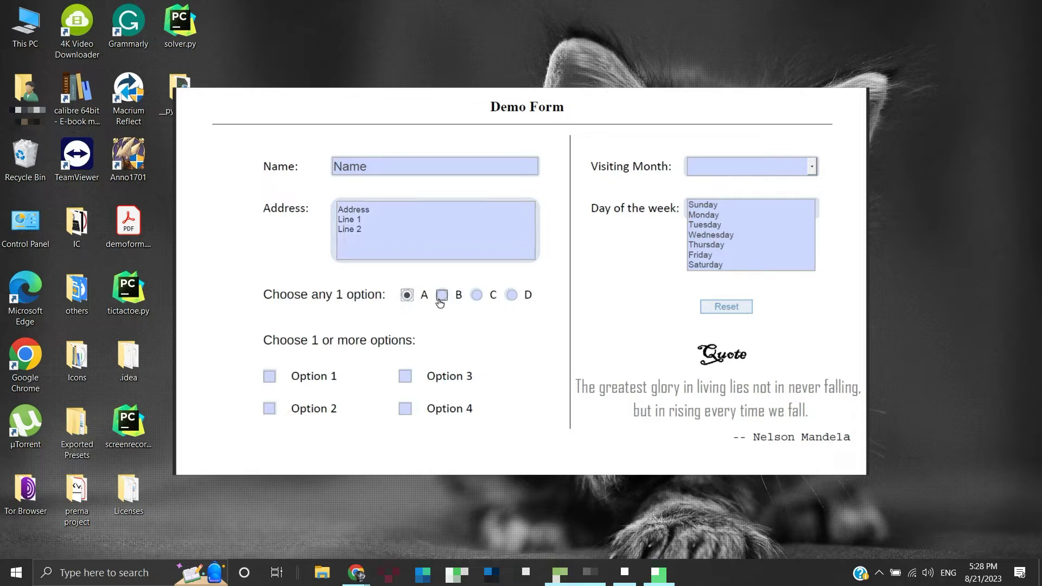
pyautogui.click(476, 294)
pyautogui.click(512, 295)
# Step: Leave only Option 3 ticked among the checkboxes
pyautogui.click(270, 376)
pyautogui.click(270, 408)
pyautogui.click(405, 376)
pyautogui.click(404, 376)
pyautogui.click(269, 376)
pyautogui.click(269, 407)
pyautogui.click(405, 376)
# Step: Pick April as the visiting month and Sunday as the day
pyautogui.click(811, 172)
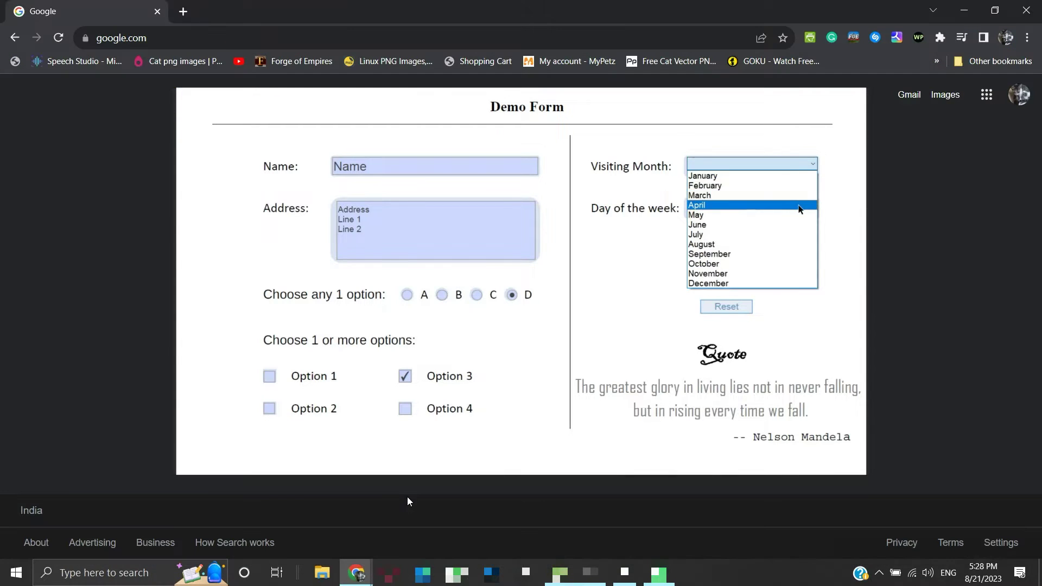
pyautogui.click(704, 203)
pyautogui.click(702, 205)
# Step: Change the day to Thursday, then search Google for 'pdf escape' and open the PDFescape site
pyautogui.click(713, 246)
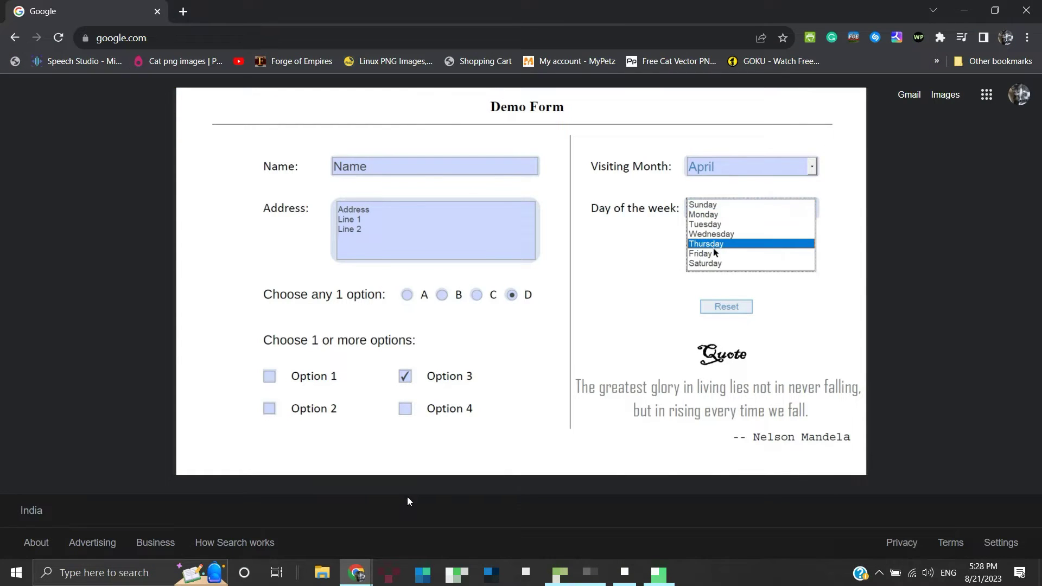
pyautogui.write('pdf escape')
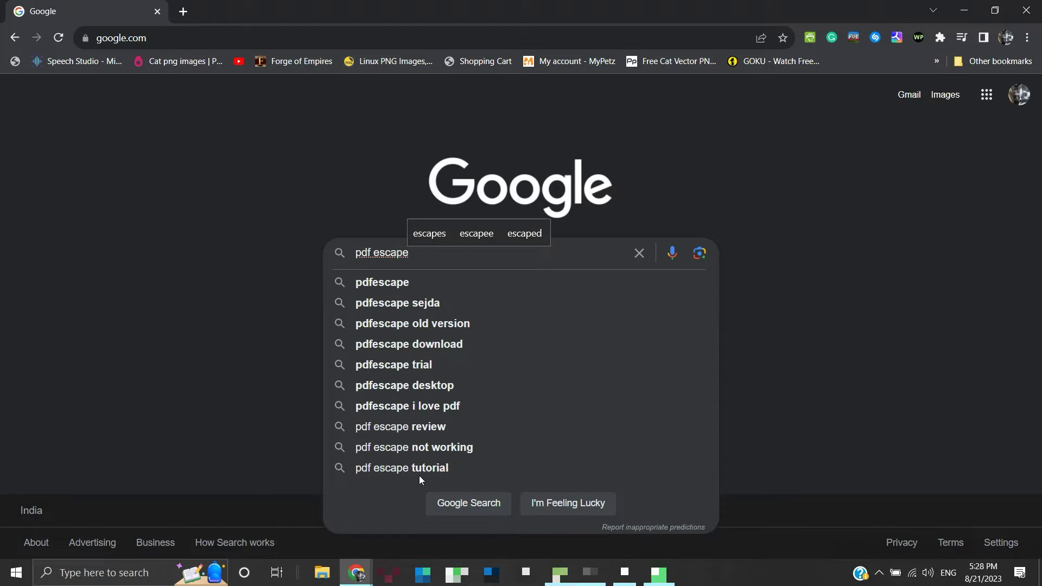
pyautogui.press('Down')
pyautogui.press('Return')
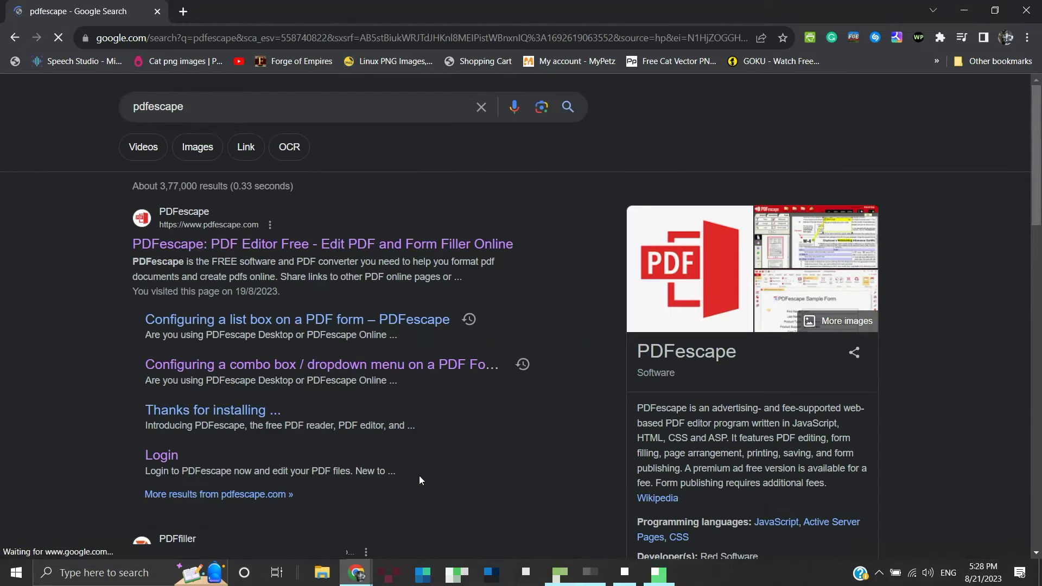
pyautogui.click(221, 248)
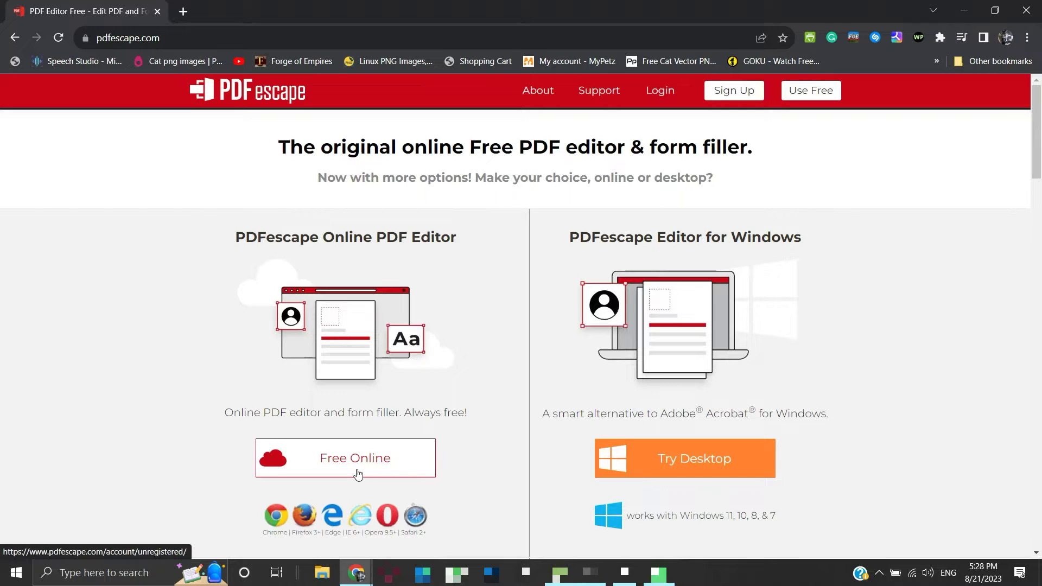
# Step: Launch the free online editor and upload demoform.pdf from the Desktop
pyautogui.click(408, 468)
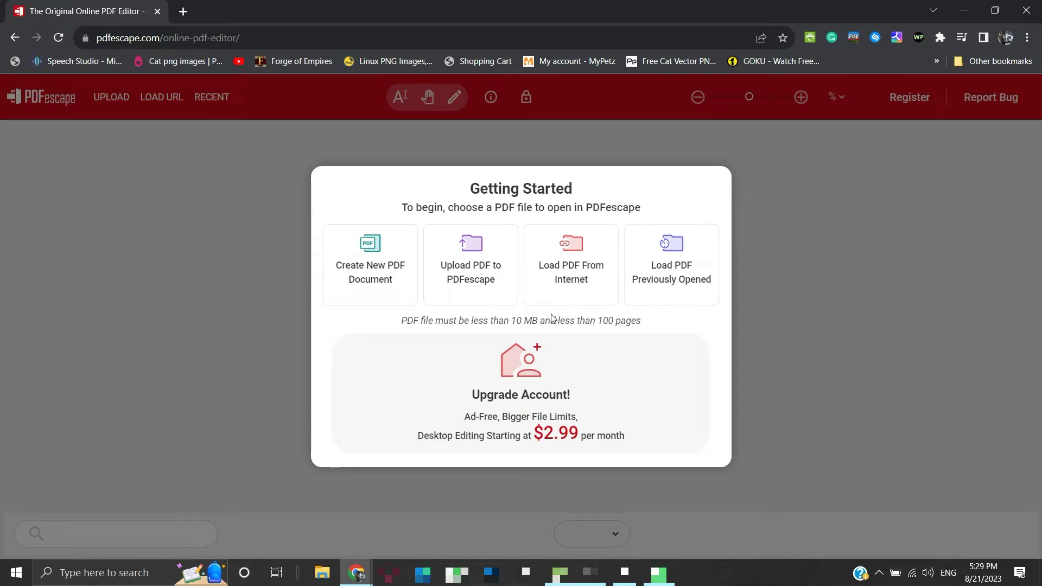
pyautogui.click(474, 286)
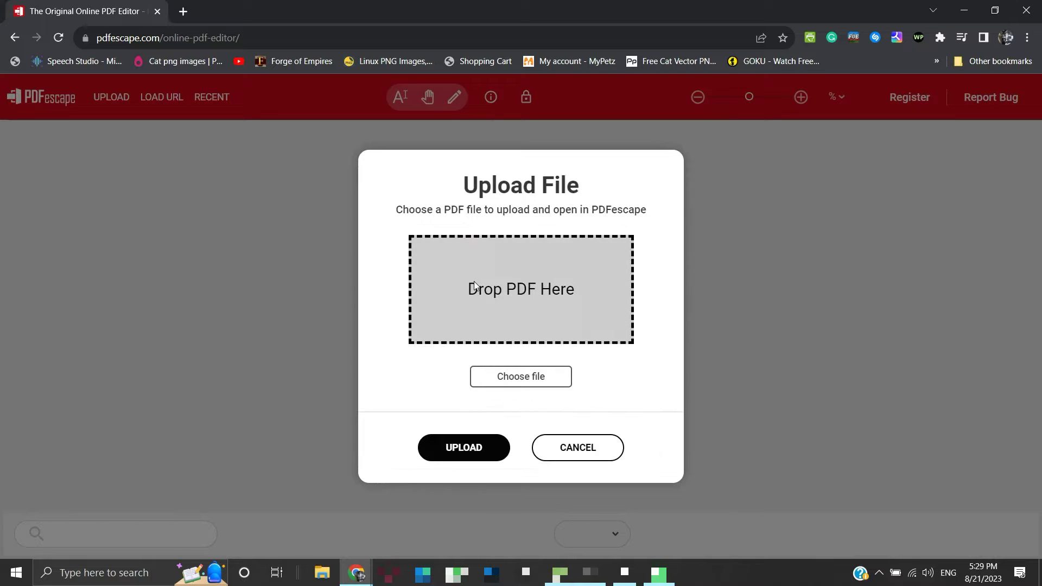
pyautogui.click(518, 379)
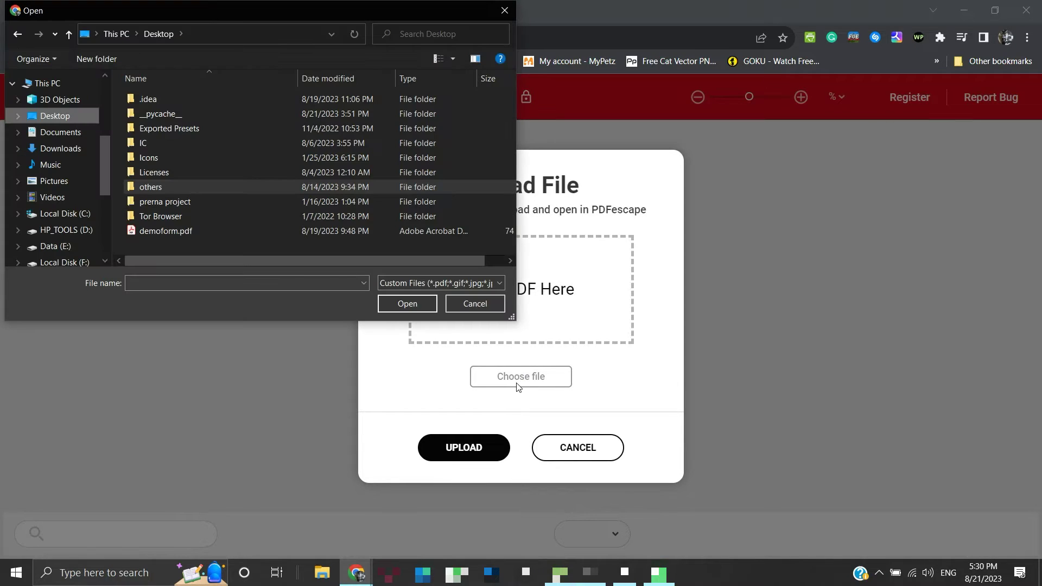
pyautogui.click(168, 231)
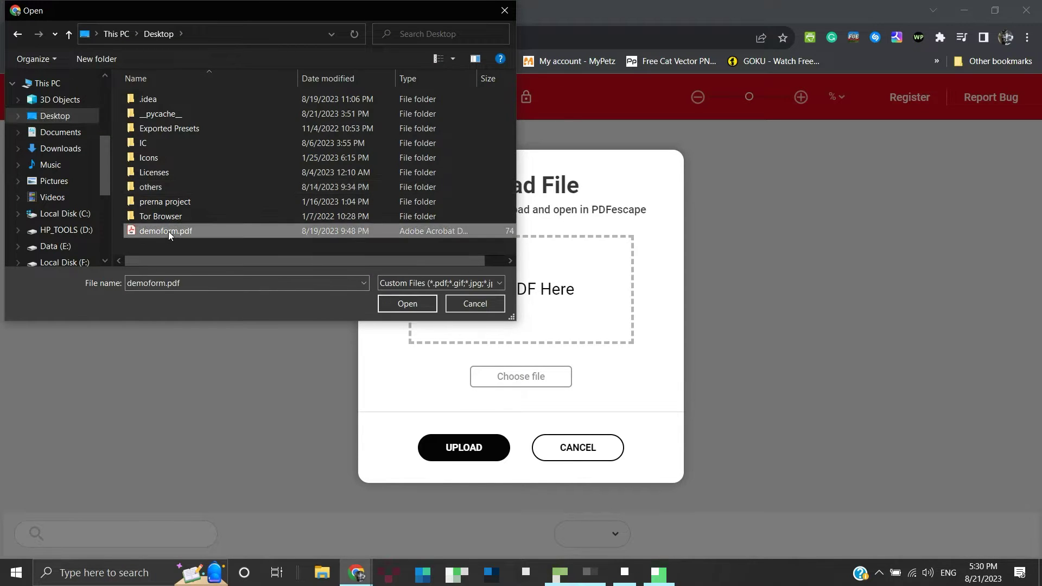
pyautogui.click(401, 300)
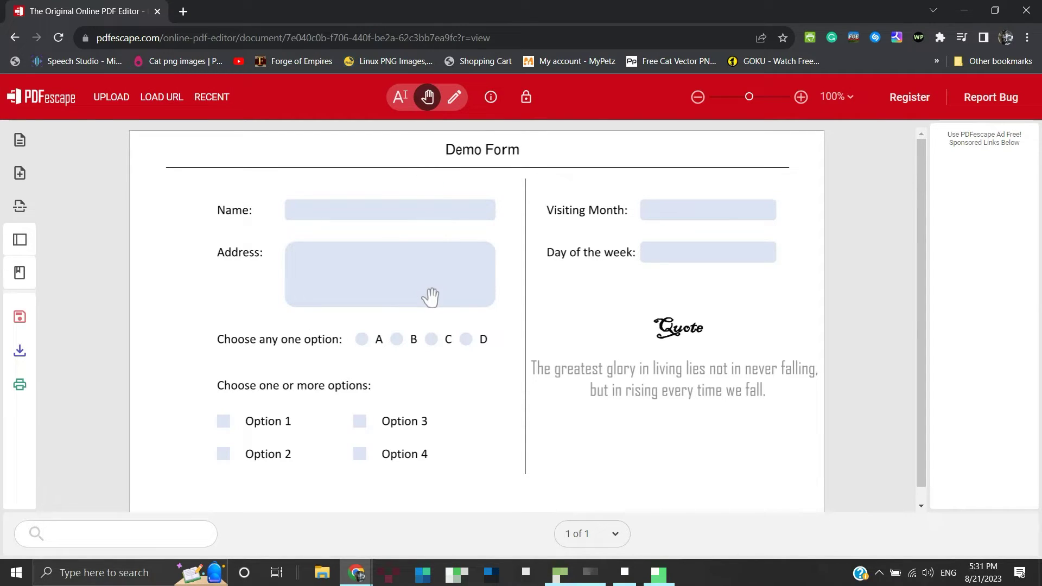
pyautogui.moveTo(430, 295)
pyautogui.mouseDown()
pyautogui.moveTo(434, 244)
pyautogui.moveTo(430, 275)
pyautogui.mouseUp()
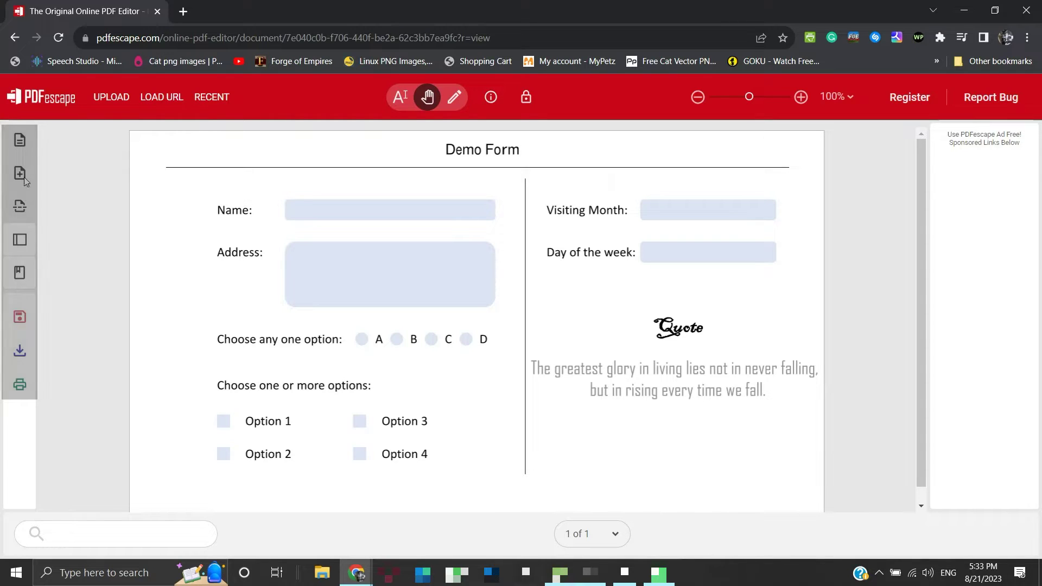
pyautogui.click(20, 145)
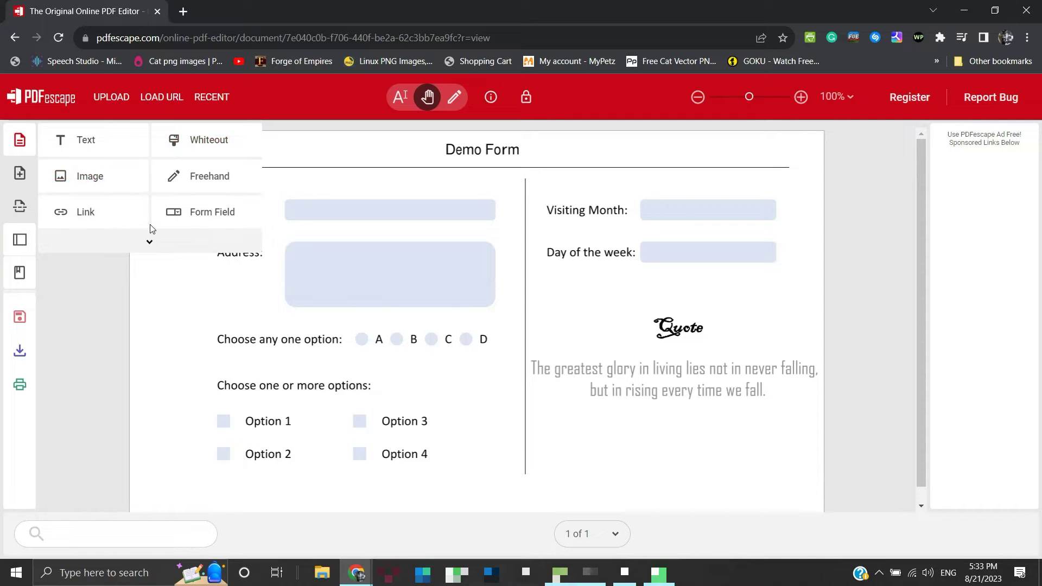
pyautogui.click(150, 242)
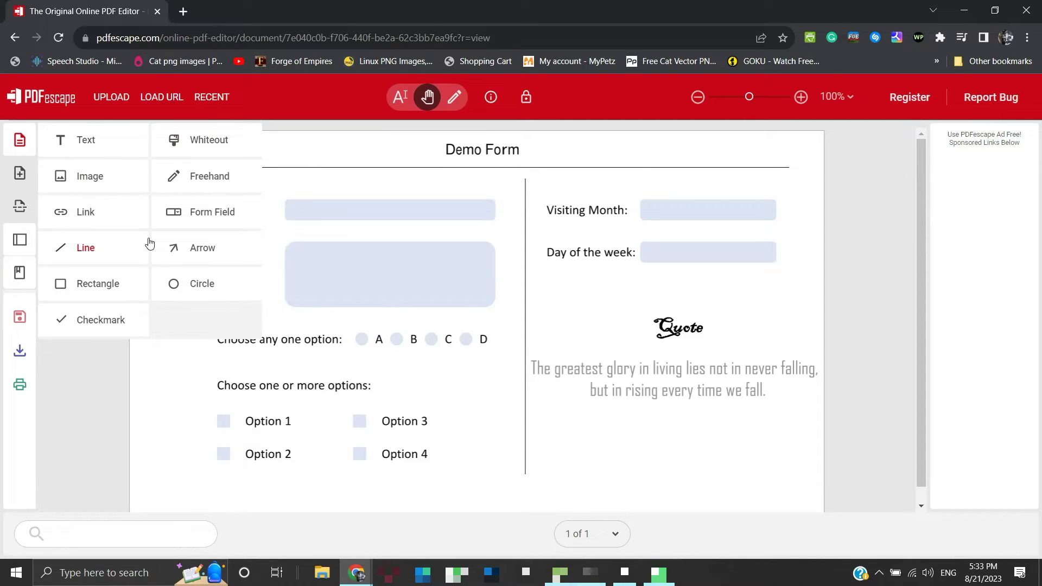
pyautogui.click(25, 173)
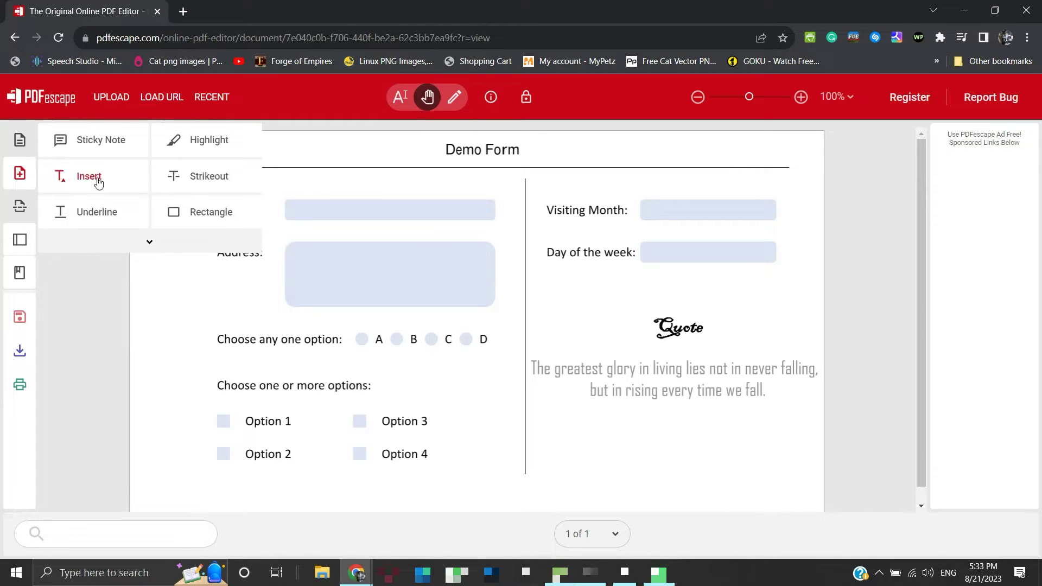
pyautogui.click(145, 244)
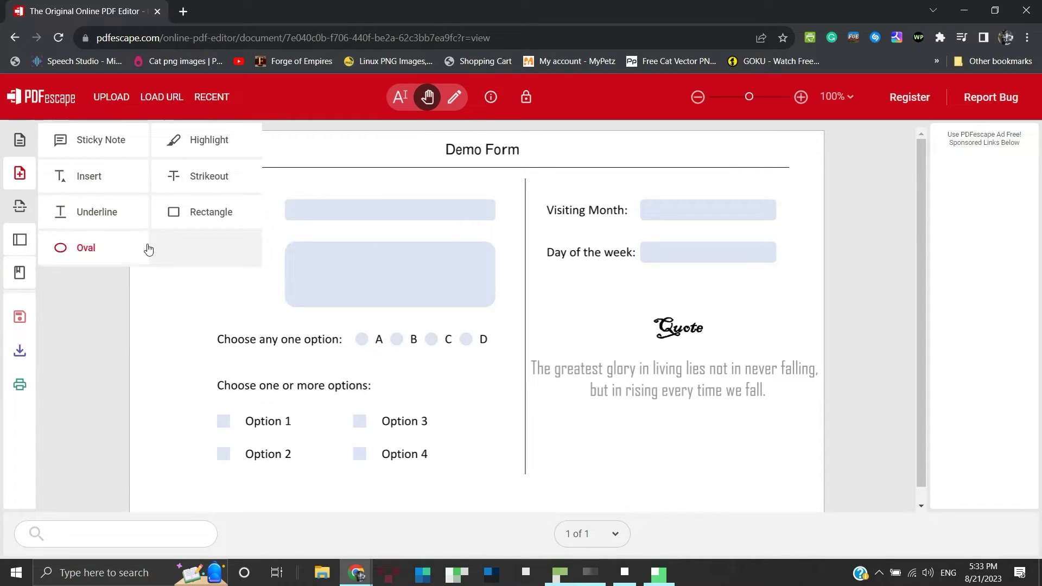
pyautogui.click(24, 173)
pyautogui.click(20, 206)
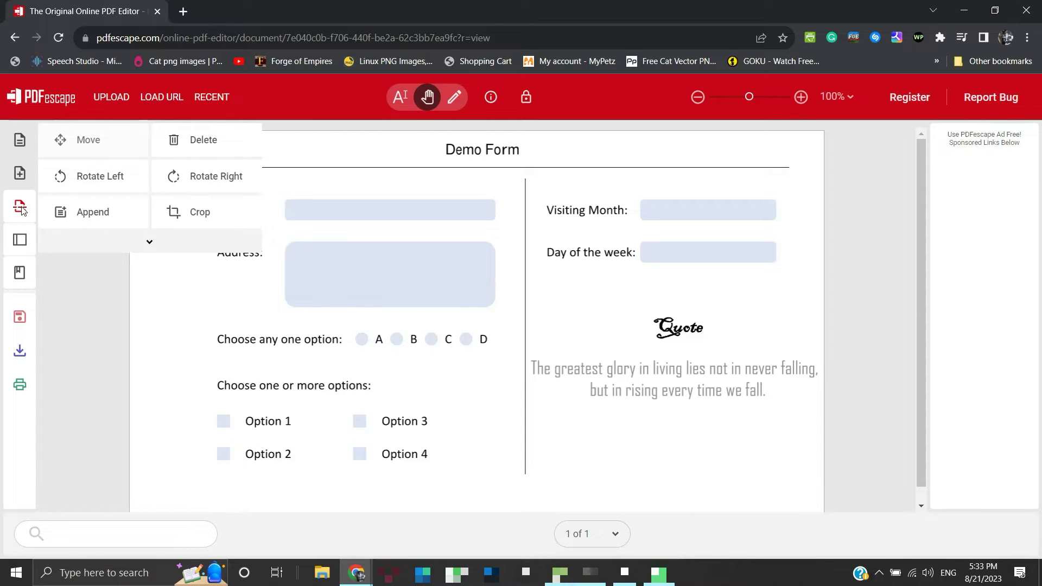
pyautogui.click(138, 241)
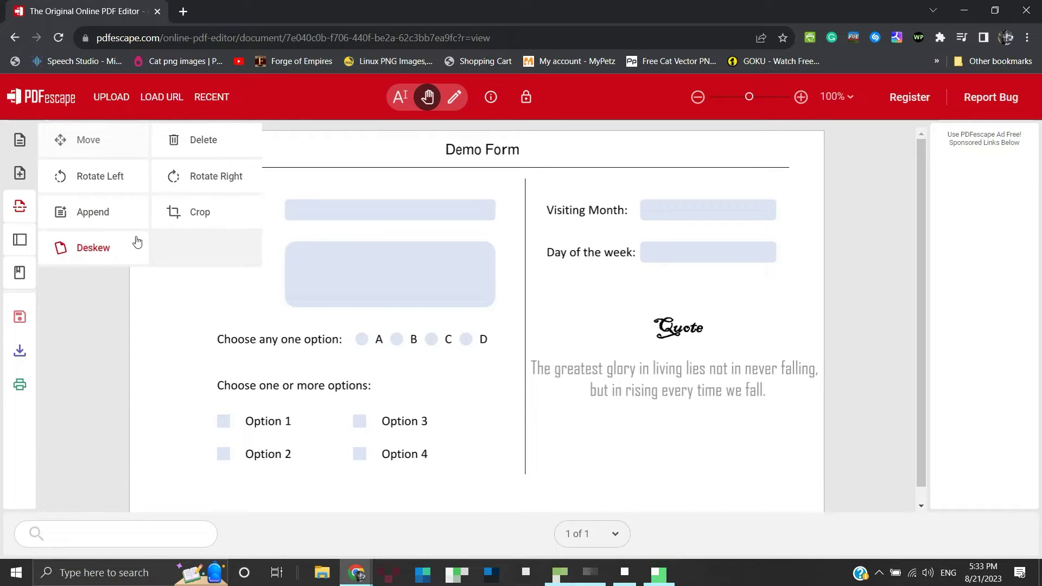
pyautogui.click(21, 212)
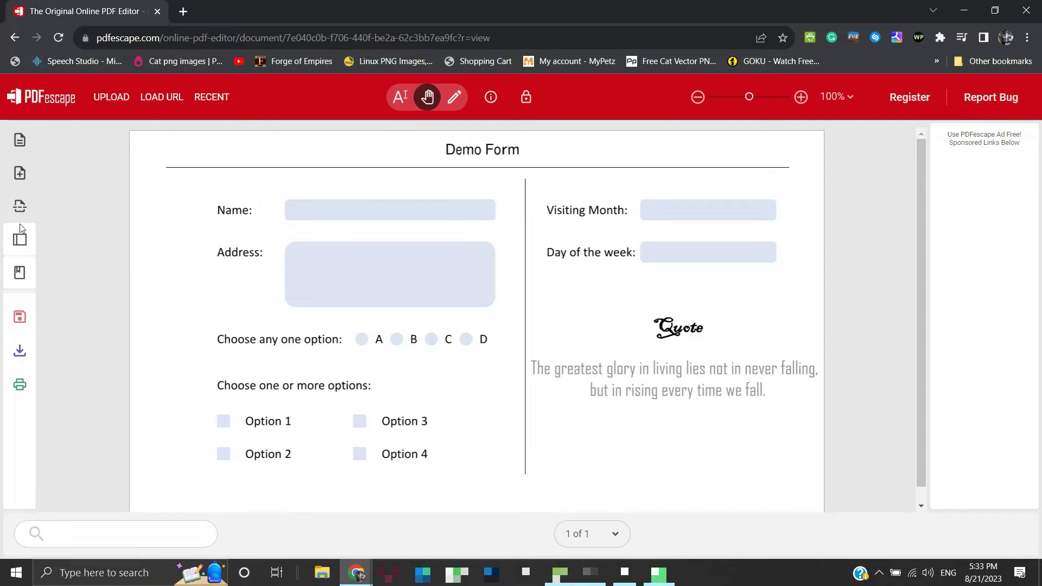
pyautogui.click(21, 244)
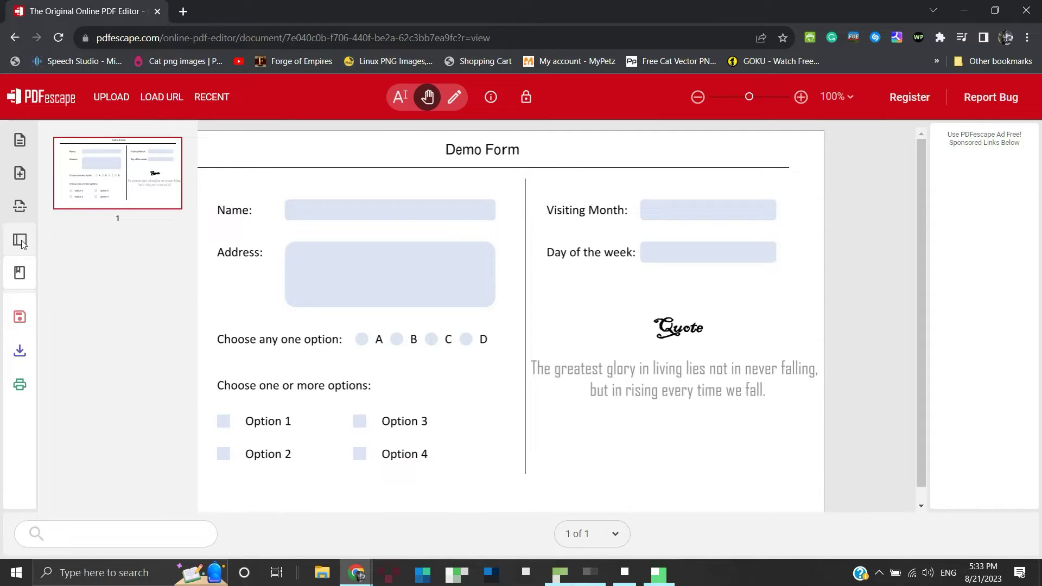
pyautogui.click(22, 245)
pyautogui.click(20, 272)
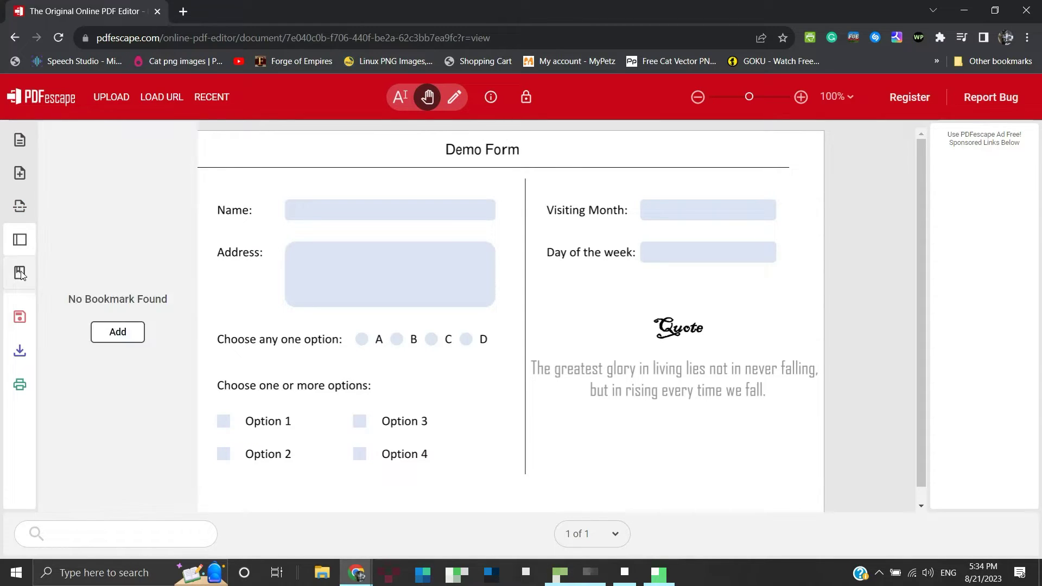
pyautogui.click(21, 274)
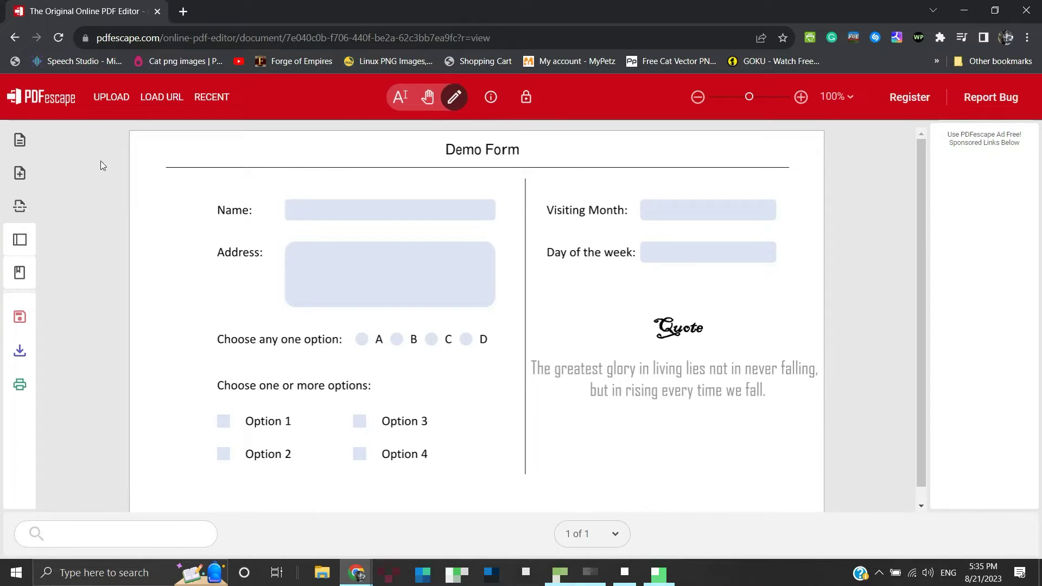
# Step: Insert a Text-type form field and draw it over the Name box
pyautogui.click(22, 142)
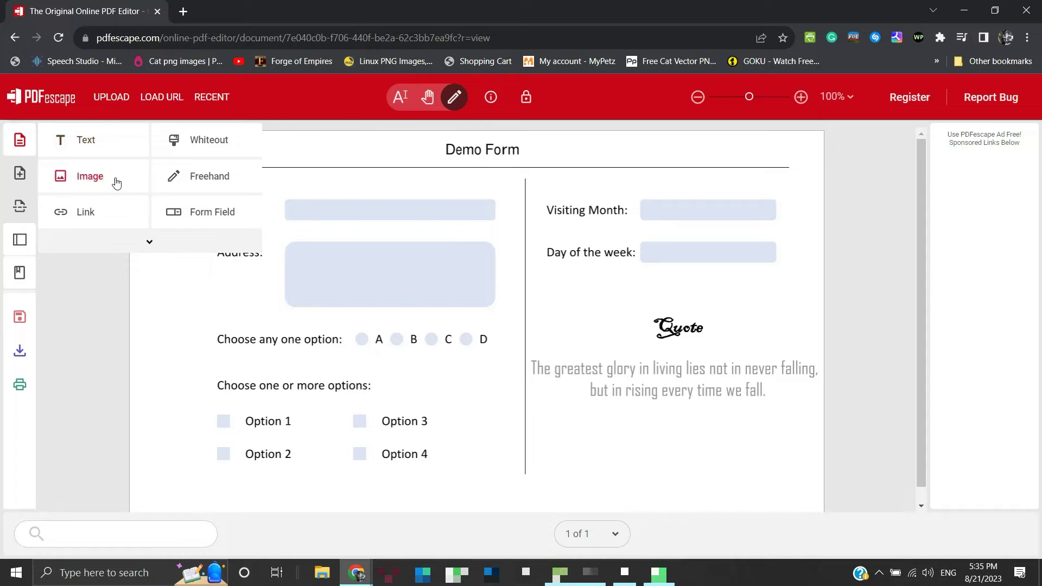
pyautogui.click(185, 213)
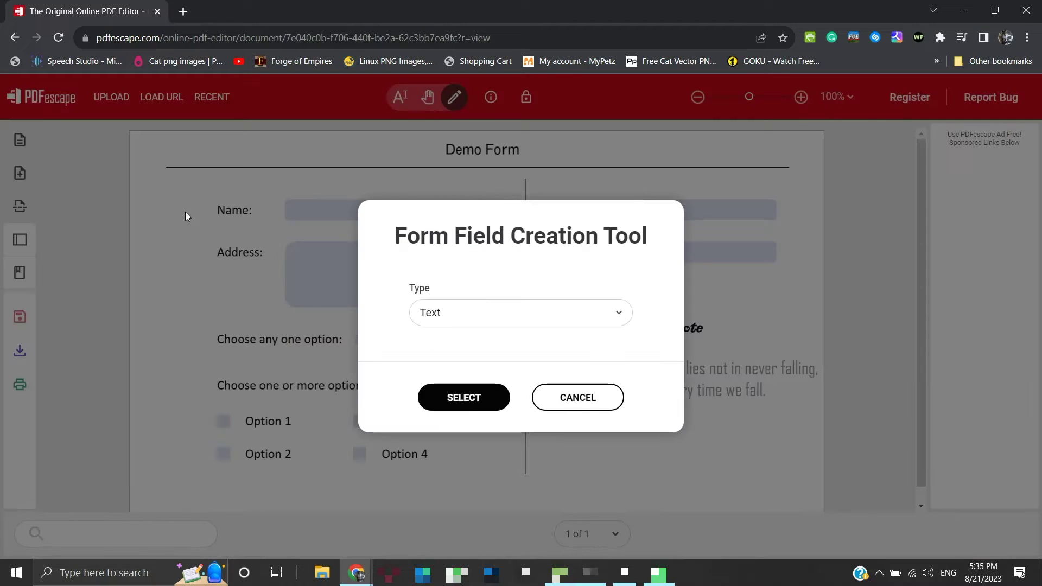
pyautogui.click(454, 312)
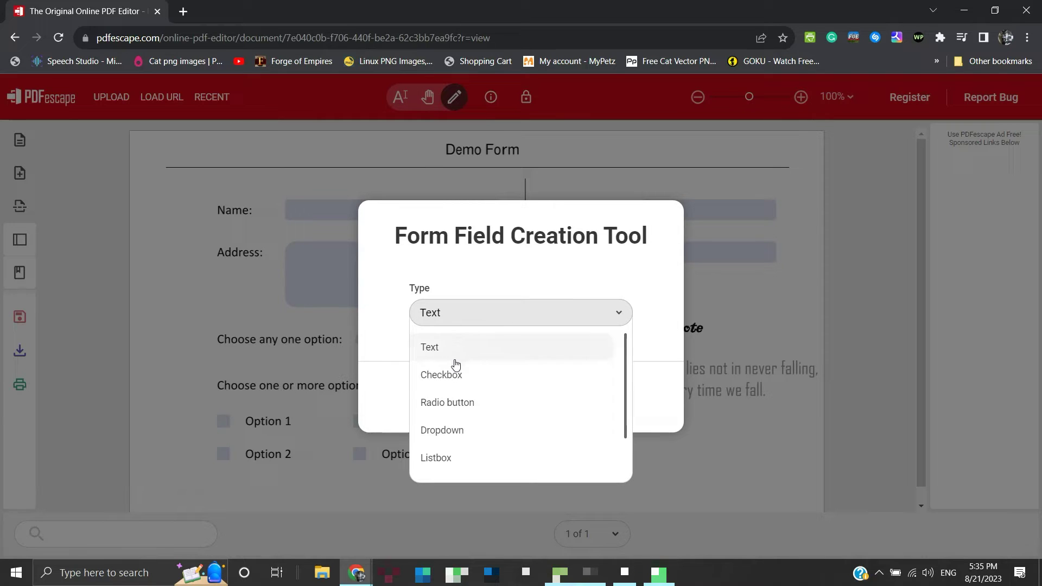
pyautogui.scroll(-2, 453, 379)
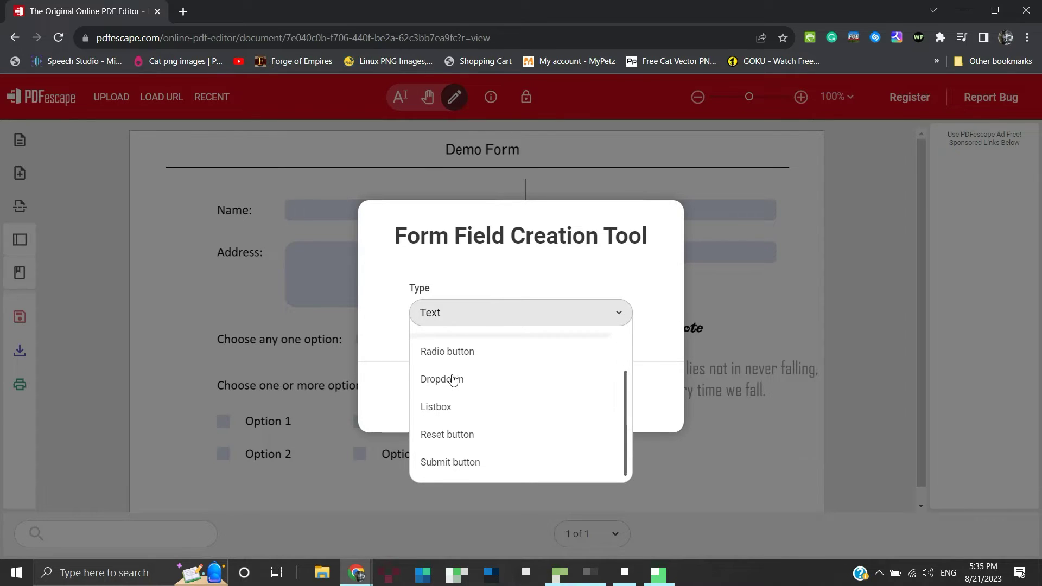
pyautogui.scroll(2, 453, 379)
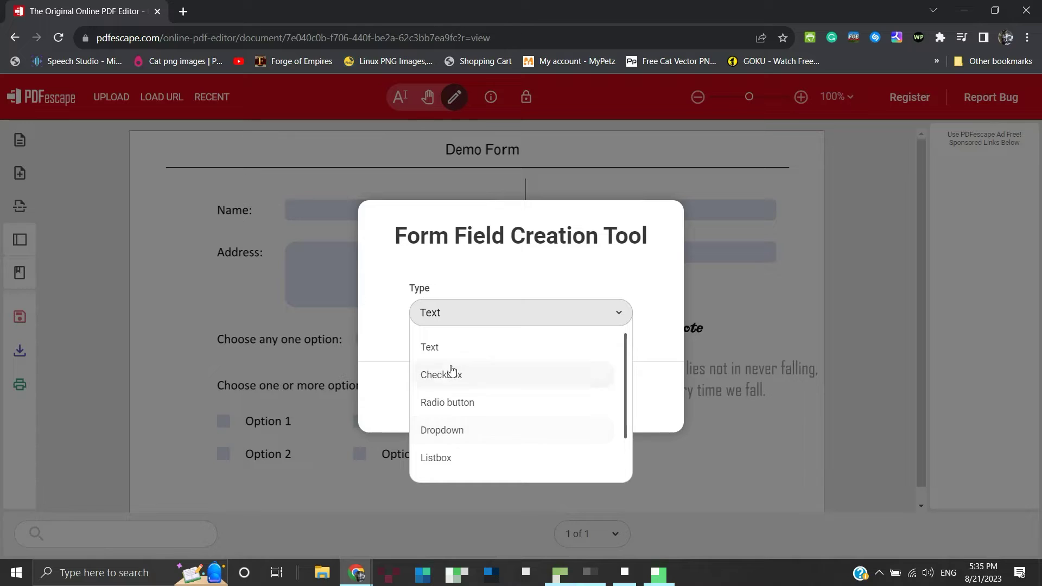
pyautogui.click(447, 354)
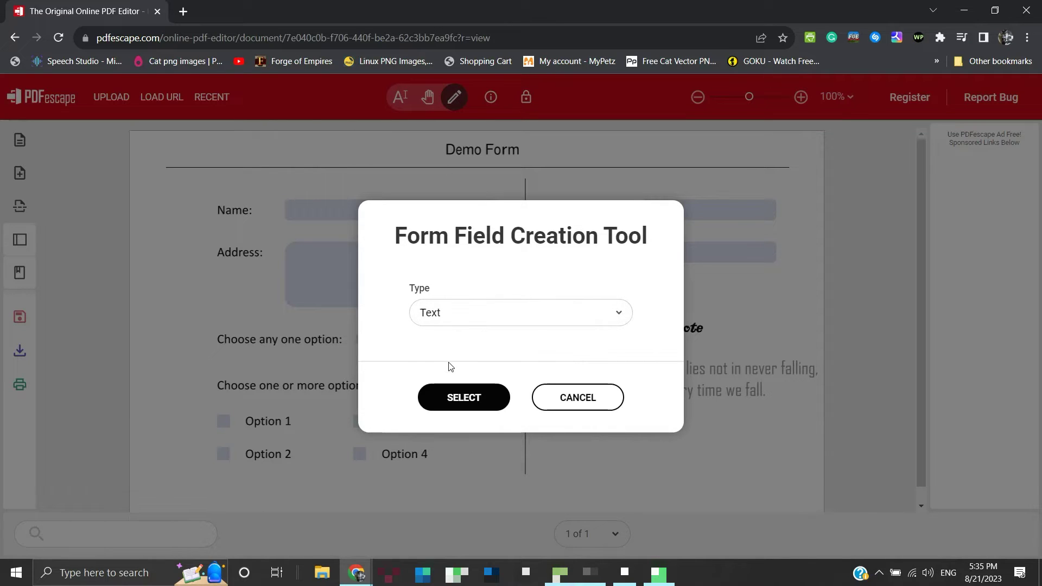
pyautogui.click(463, 401)
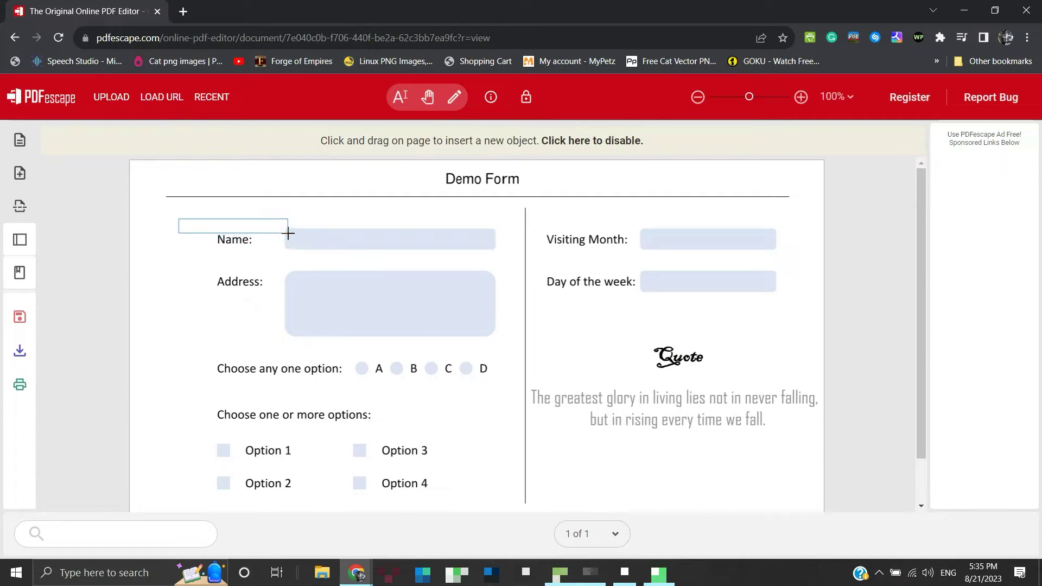
pyautogui.moveTo(287, 231); pyautogui.dragTo(488, 249)
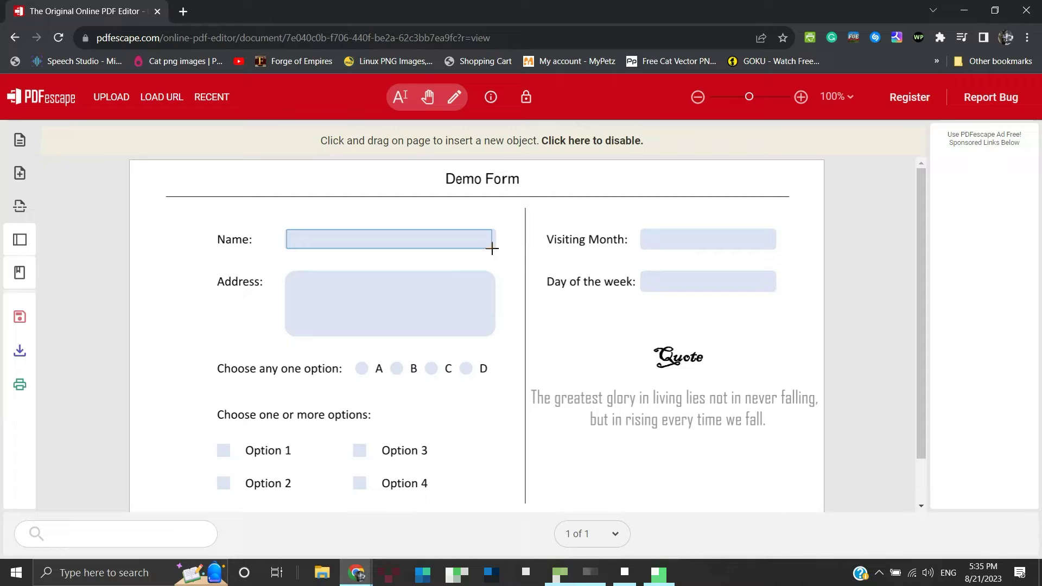
pyautogui.moveTo(494, 248); pyautogui.dragTo(494, 248)
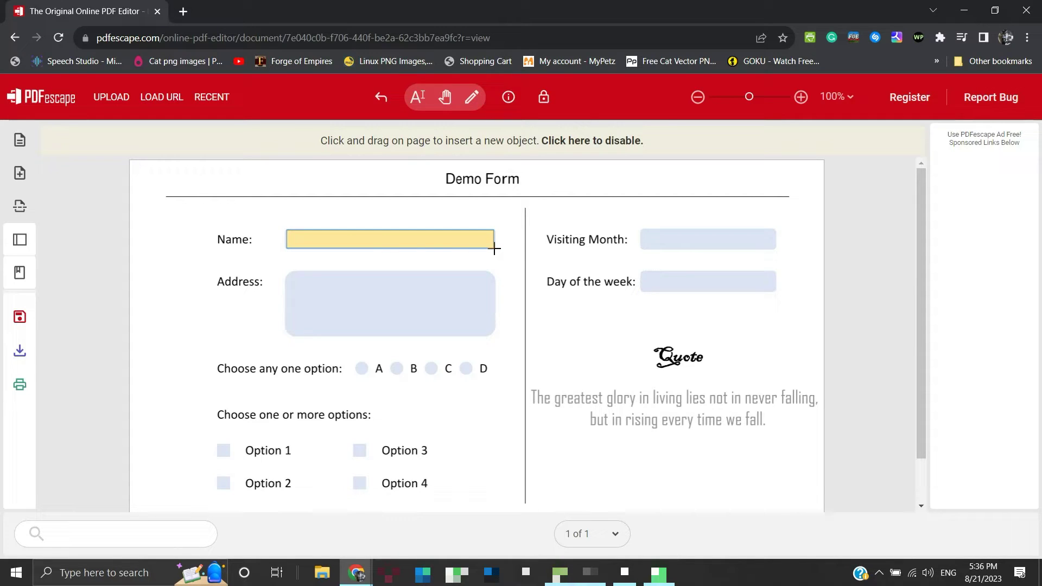
pyautogui.moveTo(493, 249); pyautogui.dragTo(386, 266)
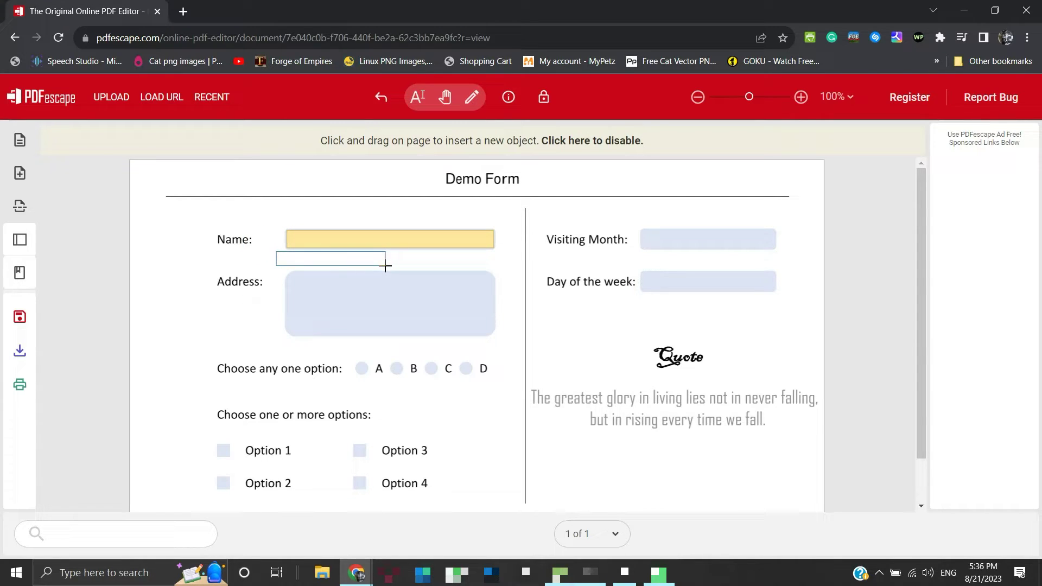
# Step: Save the document structure and test the Name field by typing 'name'
pyautogui.click(21, 317)
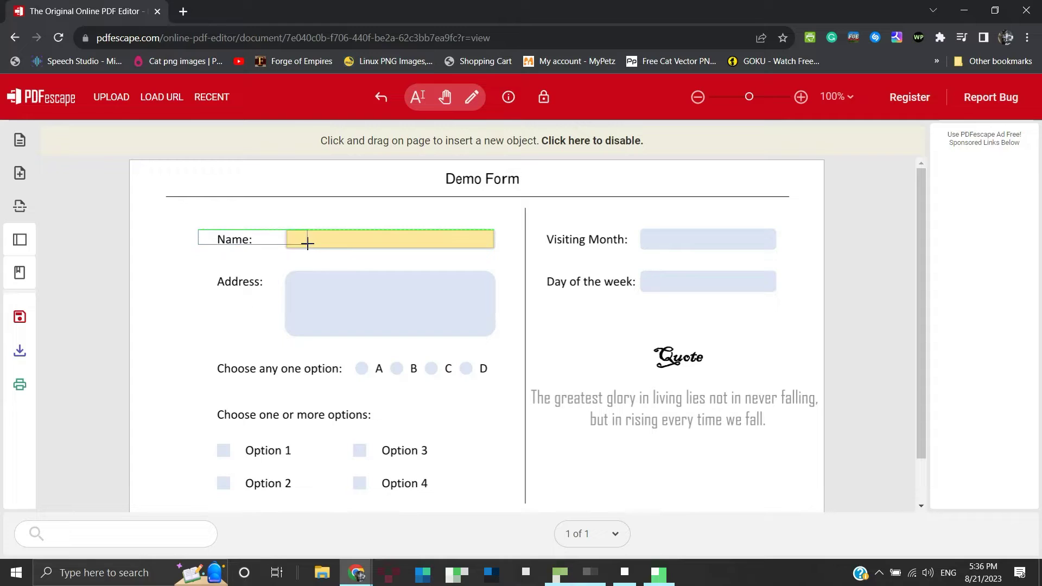
pyautogui.click(445, 96)
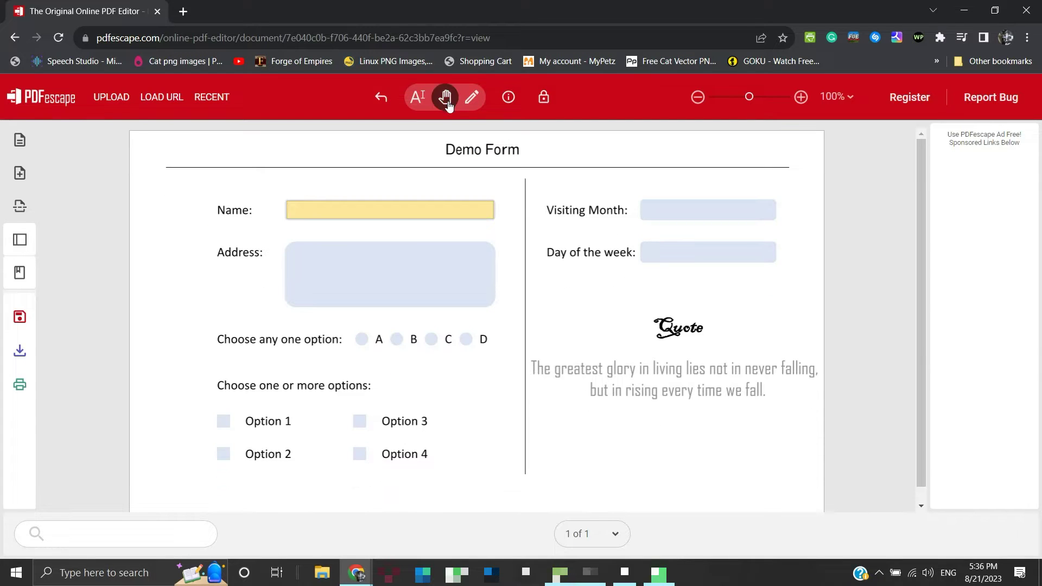
pyautogui.click(333, 207)
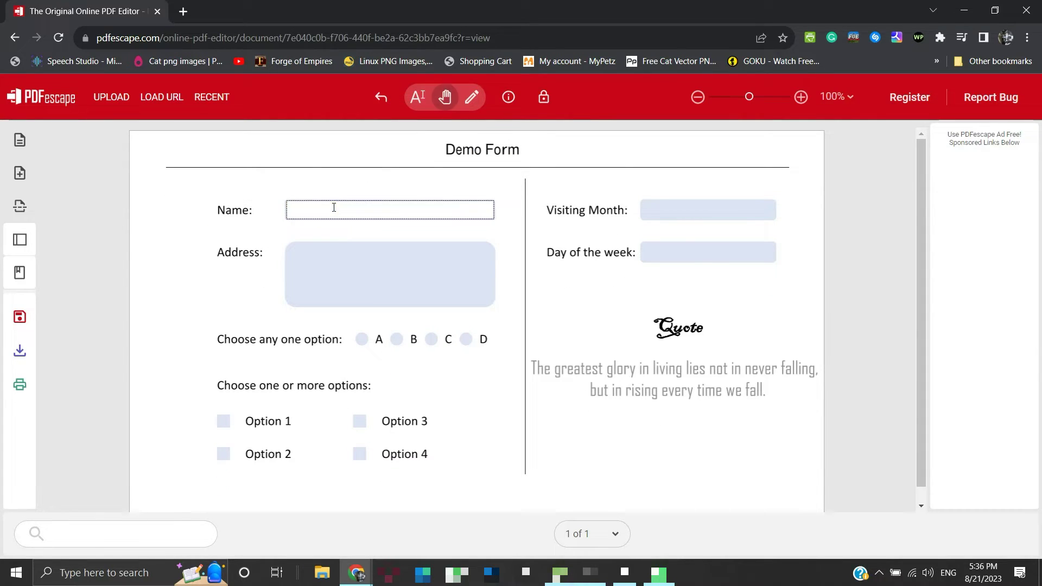
pyautogui.write('name')
pyautogui.click(468, 99)
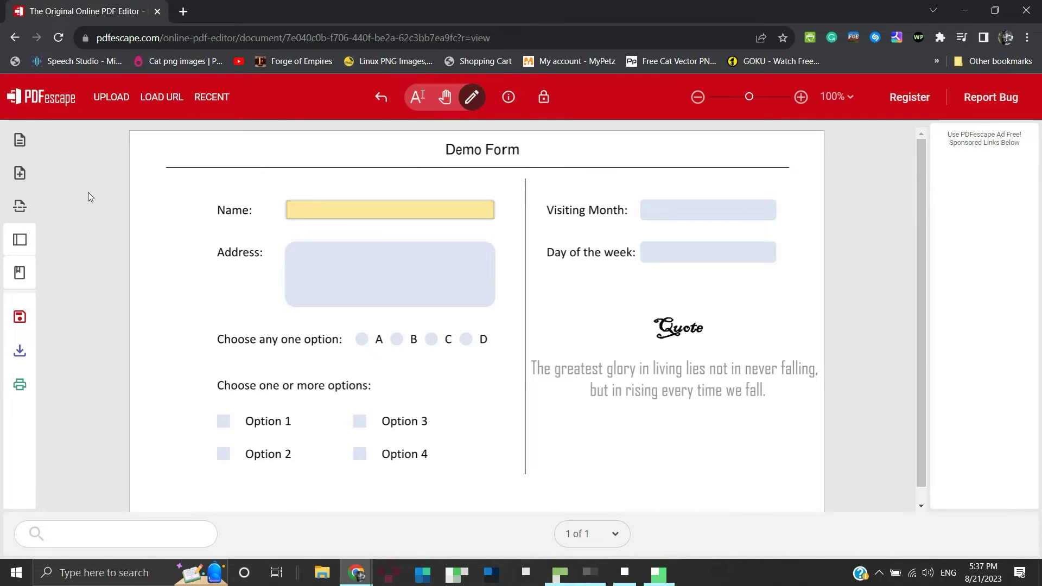
# Step: Draw a text field over the Address box and test it by typing 'a'
pyautogui.click(24, 142)
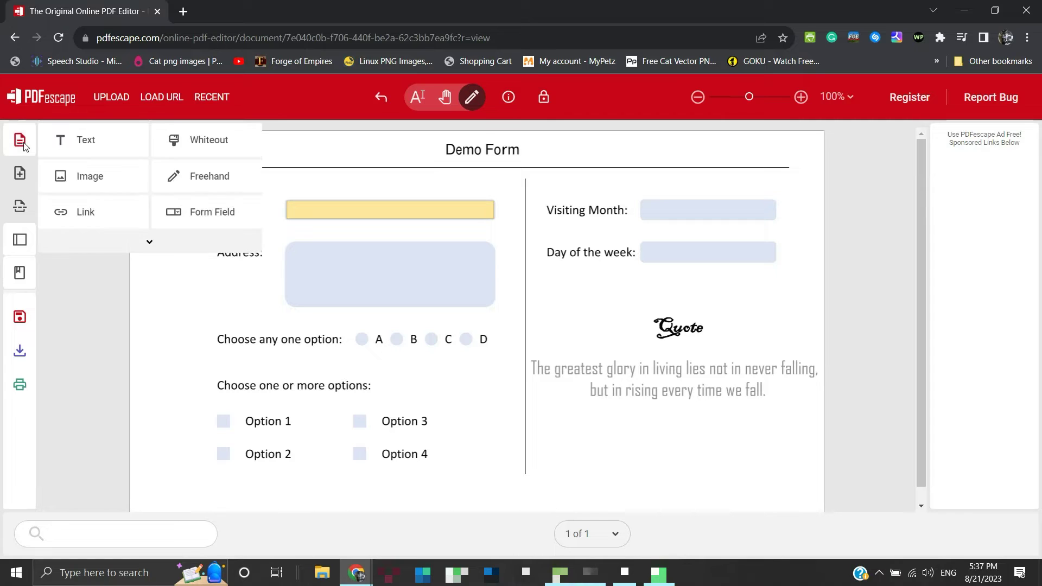
pyautogui.click(169, 213)
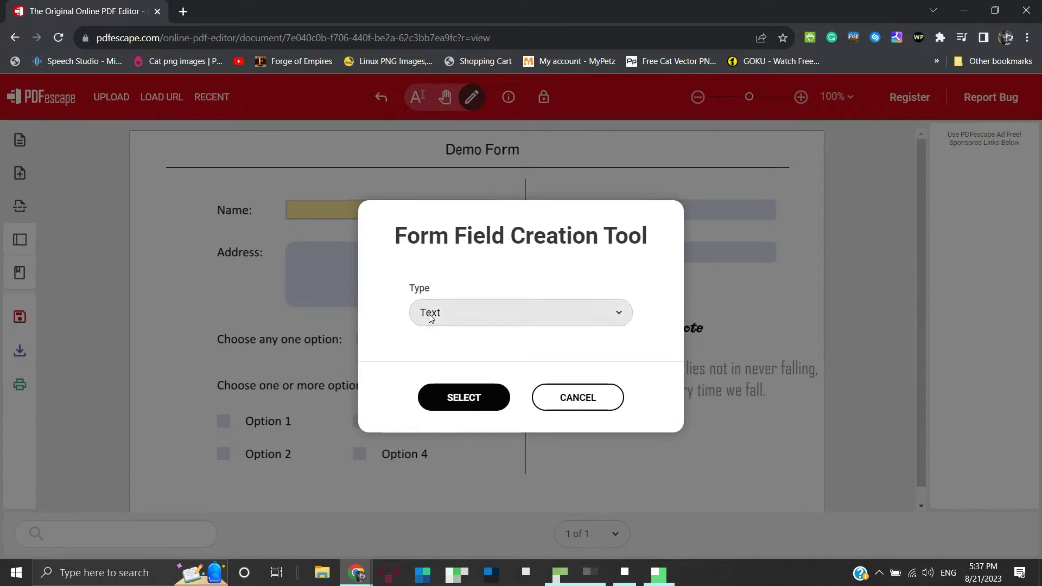
pyautogui.click(469, 393)
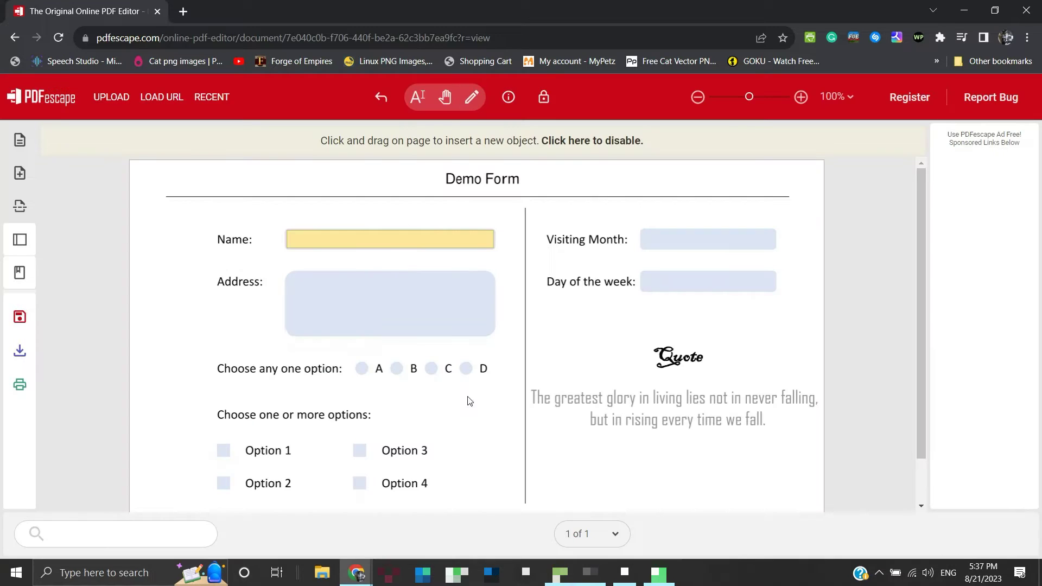
pyautogui.moveTo(290, 273); pyautogui.dragTo(491, 333)
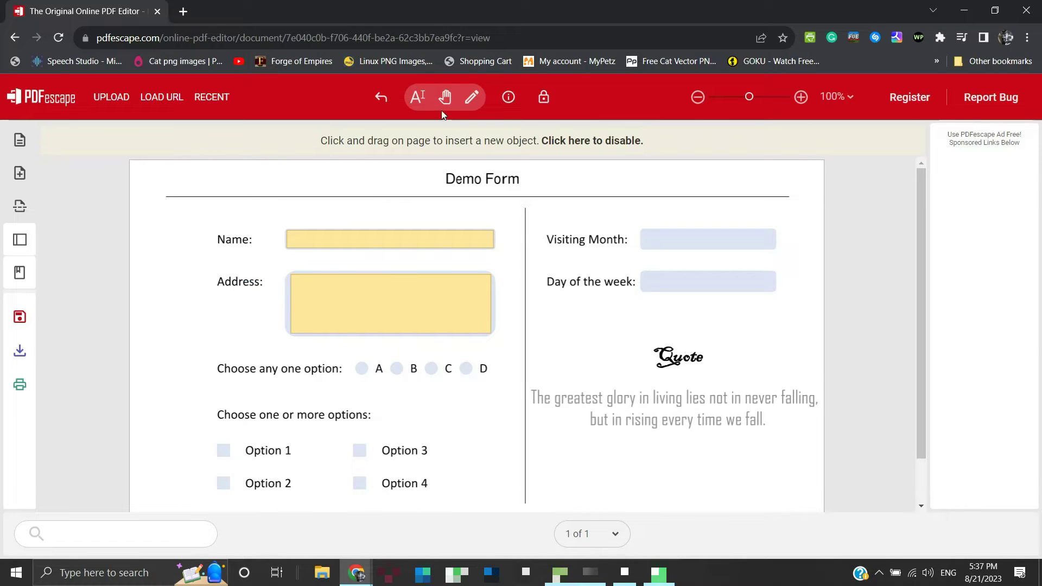
pyautogui.click(444, 97)
pyautogui.click(309, 262)
pyautogui.write('a')
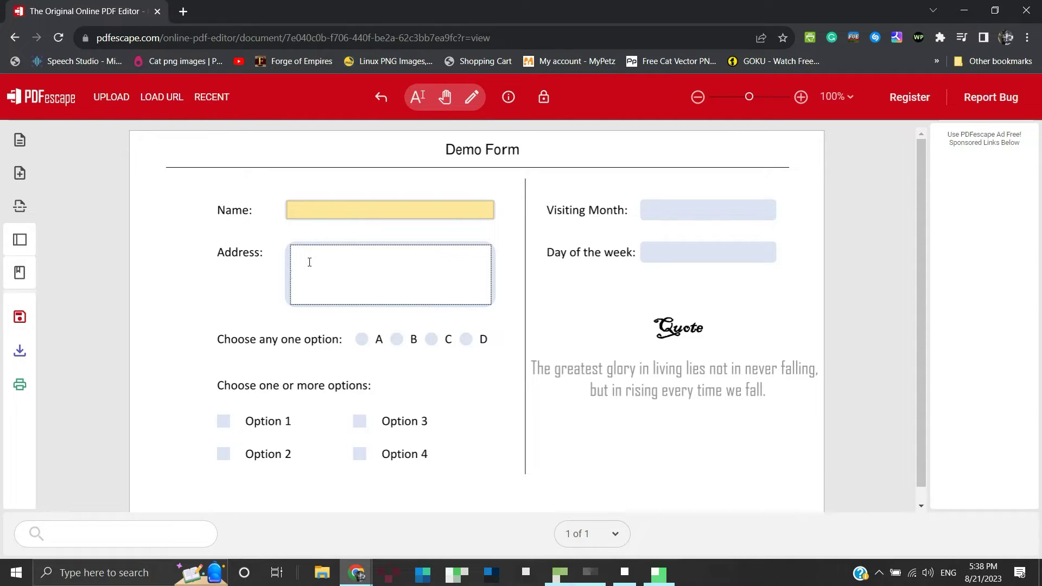
pyautogui.click(473, 98)
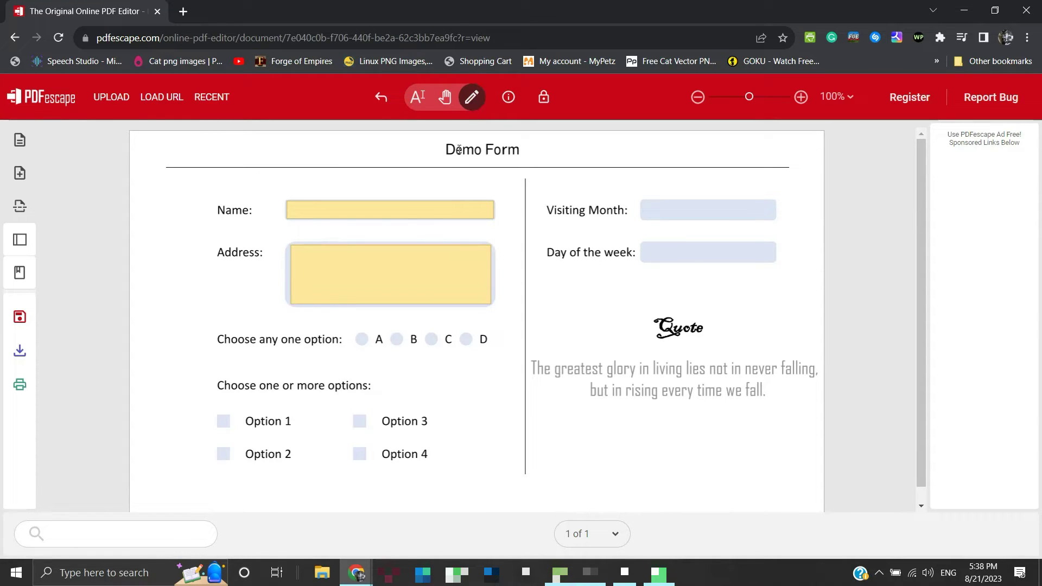
# Step: Make the Address field Text2 multi-line with Left alignment
pyautogui.click(399, 272)
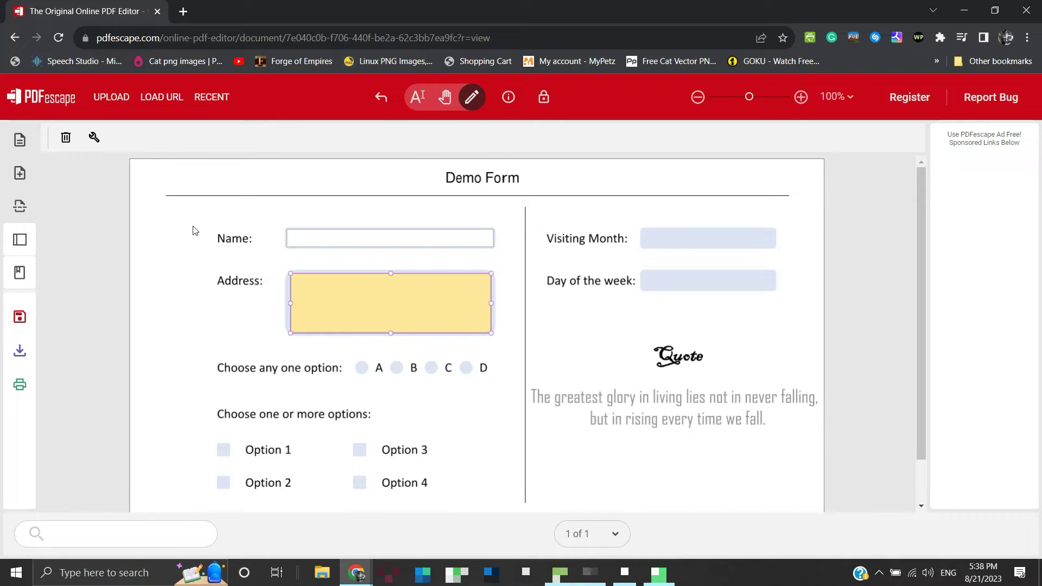
pyautogui.click(95, 140)
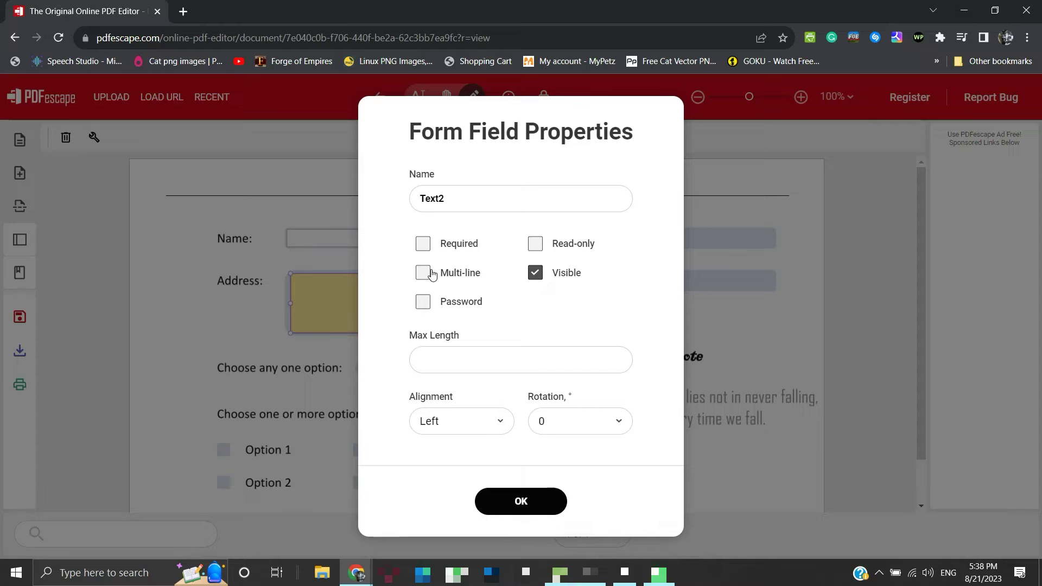
pyautogui.click(425, 273)
pyautogui.click(498, 421)
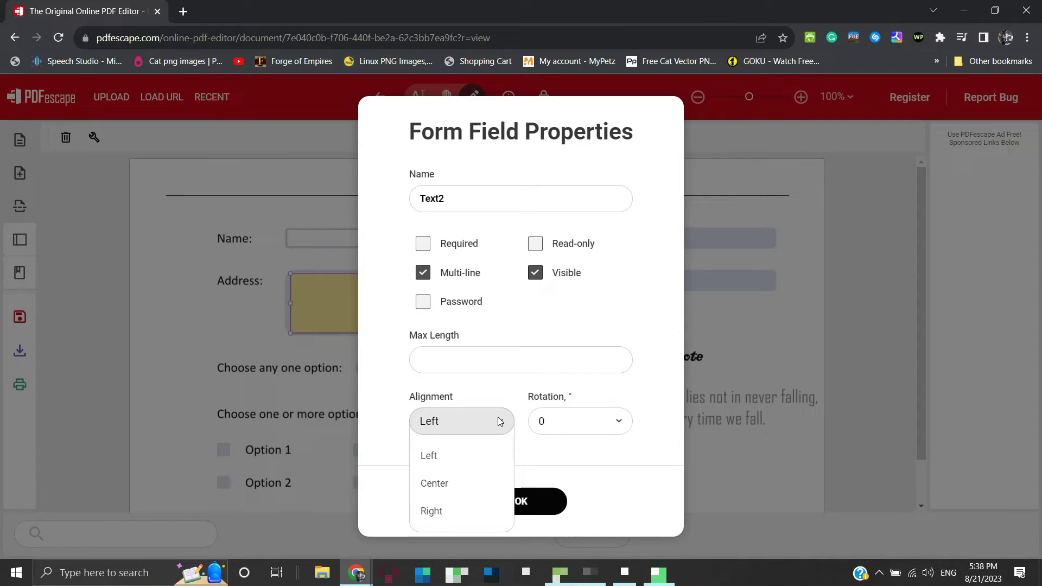
pyautogui.click(498, 421)
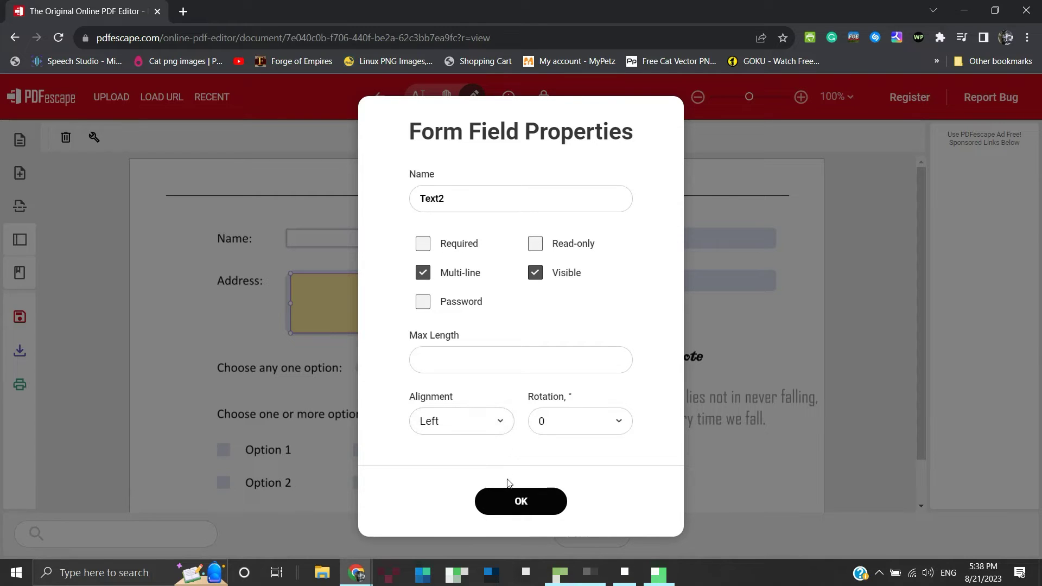
pyautogui.click(517, 501)
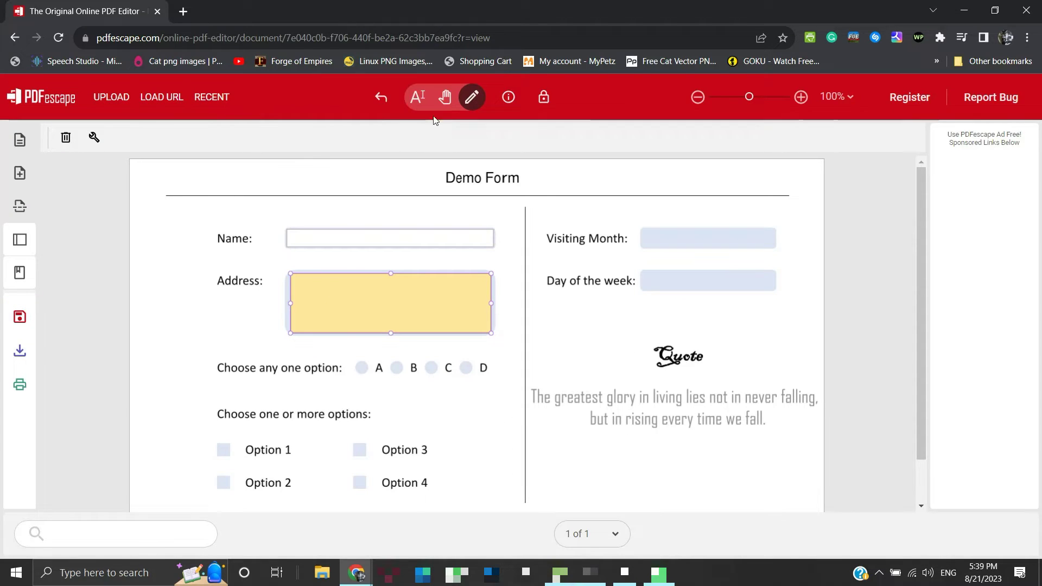
pyautogui.click(444, 98)
pyautogui.click(314, 260)
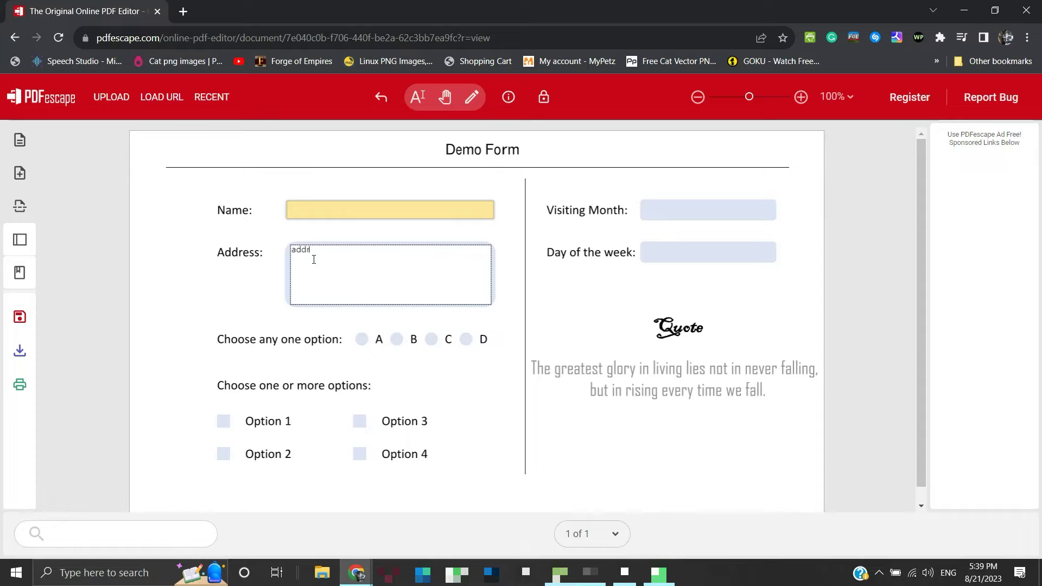
pyautogui.write('line')
pyautogui.press('BackSpace')
pyautogui.press('BackSpace')
pyautogui.press('BackSpace')
pyautogui.press('BackSpace')
pyautogui.press('BackSpace')
pyautogui.press('BackSpace')
pyautogui.press('BackSpace')
pyautogui.press('BackSpace')
pyautogui.press('BackSpace')
pyautogui.press('BackSpace')
pyautogui.press('BackSpace')
pyautogui.press('BackSpace')
pyautogui.press('BackSpace')
pyautogui.press('BackSpace')
pyautogui.press('BackSpace')
pyautogui.press('BackSpace')
pyautogui.press('BackSpace')
pyautogui.press('BackSpace')
pyautogui.press('BackSpace')
pyautogui.press('BackSpace')
pyautogui.click(270, 327)
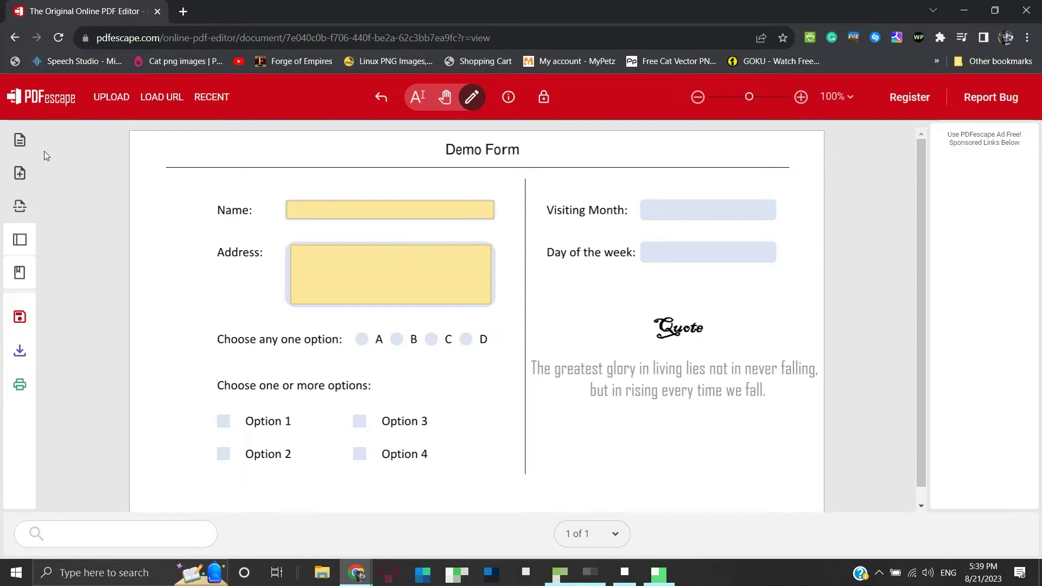
pyautogui.click(19, 140)
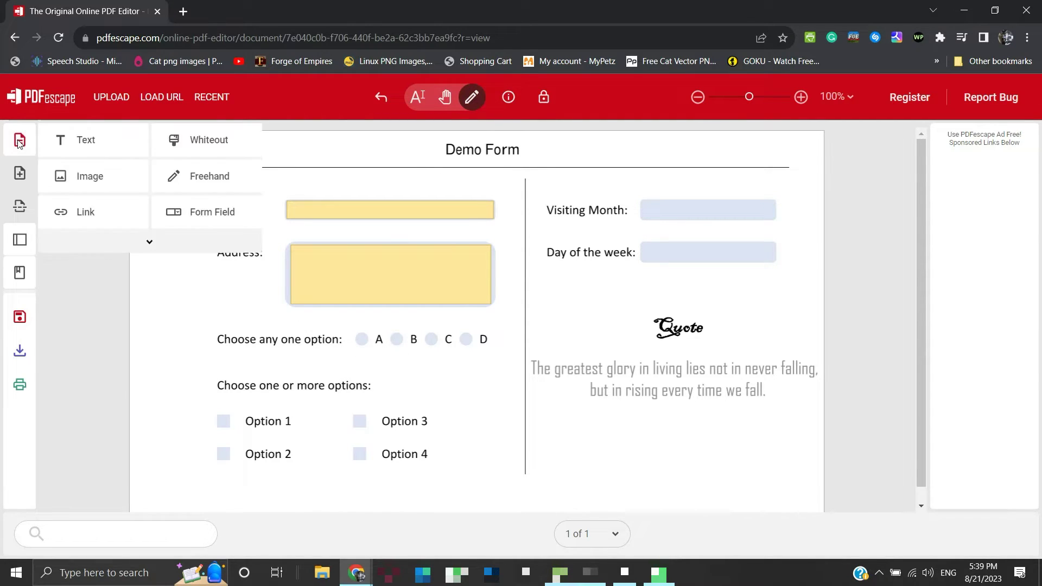
# Step: Create radio button fields and place them over the option choices A, B and C
pyautogui.click(190, 213)
pyautogui.click(439, 307)
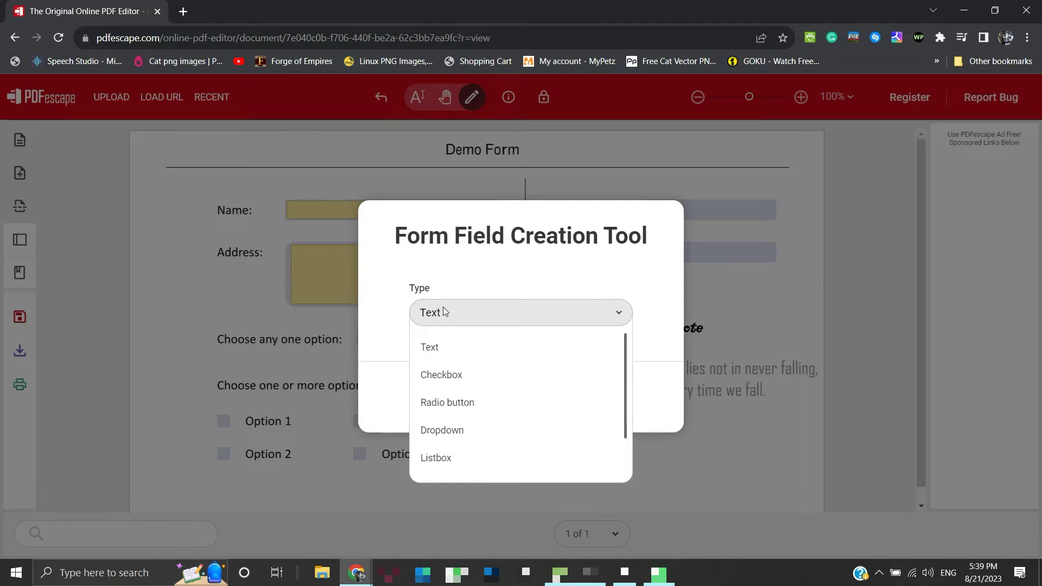
pyautogui.click(447, 403)
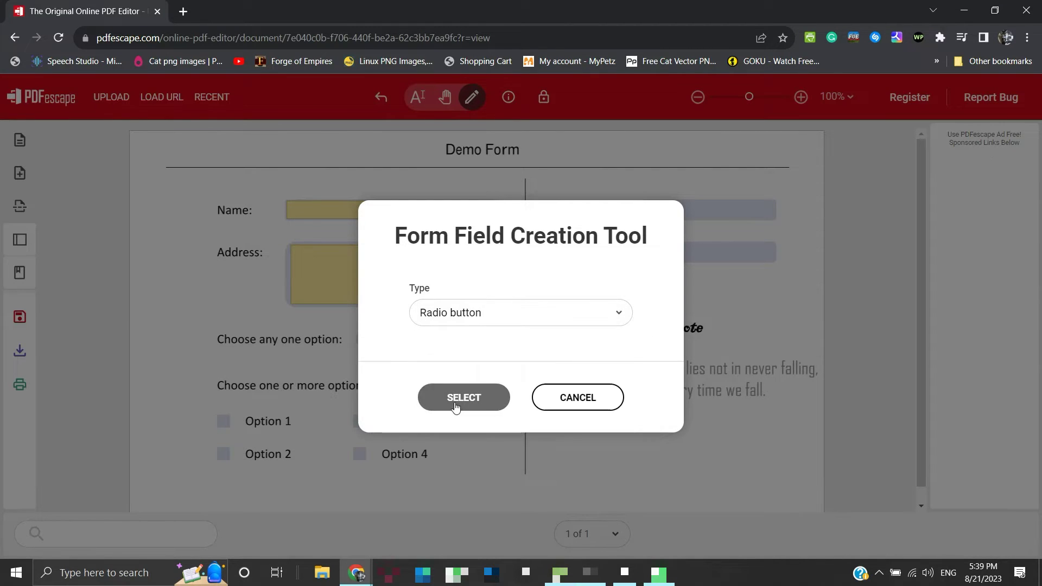
pyautogui.click(456, 404)
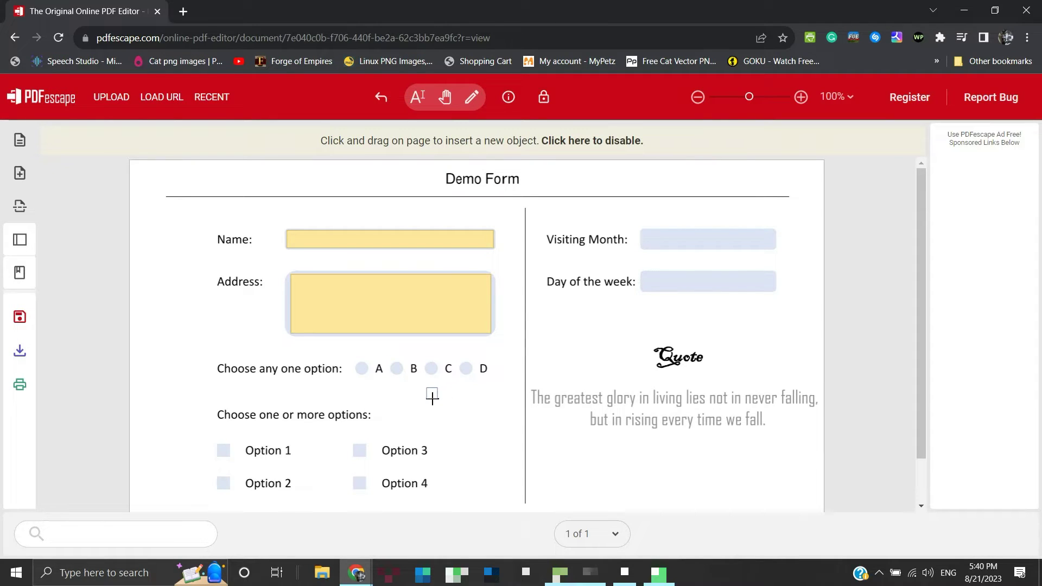
pyautogui.click(368, 375)
pyautogui.moveTo(386, 379); pyautogui.dragTo(403, 375)
pyautogui.moveTo(402, 375)
pyautogui.mouseDown()
pyautogui.moveTo(469, 373)
pyautogui.moveTo(434, 414)
pyautogui.moveTo(373, 380)
pyautogui.mouseUp()
# Step: Open the properties of the choice A radio button
pyautogui.click(471, 97)
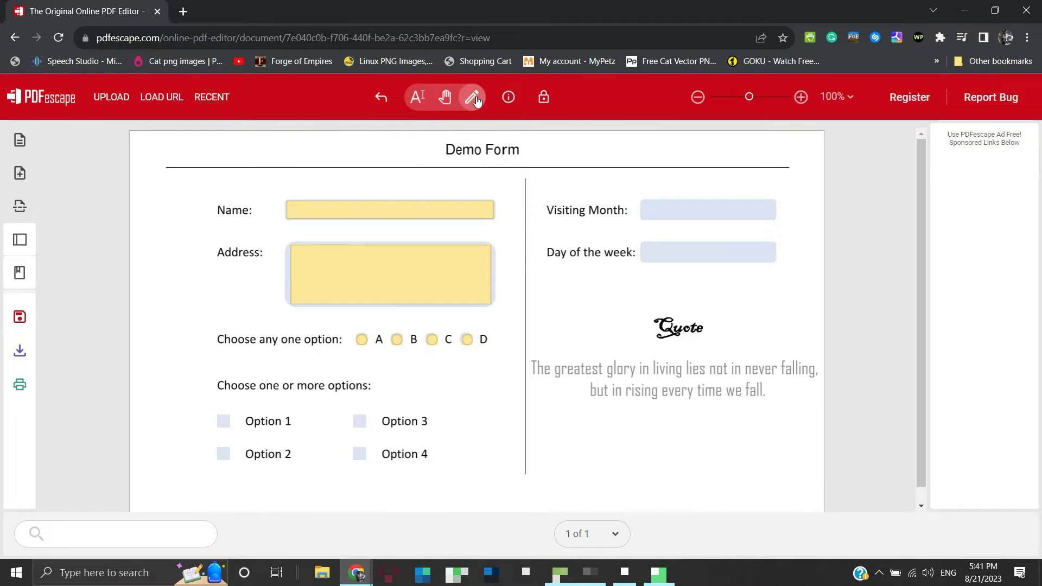
pyautogui.click(363, 340)
pyautogui.click(95, 138)
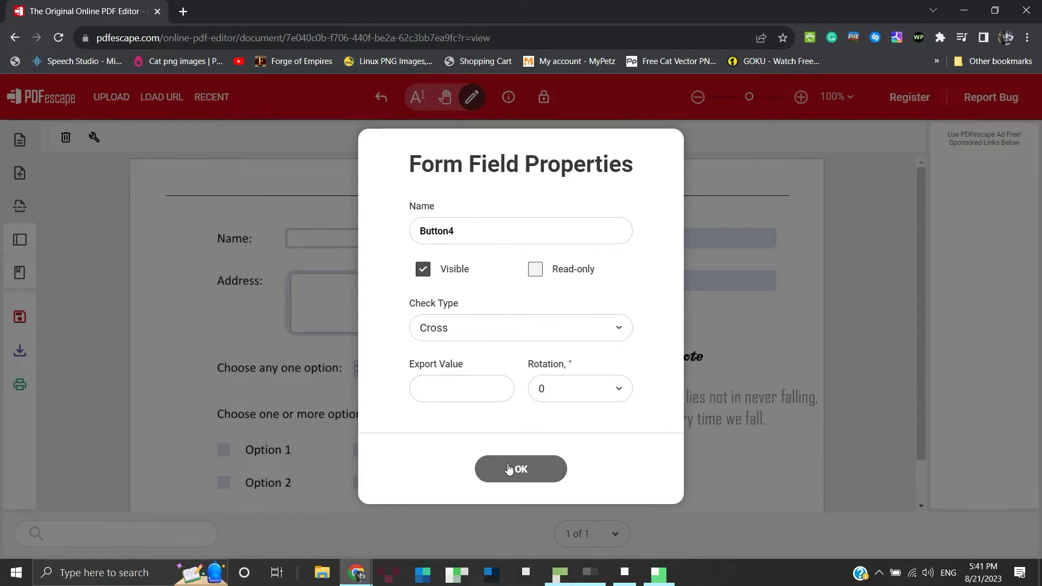
# Step: Confirm the Cross check type on the A, B and C radio buttons
pyautogui.click(491, 468)
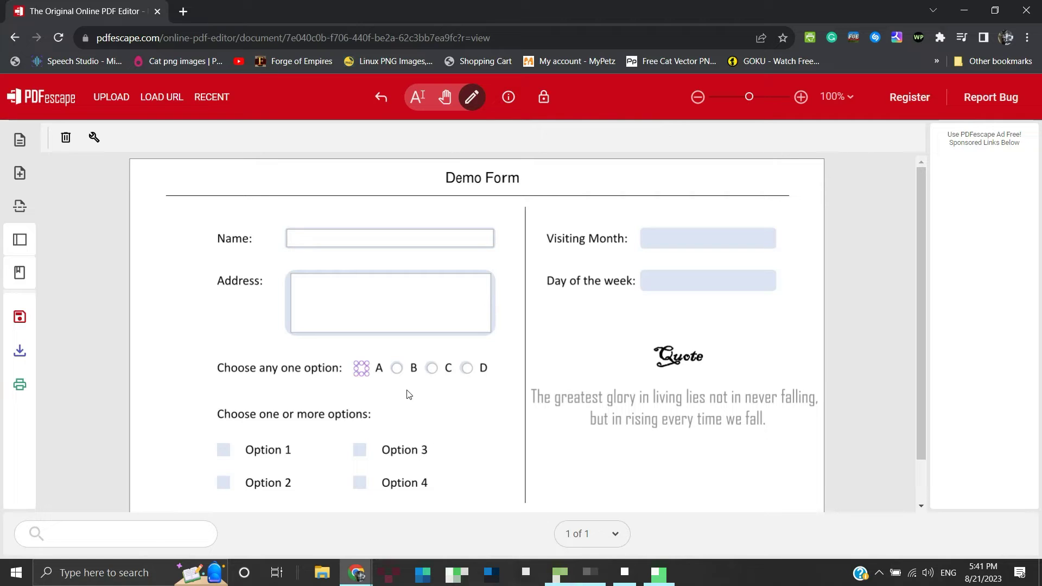
pyautogui.click(398, 368)
pyautogui.click(94, 137)
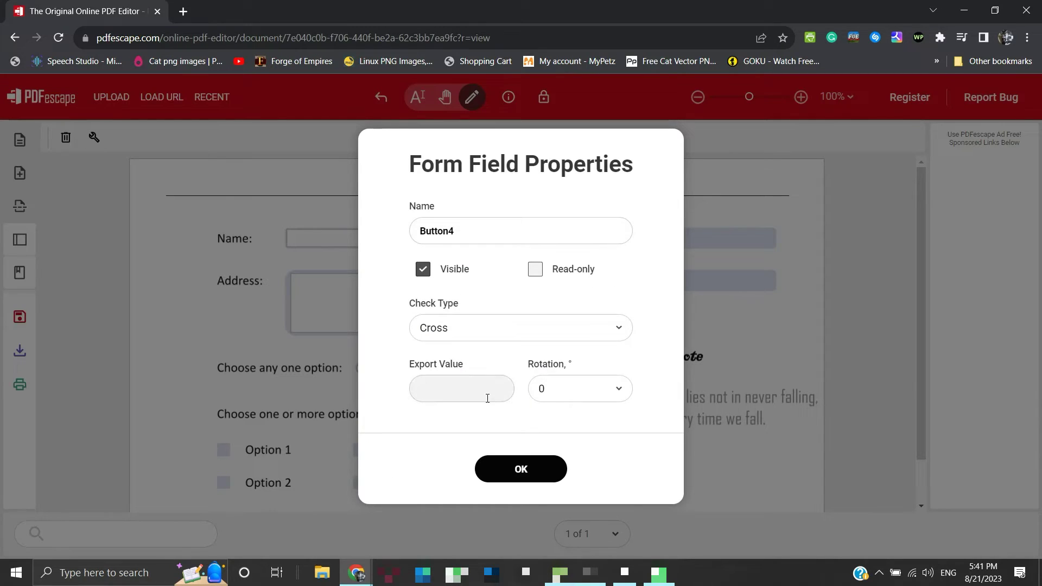
pyautogui.click(516, 467)
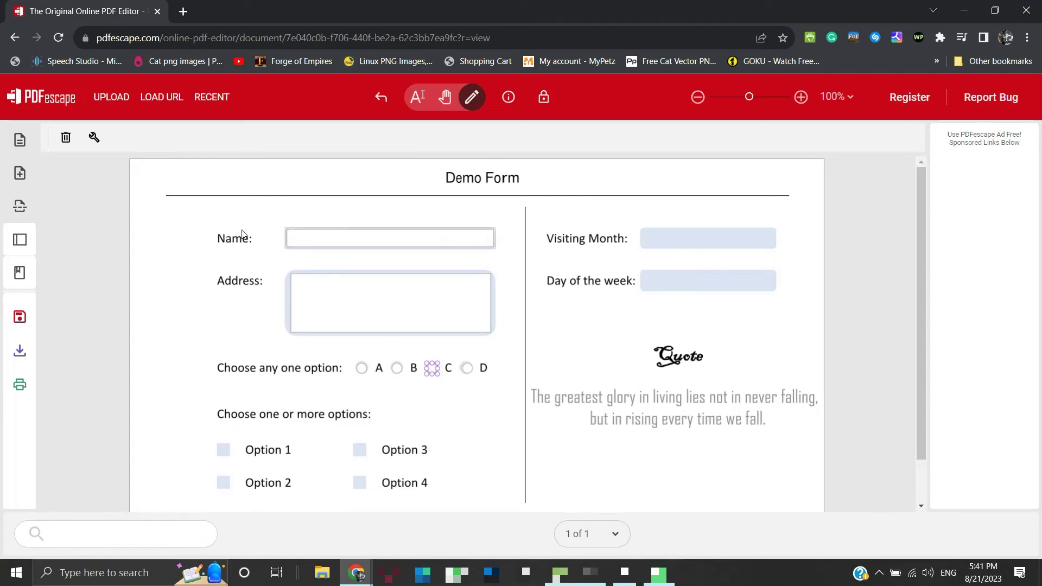
pyautogui.click(94, 137)
pyautogui.click(520, 472)
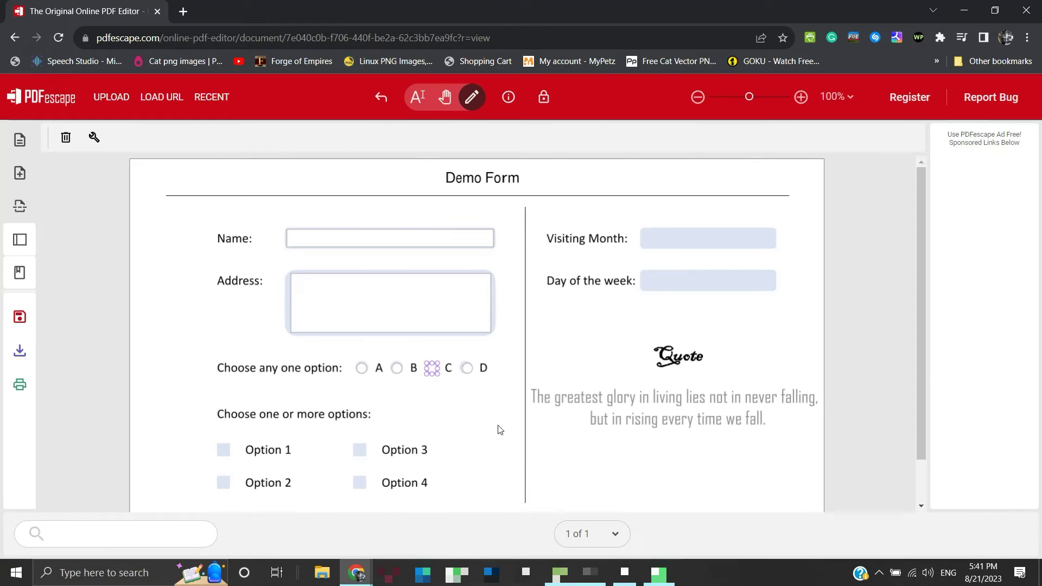
# Step: Confirm Cross on radio button D, then preview the fillable form
pyautogui.click(465, 367)
pyautogui.click(94, 137)
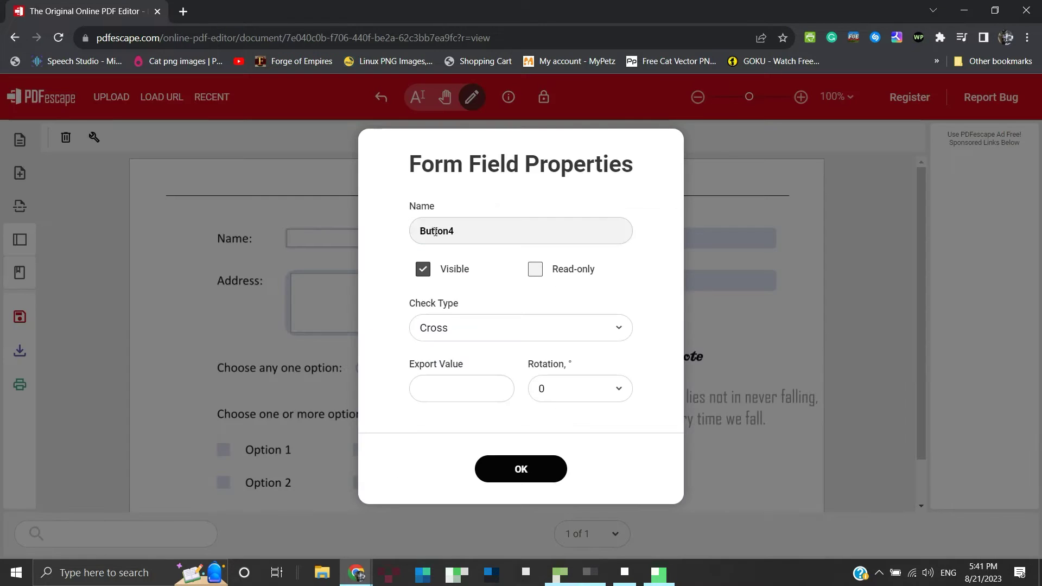
pyautogui.click(518, 469)
pyautogui.click(381, 97)
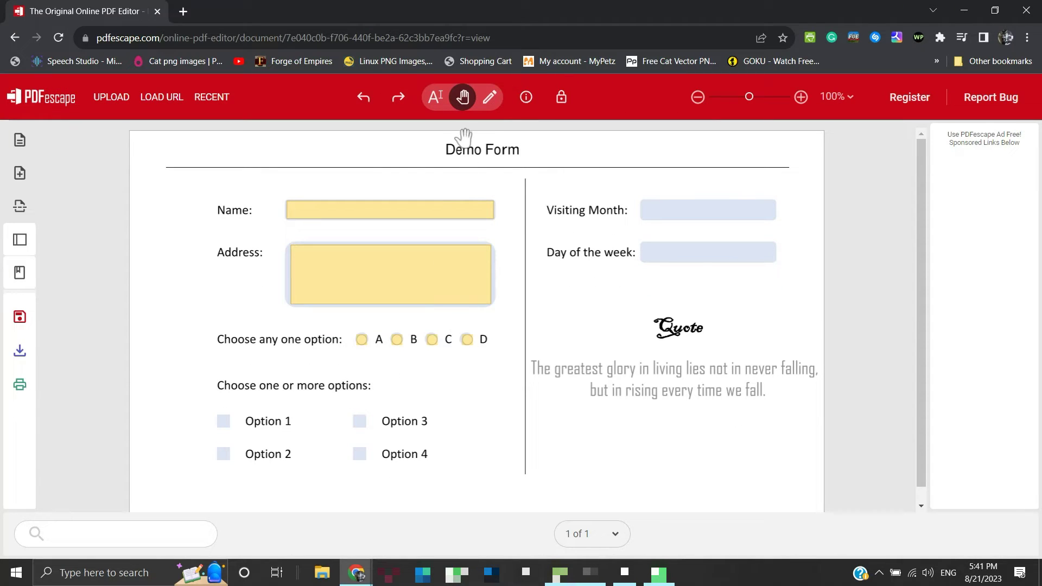
pyautogui.click(487, 100)
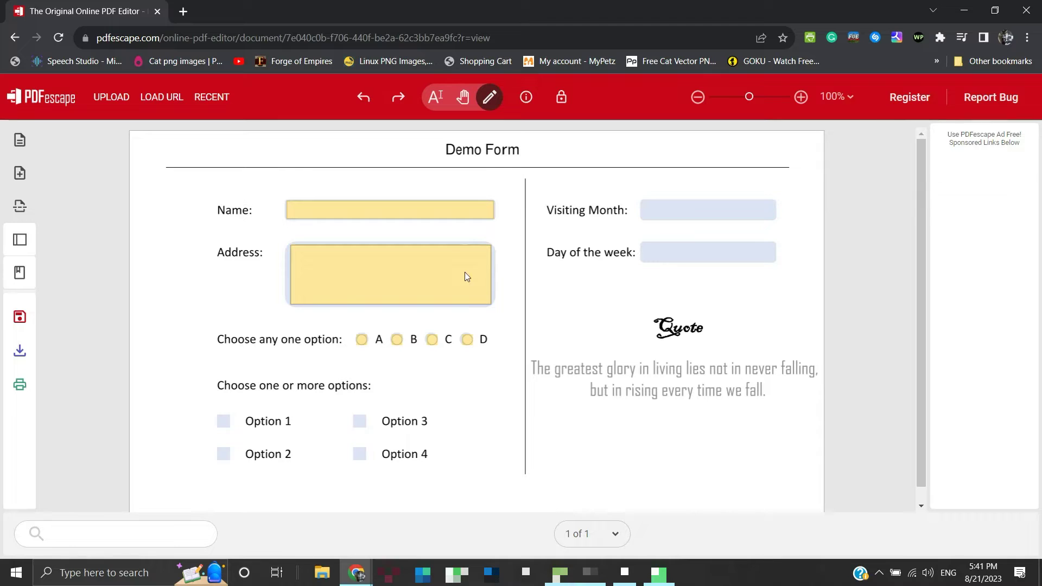
# Step: Test the A–D radio group in fill mode by choosing A, B, C, then D
pyautogui.click(468, 341)
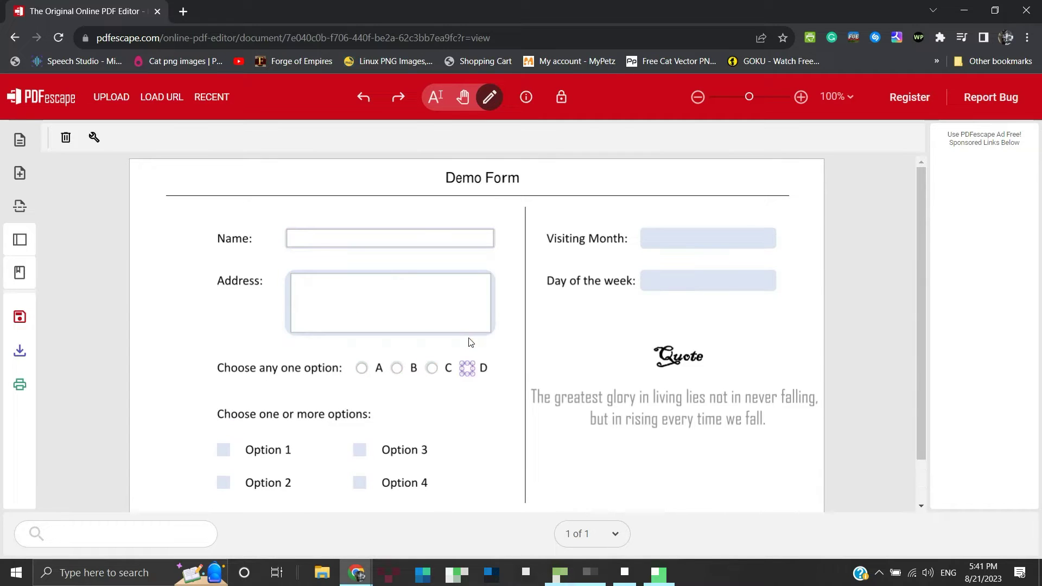
pyautogui.click(468, 369)
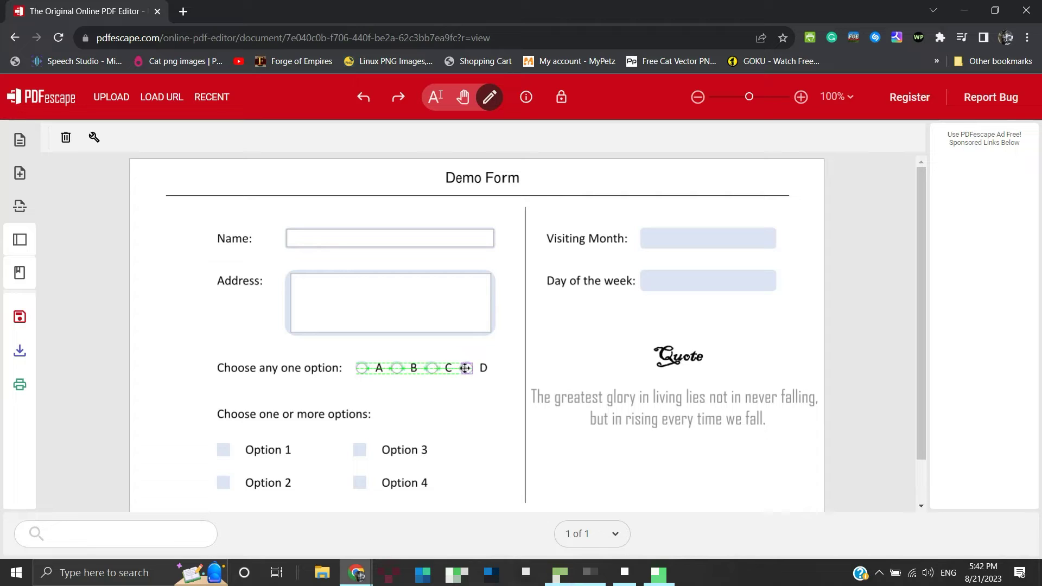
pyautogui.click(465, 368)
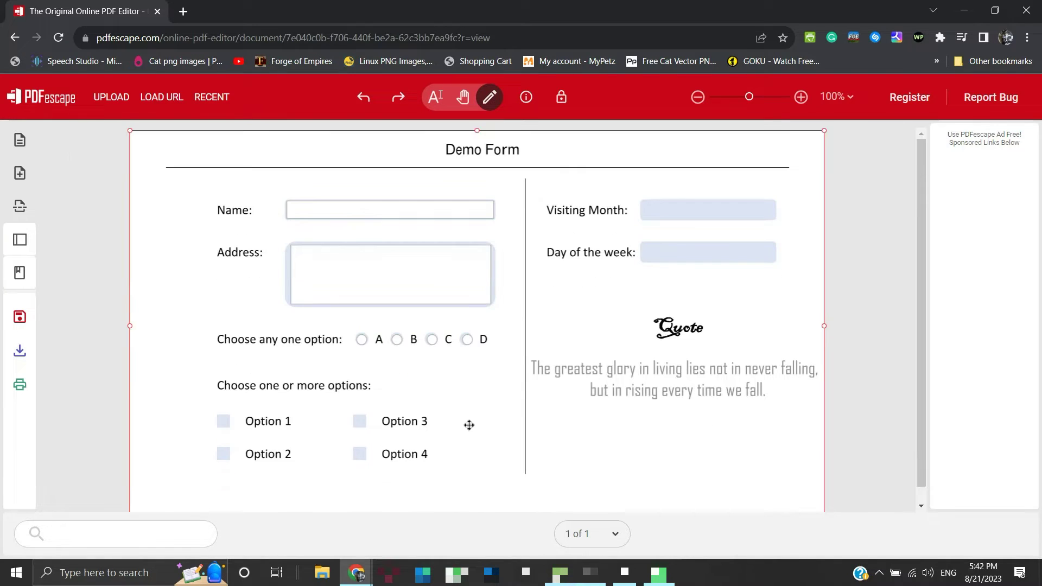
pyautogui.click(463, 98)
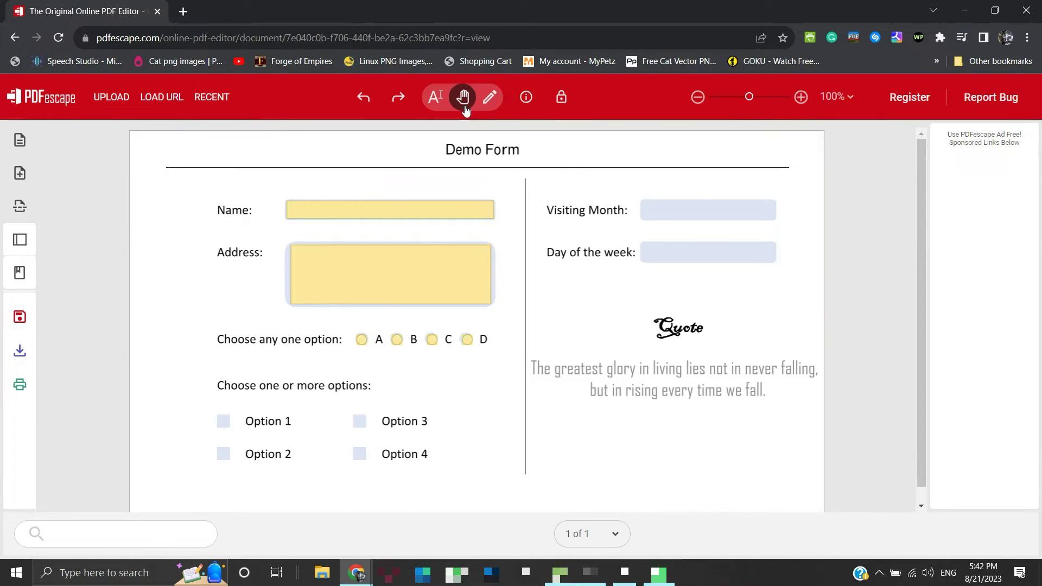
pyautogui.click(362, 340)
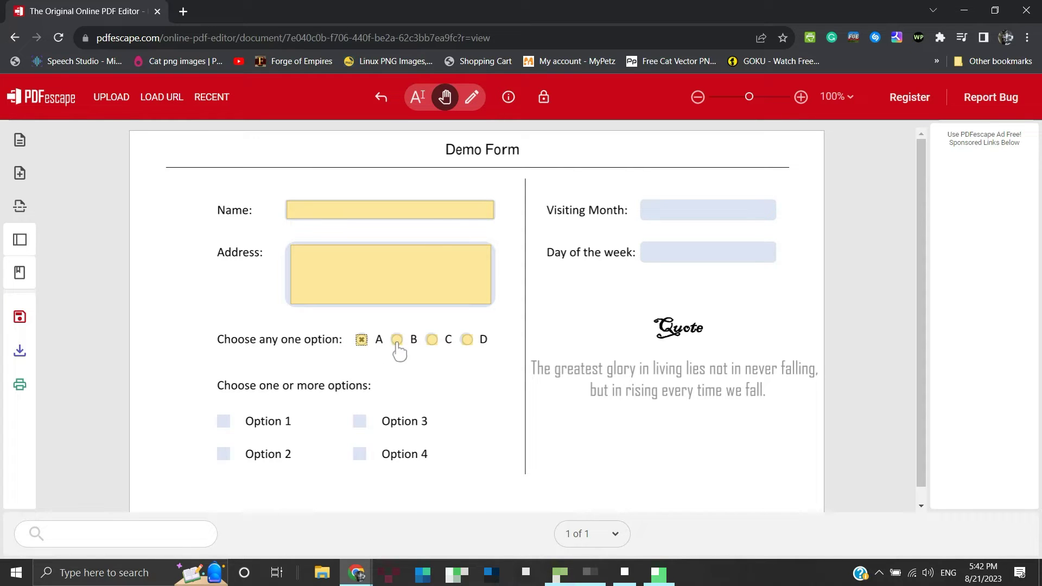
pyautogui.click(397, 341)
pyautogui.click(432, 339)
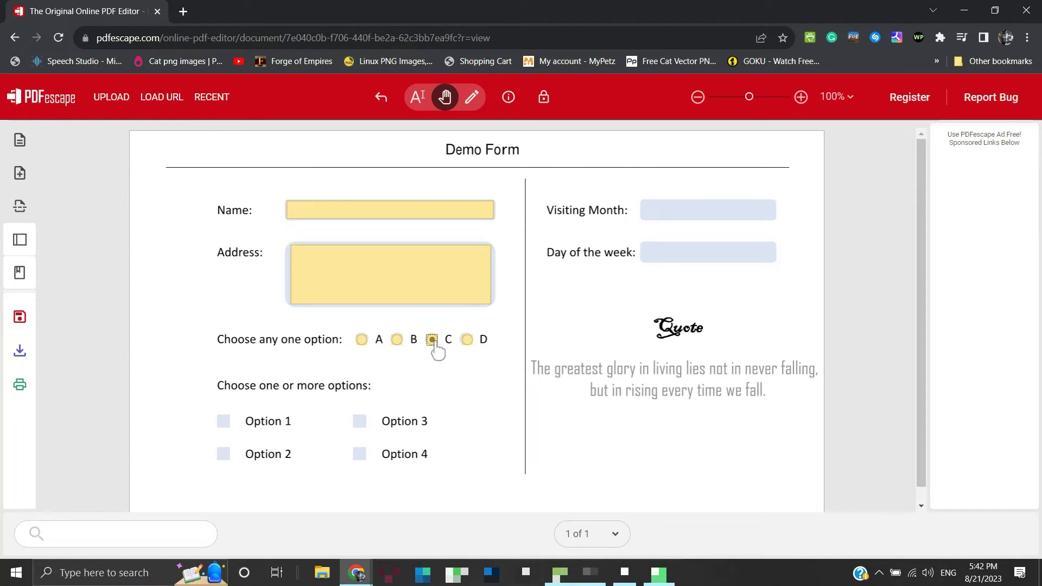
pyautogui.click(467, 340)
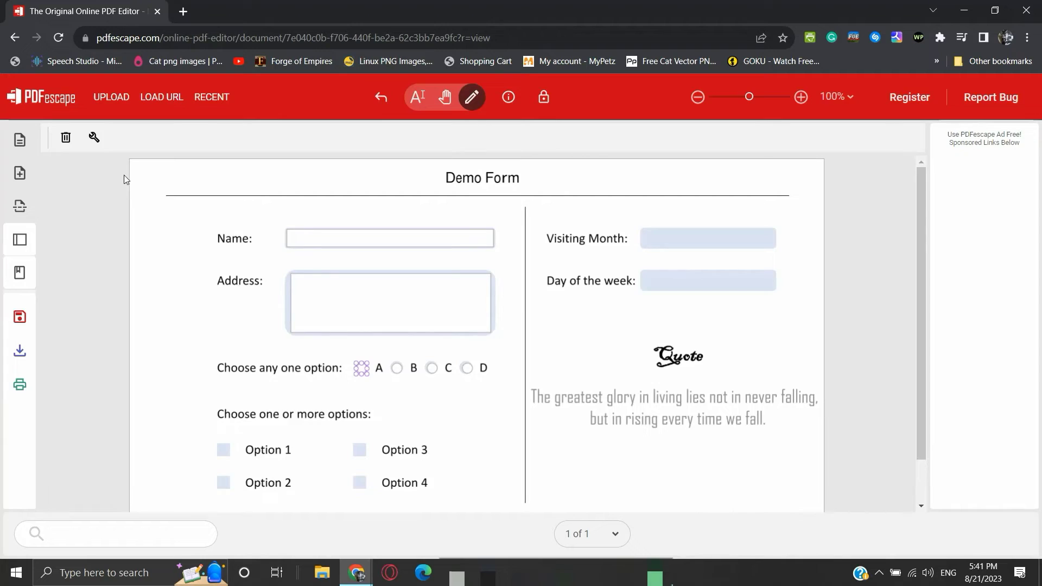
# Step: Open the radio button properties and browse the Check Type list for Circle
pyautogui.click(98, 140)
pyautogui.click(516, 326)
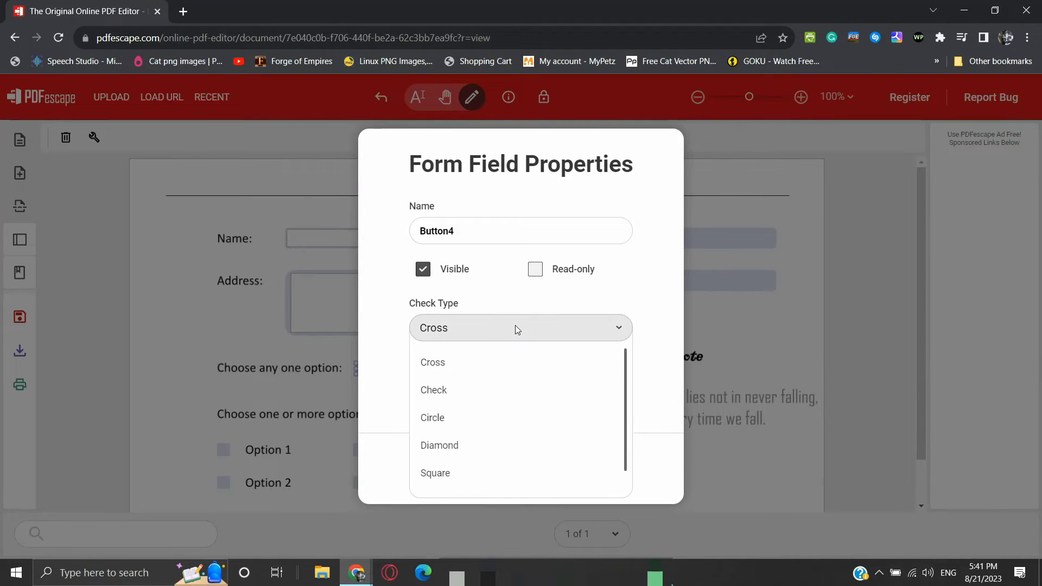
pyautogui.scroll(-1, 510, 402)
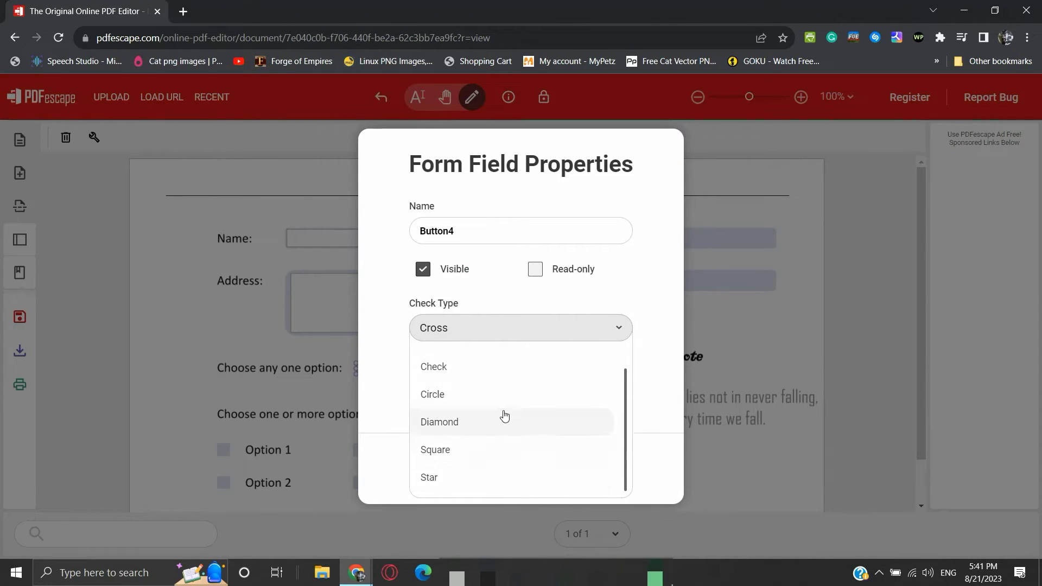
pyautogui.scroll(1, 503, 410)
pyautogui.scroll(-1, 509, 416)
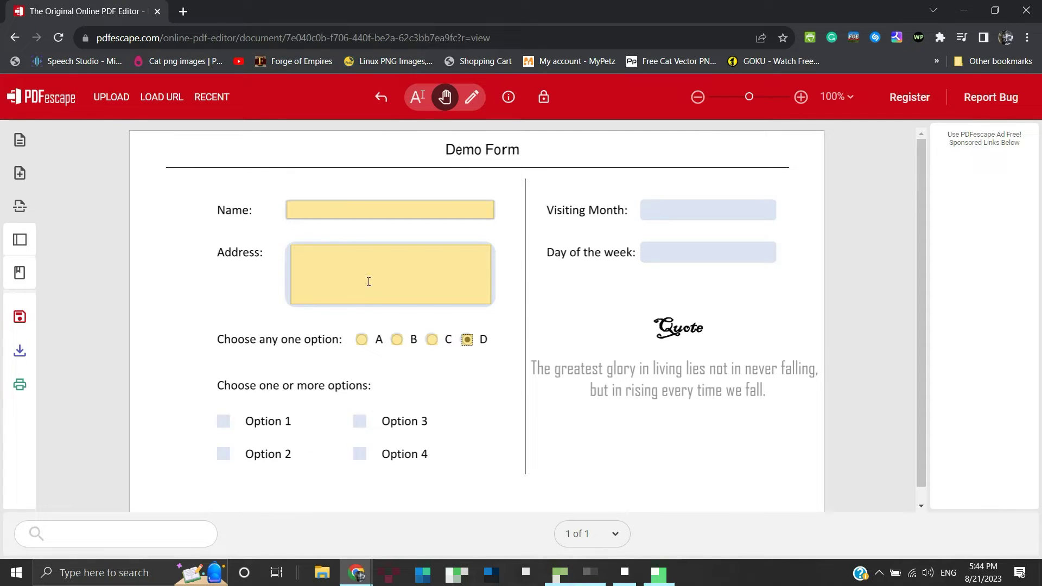
# Step: Start inserting a new form field of type Checkbox
pyautogui.click(472, 97)
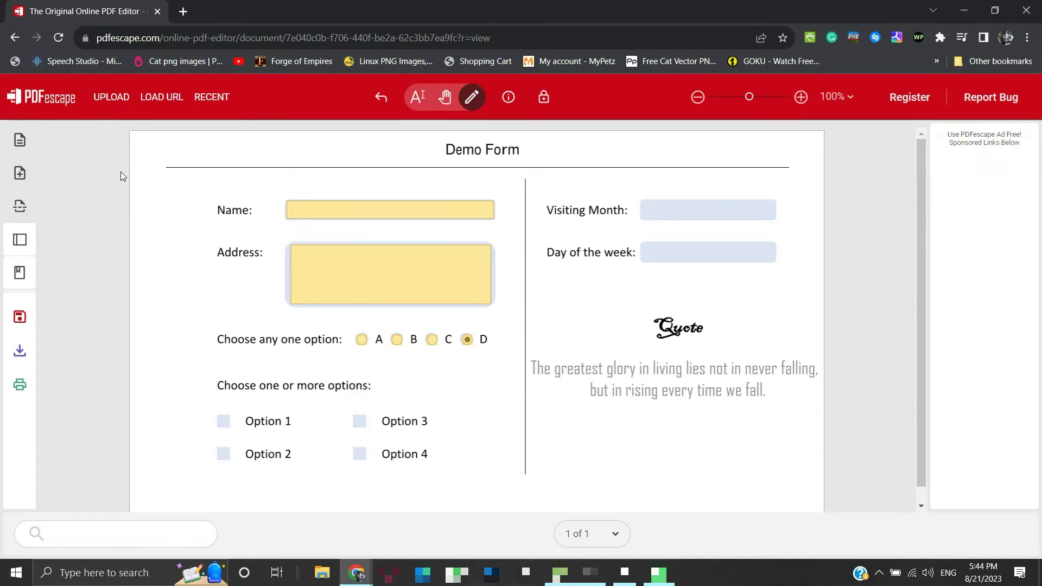
pyautogui.click(20, 141)
pyautogui.click(192, 216)
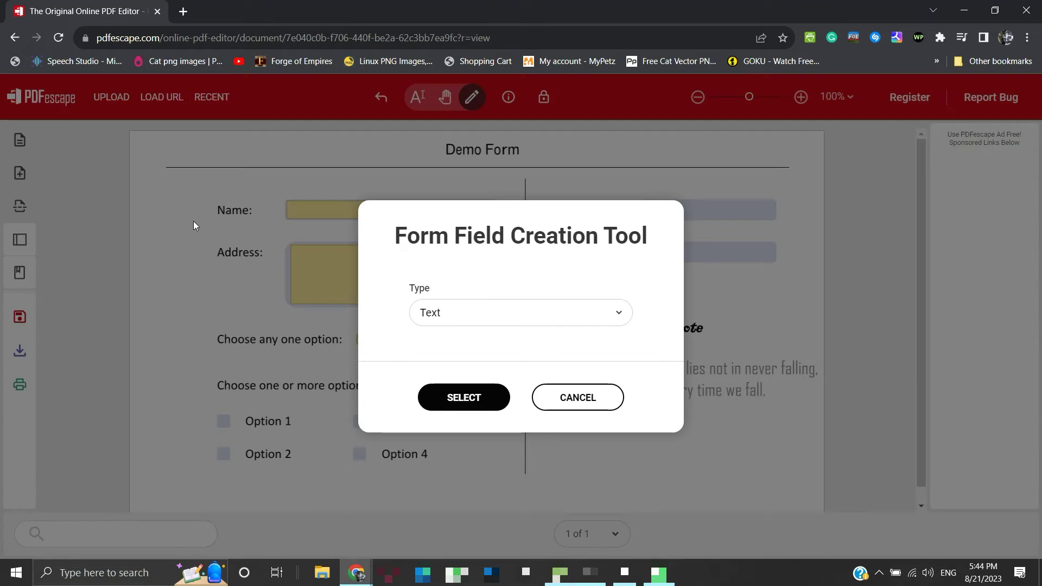
pyautogui.click(425, 319)
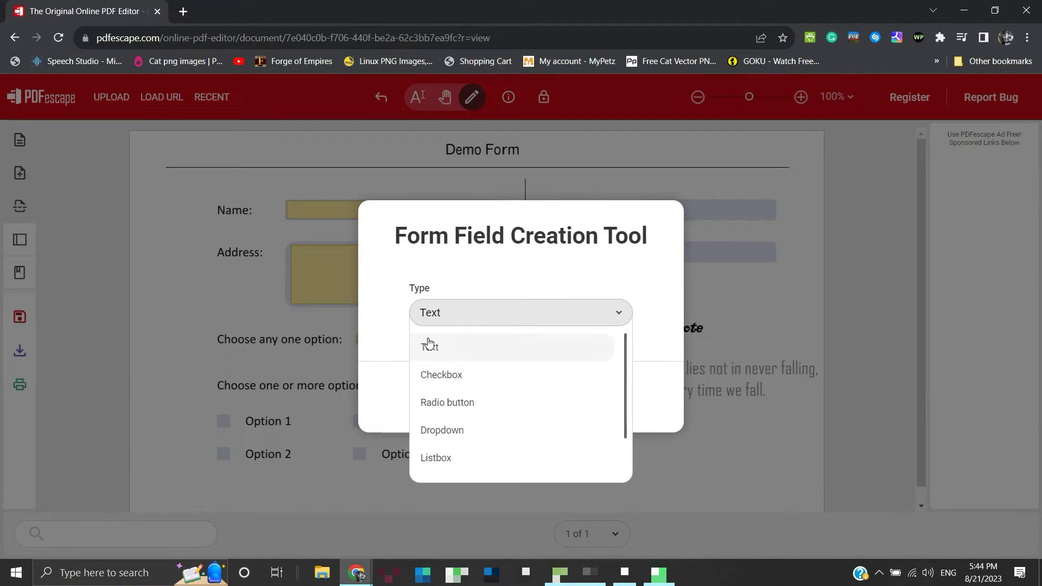
pyautogui.click(432, 380)
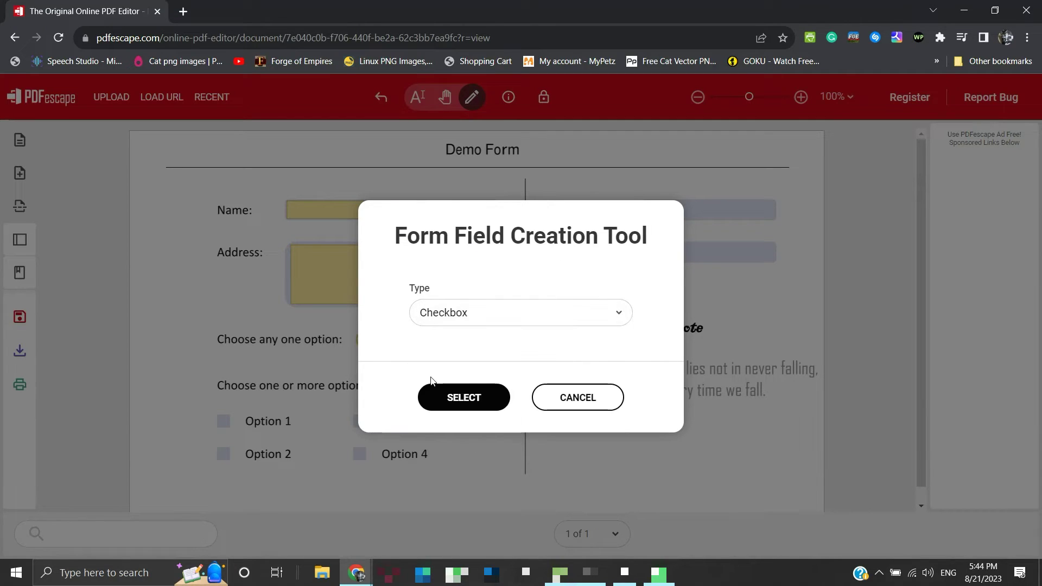
pyautogui.click(457, 398)
# Step: Draw checkbox fields over the option boxes, then tick Option 1 in fill mode
pyautogui.moveTo(448, 362); pyautogui.dragTo(432, 437)
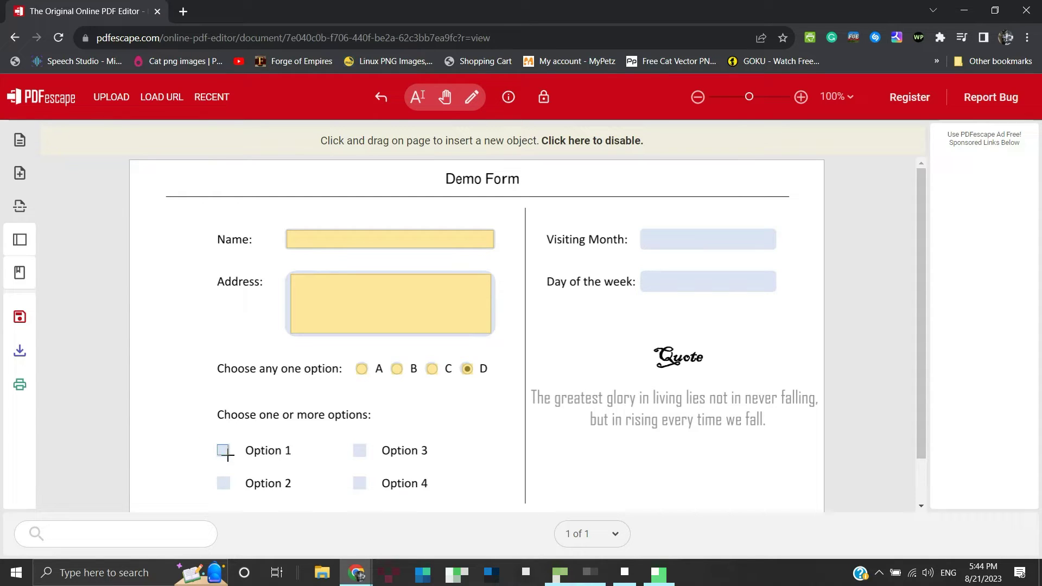
pyautogui.moveTo(237, 455); pyautogui.dragTo(247, 465)
pyautogui.hotkey('ctrl', 'z')
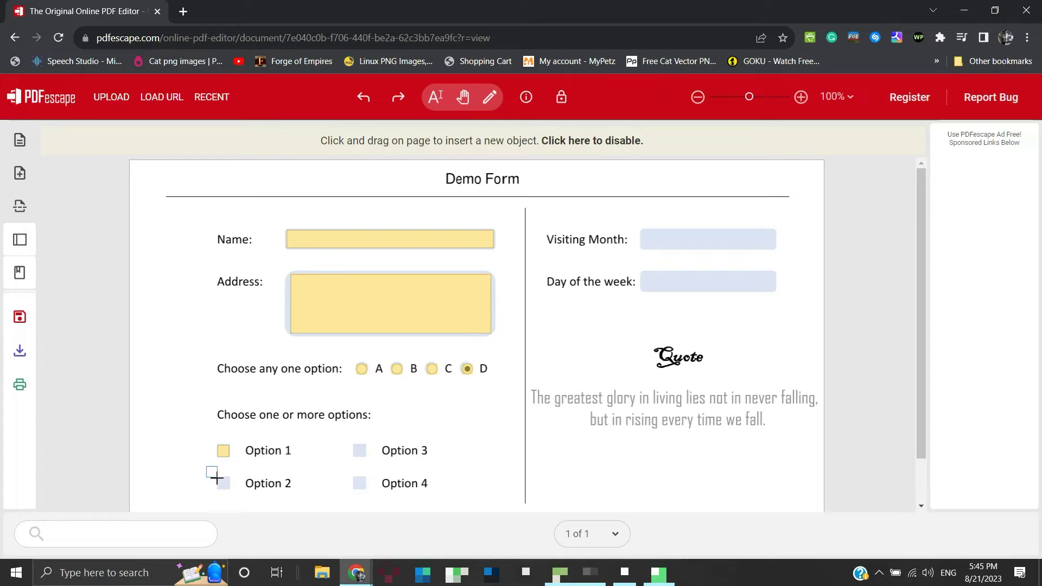
pyautogui.moveTo(217, 478); pyautogui.dragTo(227, 484)
pyautogui.moveTo(342, 440); pyautogui.dragTo(372, 500)
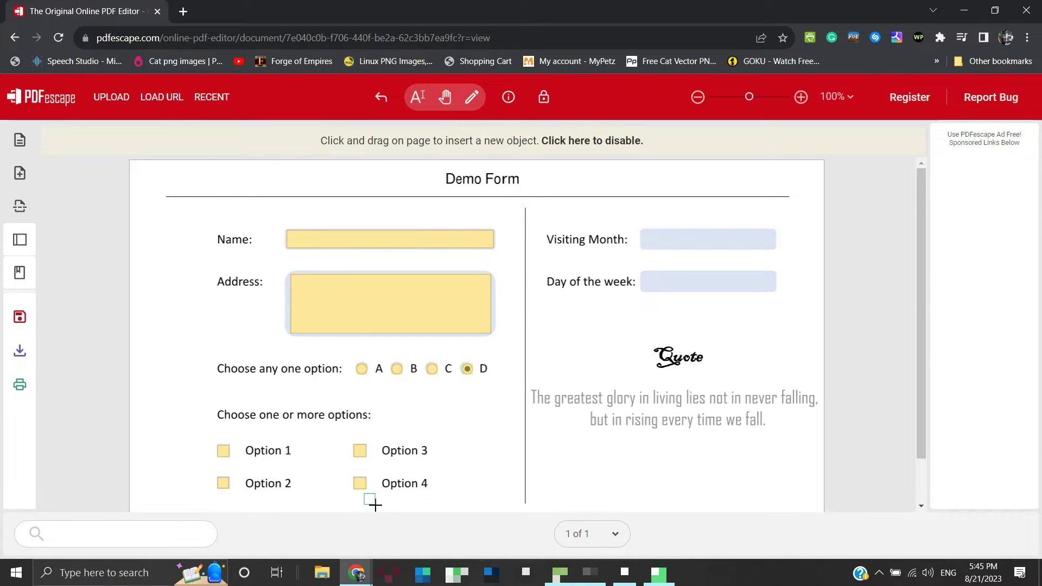
pyautogui.press('Escape')
pyautogui.click(223, 421)
# Step: Toggle Options 1–4 on and off to check each ticks independently
pyautogui.click(223, 454)
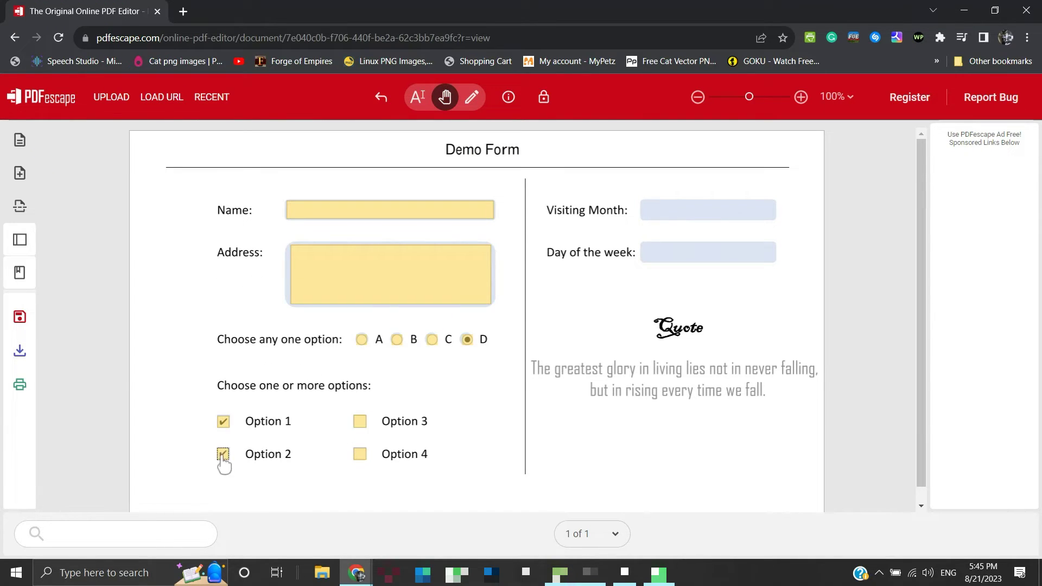
pyautogui.click(223, 422)
pyautogui.click(360, 422)
pyautogui.click(359, 454)
pyautogui.click(223, 455)
pyautogui.click(223, 422)
# Step: Leave only Option 1 ticked, then select its checkbox field for editing
pyautogui.click(223, 454)
pyautogui.click(360, 422)
pyautogui.click(360, 454)
pyautogui.click(223, 422)
pyautogui.click(471, 98)
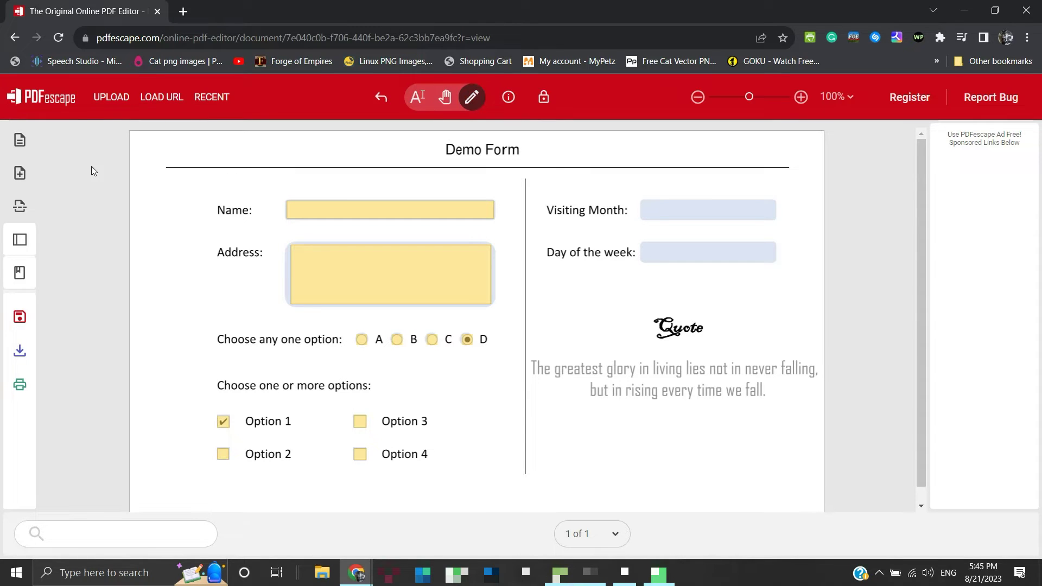
pyautogui.click(222, 424)
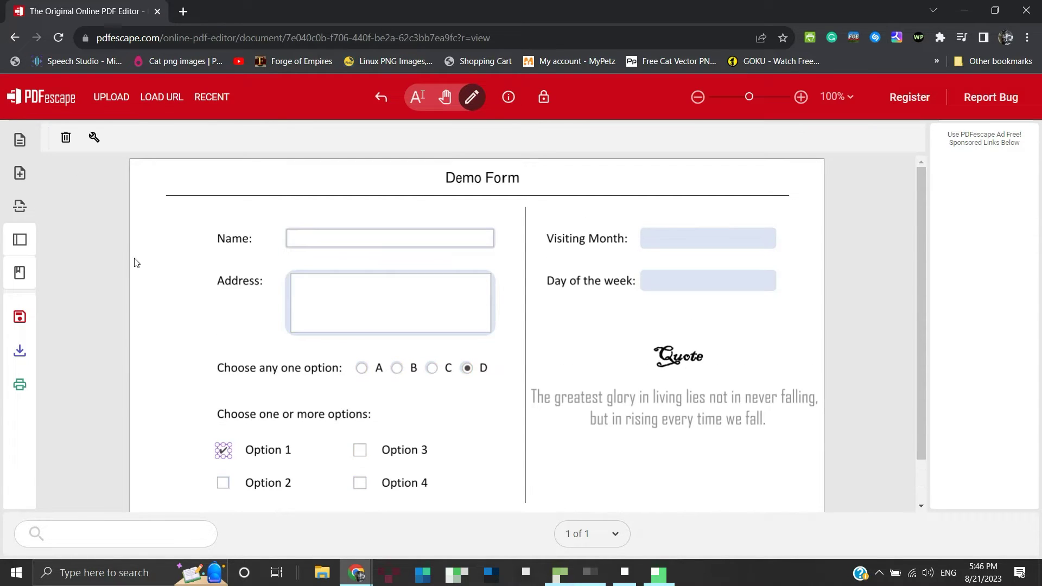
# Step: Change the Option 1 checkbox's check style from Cross to Diamond
pyautogui.click(94, 137)
pyautogui.click(445, 330)
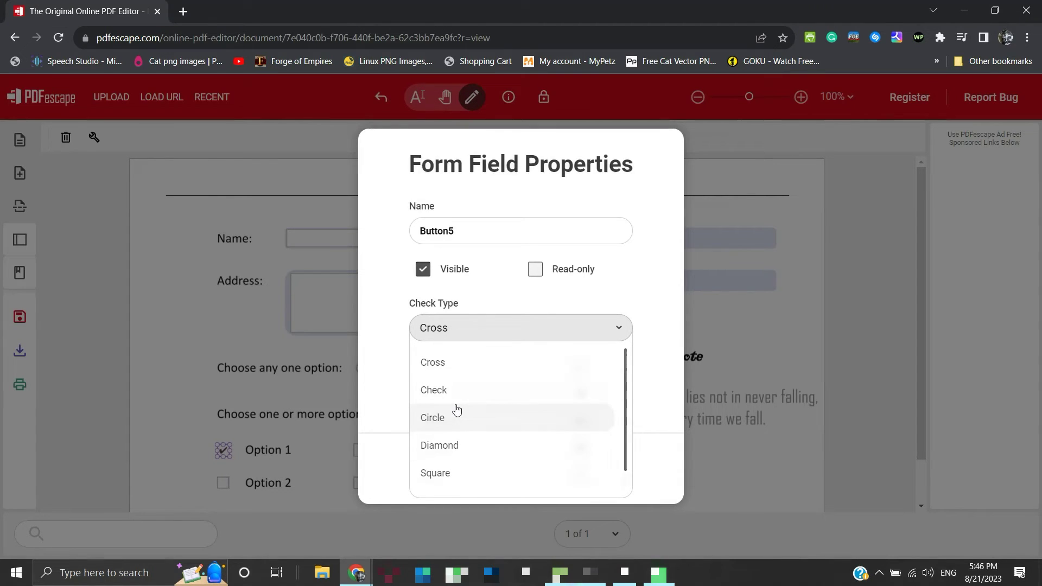
pyautogui.scroll(-1, 455, 408)
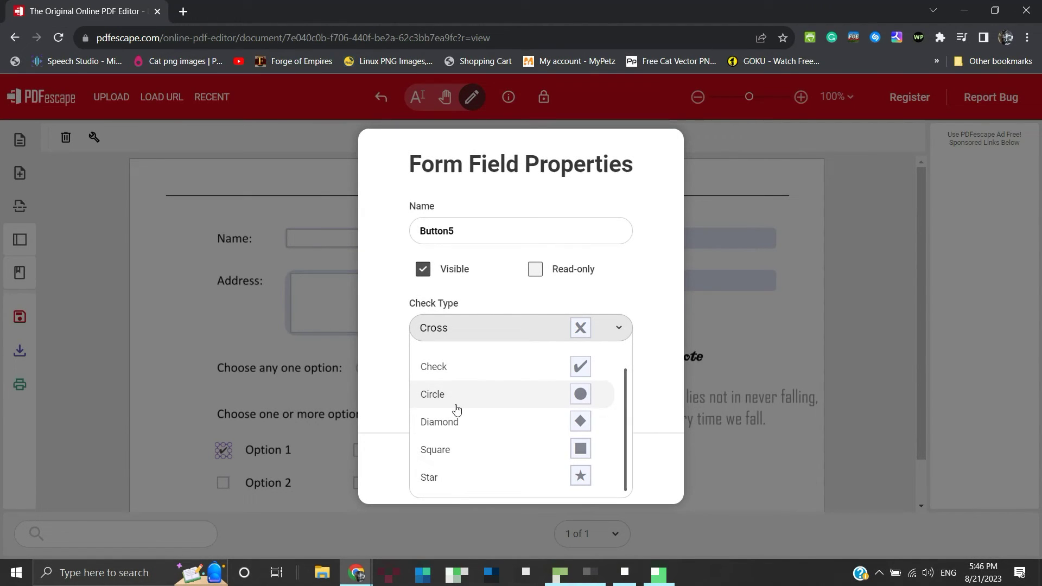
pyautogui.scroll(1, 456, 409)
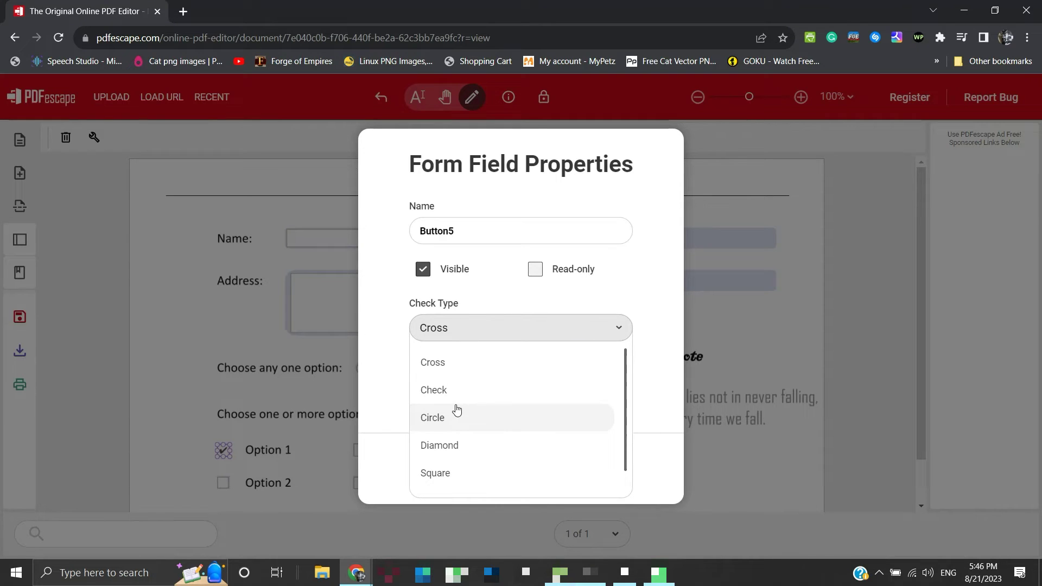
pyautogui.click(449, 444)
pyautogui.click(521, 468)
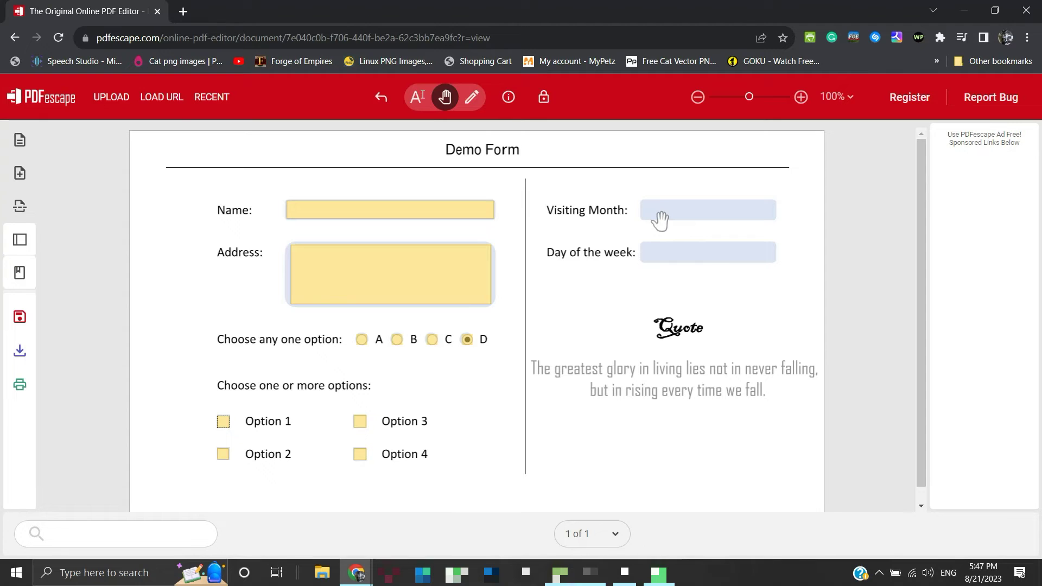
# Step: Draw a Dropdown form field in the box beside Visiting Month
pyautogui.click(20, 140)
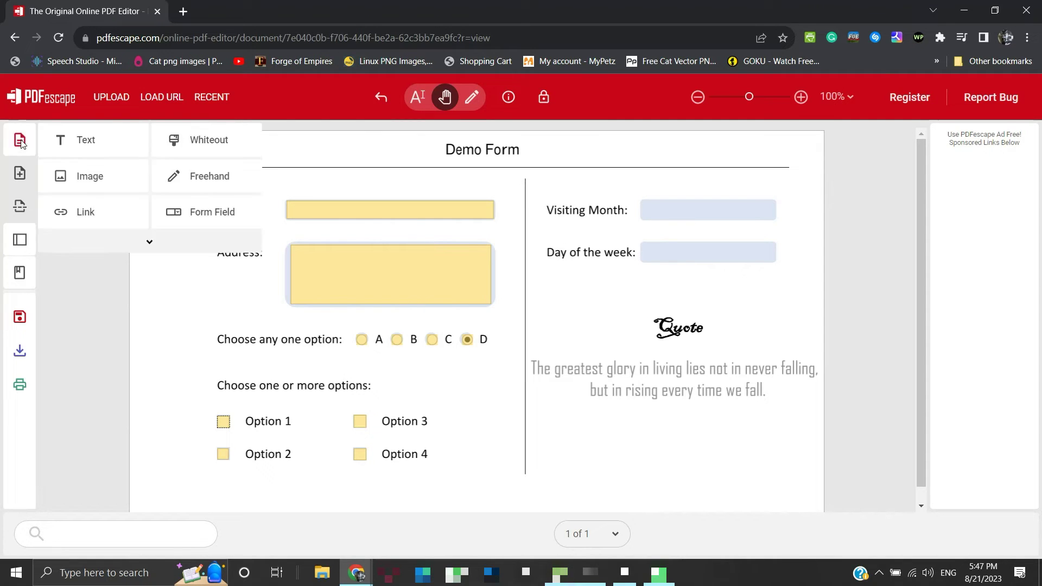
pyautogui.click(203, 217)
pyautogui.click(458, 313)
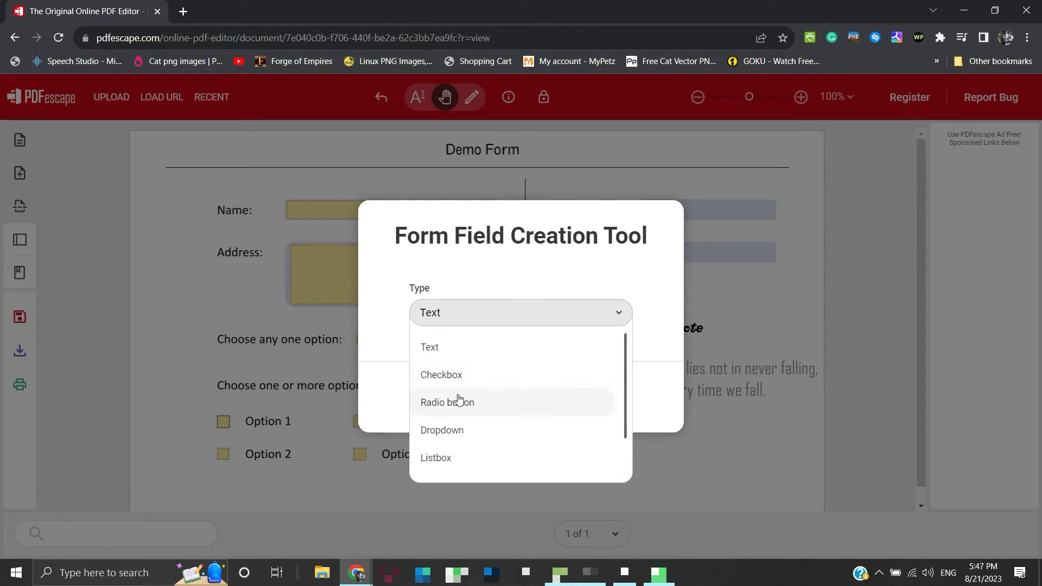
pyautogui.click(470, 430)
pyautogui.click(474, 397)
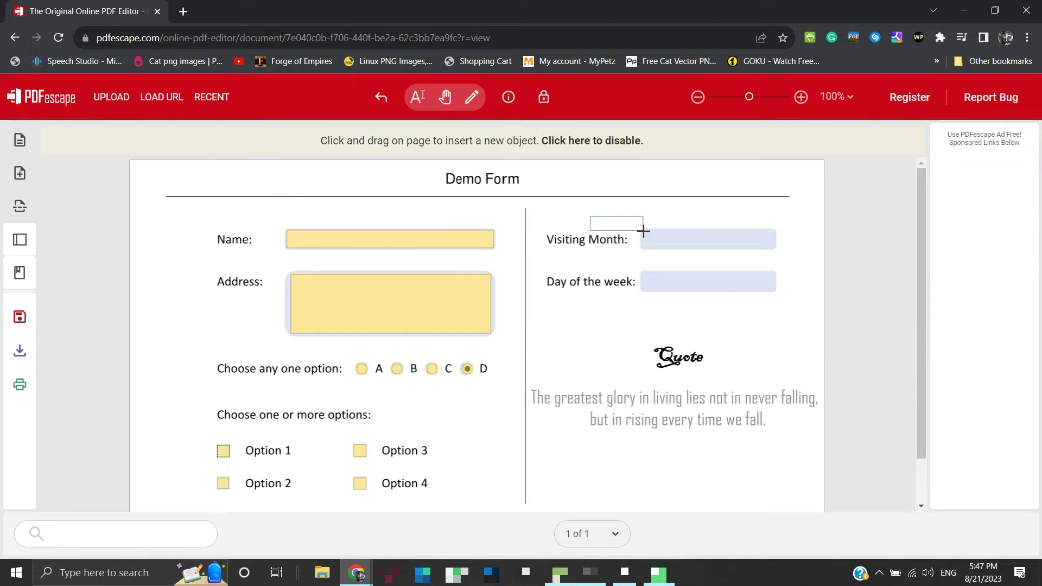
pyautogui.moveTo(642, 230); pyautogui.dragTo(774, 249)
pyautogui.moveTo(694, 247)
pyautogui.mouseDown()
pyautogui.moveTo(748, 262)
pyautogui.moveTo(760, 234)
pyautogui.moveTo(716, 232)
pyautogui.moveTo(704, 244)
pyautogui.moveTo(585, 211)
pyautogui.moveTo(482, 151)
pyautogui.mouseUp()
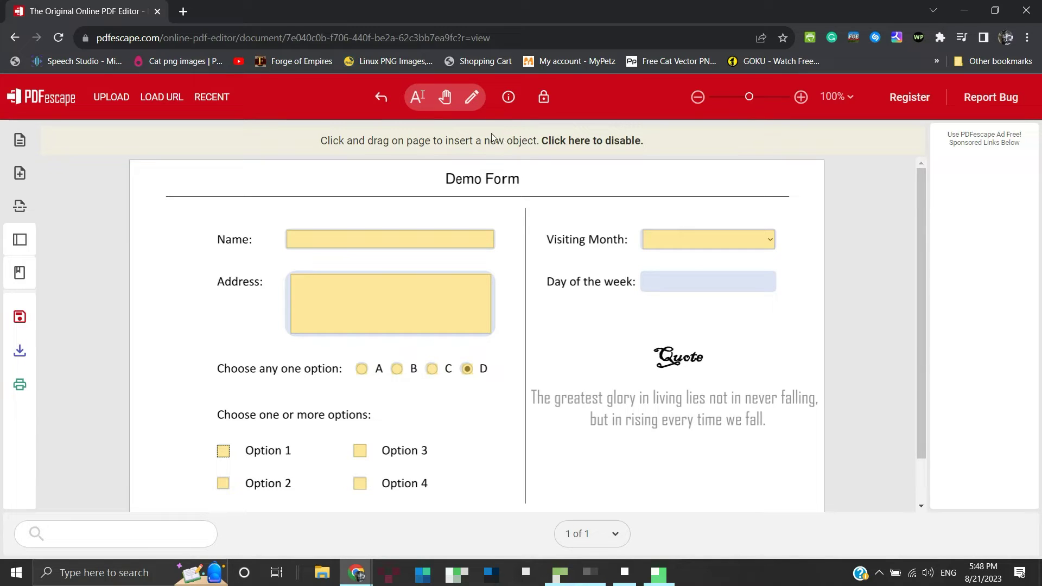
pyautogui.click(472, 100)
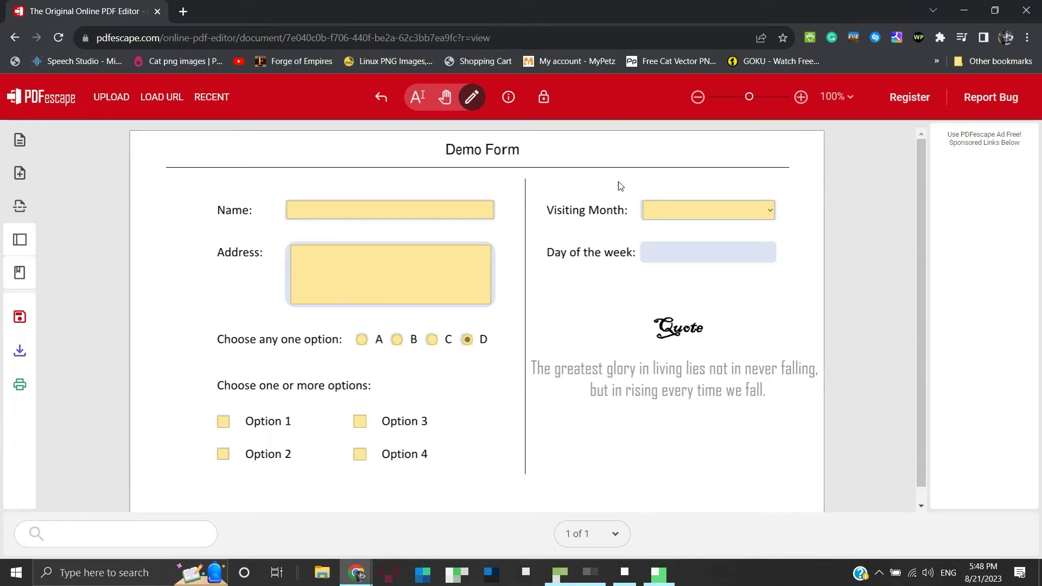
# Step: Open the Visiting Month dropdown's properties and start its options with January and February
pyautogui.click(691, 217)
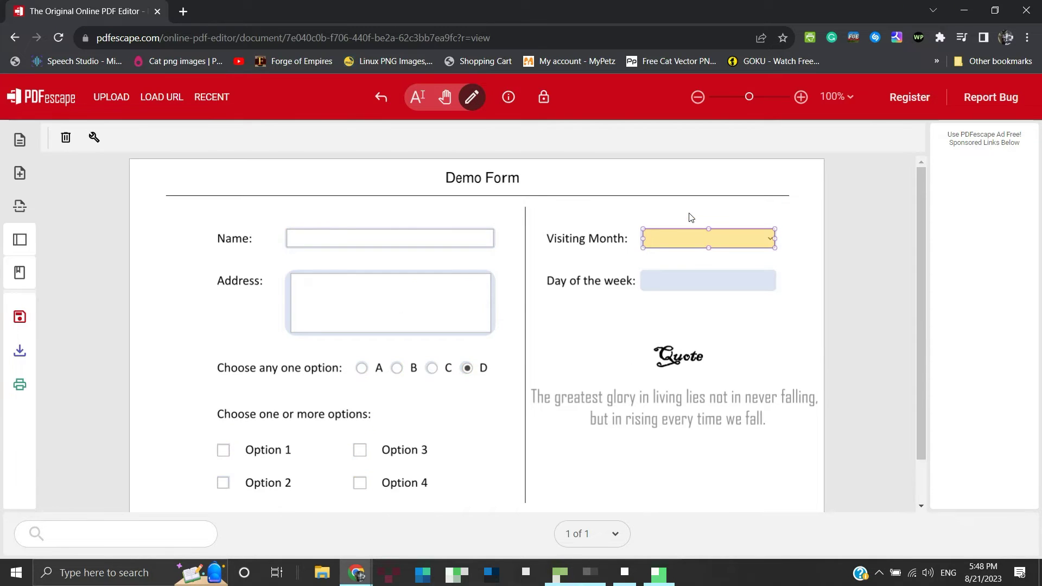
pyautogui.click(94, 139)
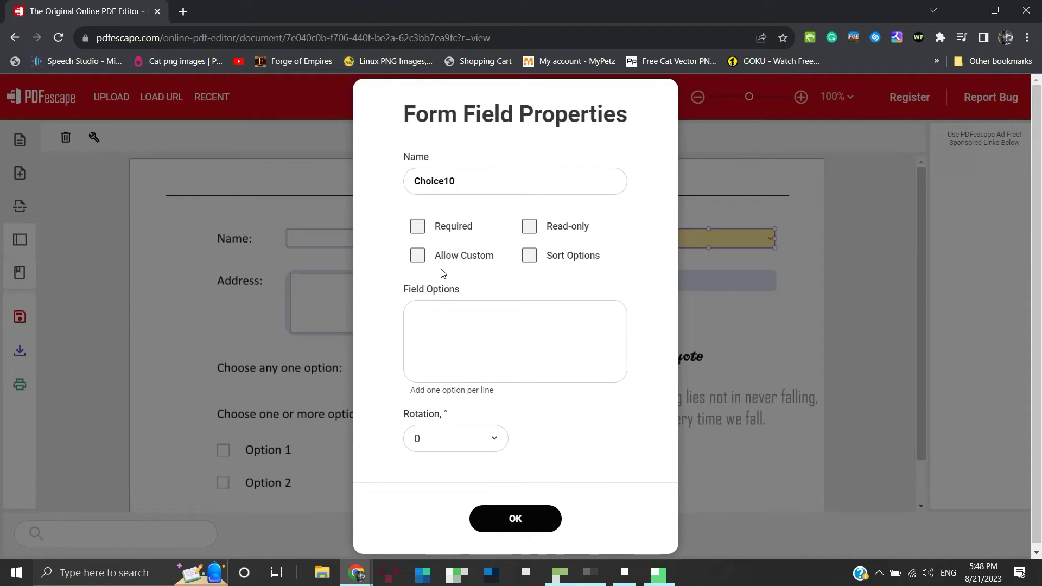
pyautogui.click(433, 316)
pyautogui.write('January')
pyautogui.press('Return')
pyautogui.write('February')
pyautogui.press('Return')
# Step: Add March through December to the option list and save it
pyautogui.write('March')
pyautogui.press('Return')
pyautogui.write('Apri')
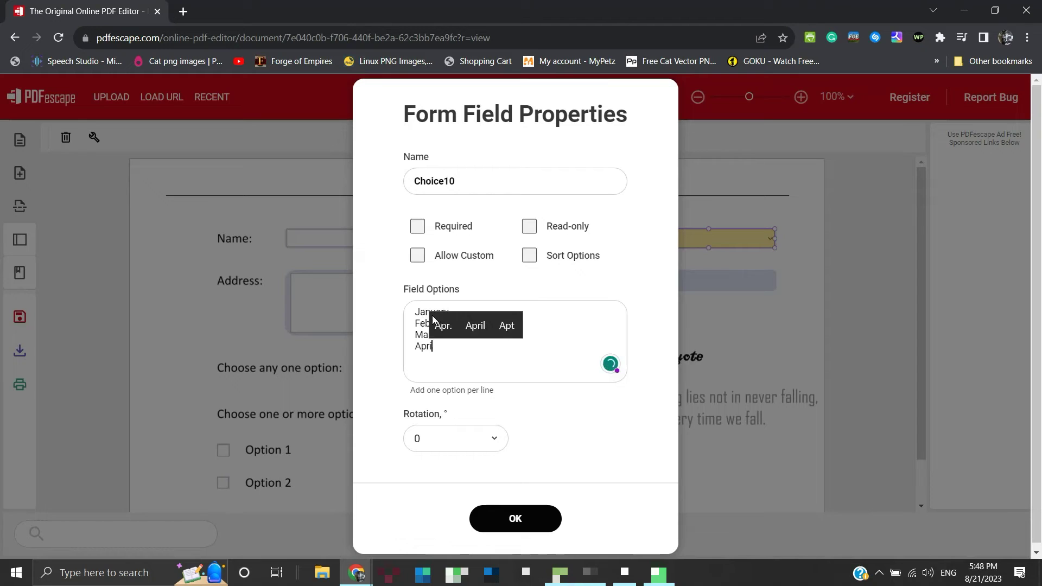
pyautogui.write('l May June July August')
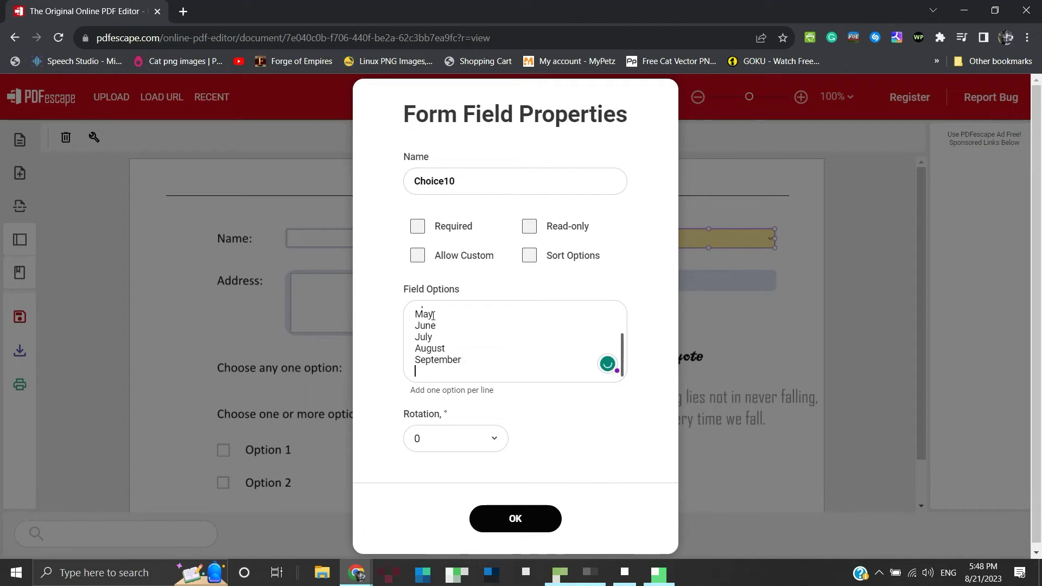
pyautogui.write('October')
pyautogui.press('Return')
pyautogui.write('November')
pyautogui.press('Return')
pyautogui.write('December')
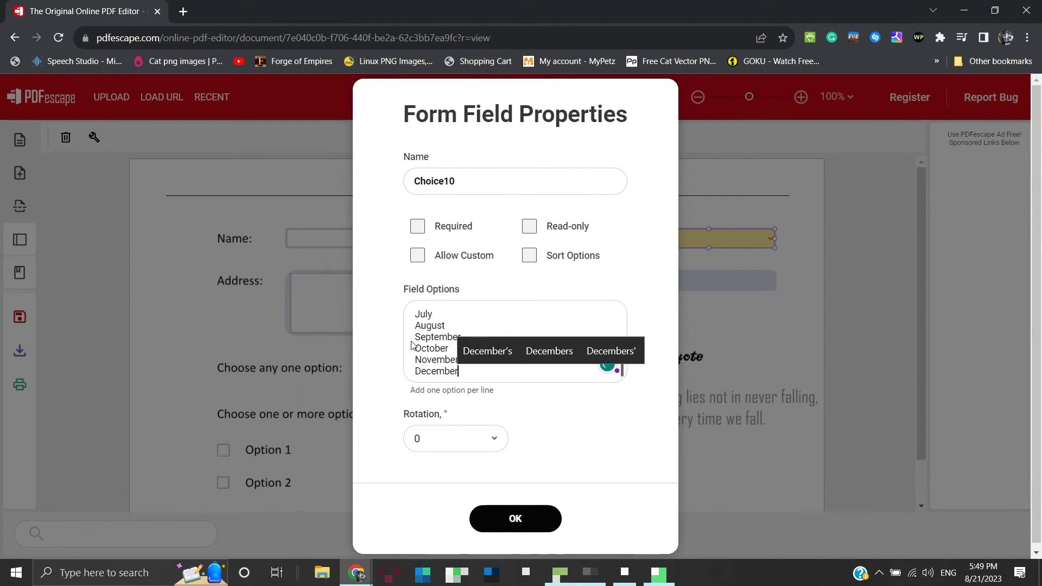
pyautogui.click(528, 520)
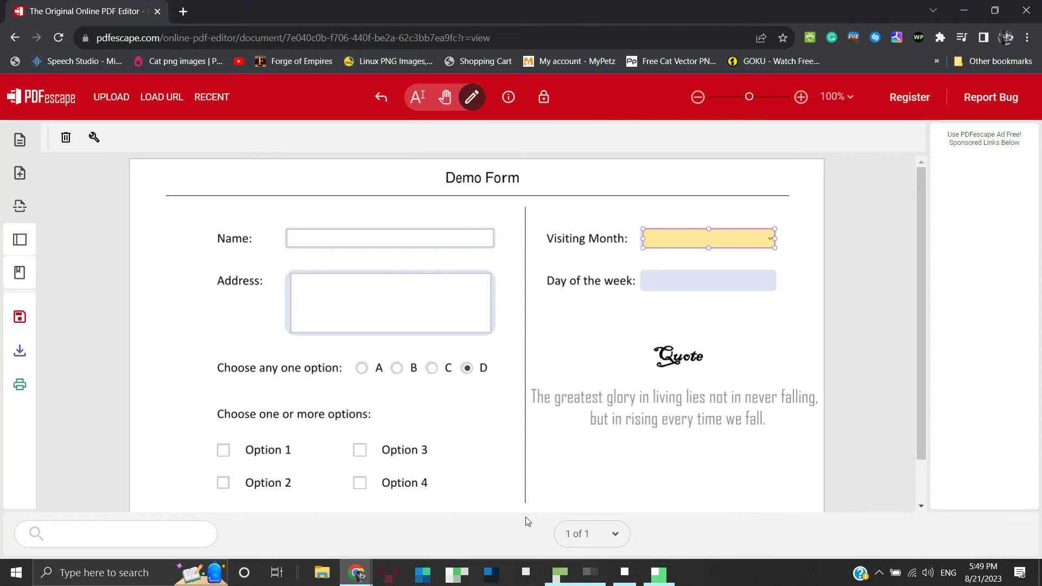
# Step: Test the Visiting Month dropdown in fill mode by choosing April
pyautogui.click(445, 99)
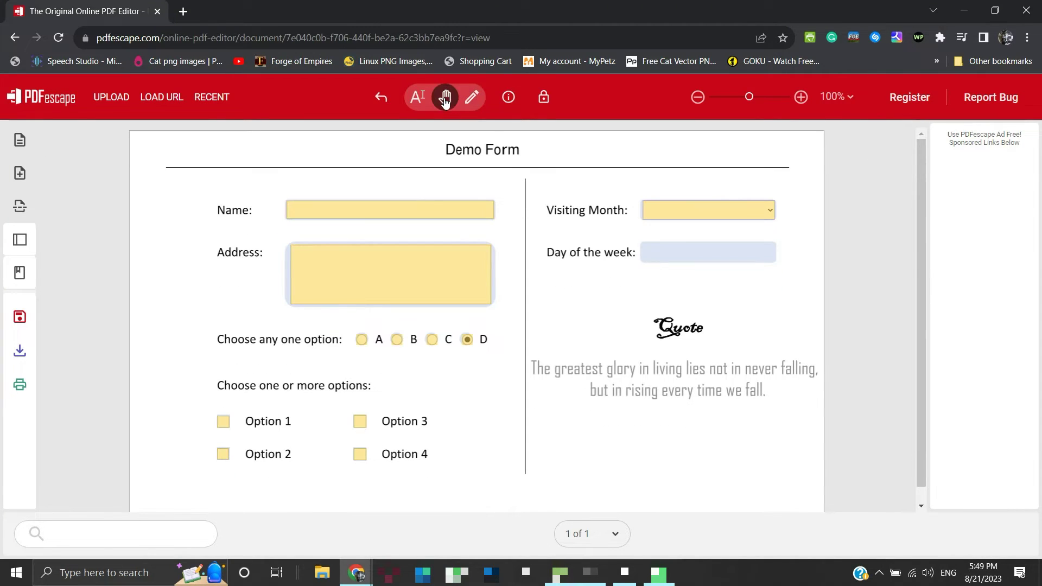
pyautogui.click(768, 211)
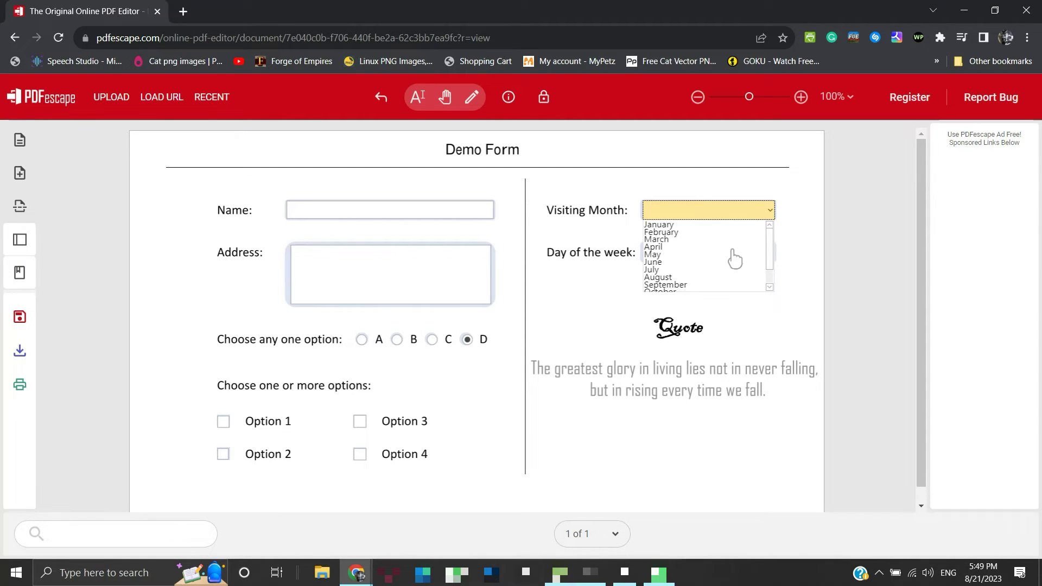
pyautogui.scroll(-2, 733, 256)
pyautogui.scroll(2, 722, 255)
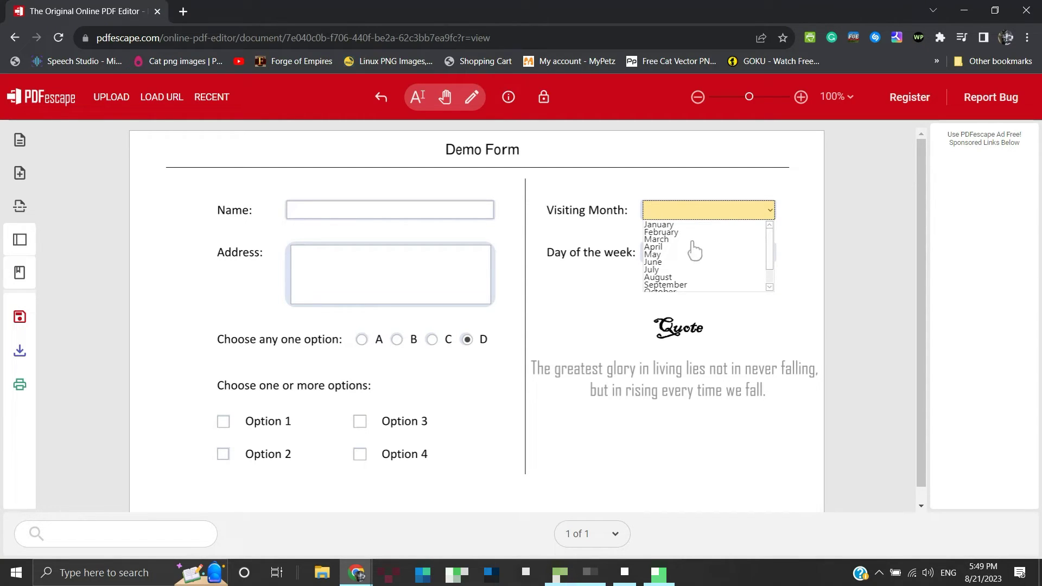
pyautogui.click(655, 248)
pyautogui.click(785, 228)
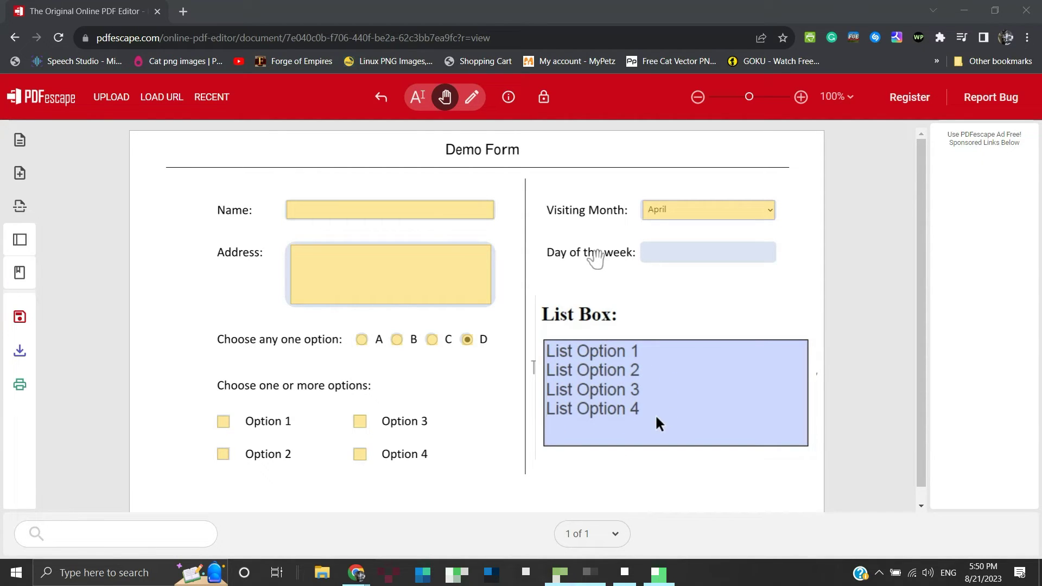
# Step: Start inserting a new form field of type Listbox
pyautogui.click(613, 383)
pyautogui.click(614, 386)
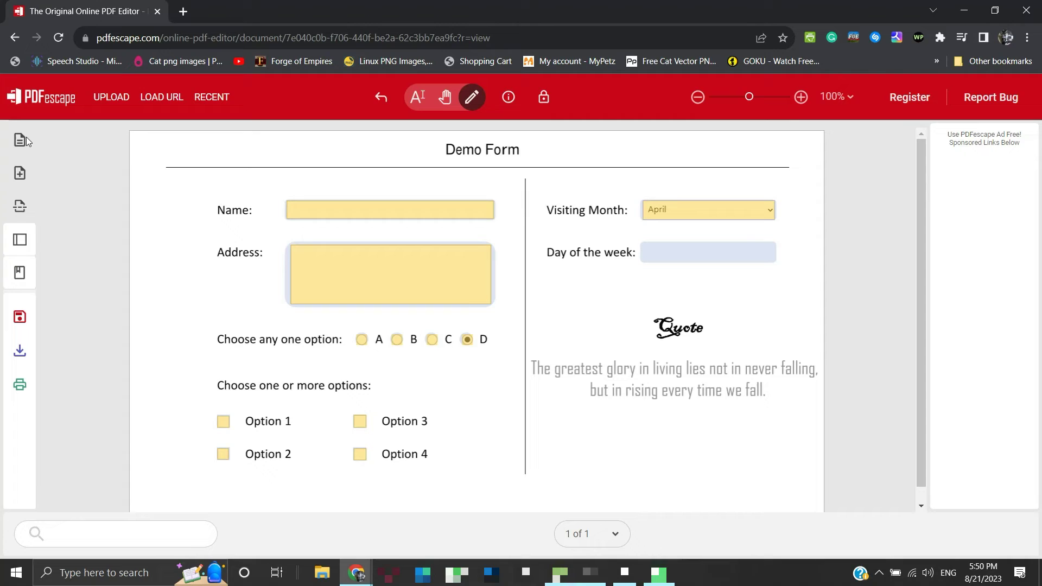
pyautogui.click(21, 140)
pyautogui.click(201, 210)
pyautogui.click(475, 320)
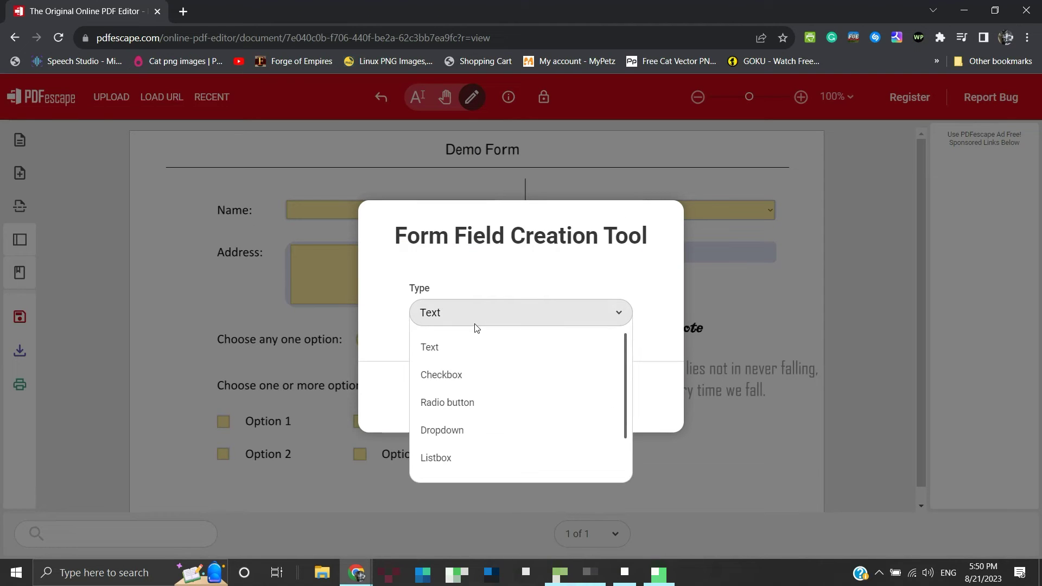
pyautogui.scroll(-1, 459, 467)
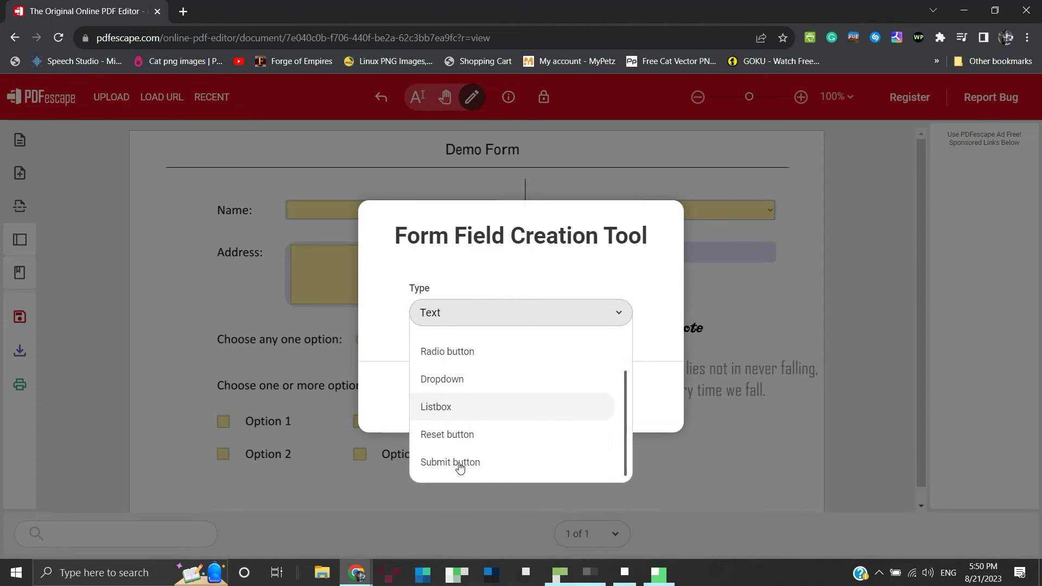
pyautogui.click(473, 415)
pyautogui.click(466, 398)
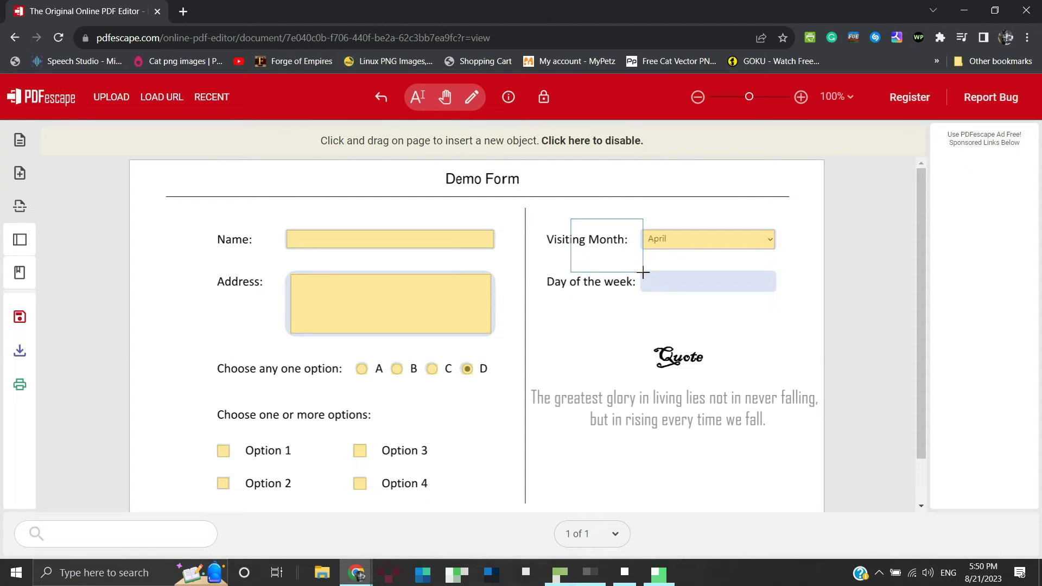
# Step: Draw the list box over Day of the week and open its properties
pyautogui.moveTo(642, 273); pyautogui.dragTo(773, 336)
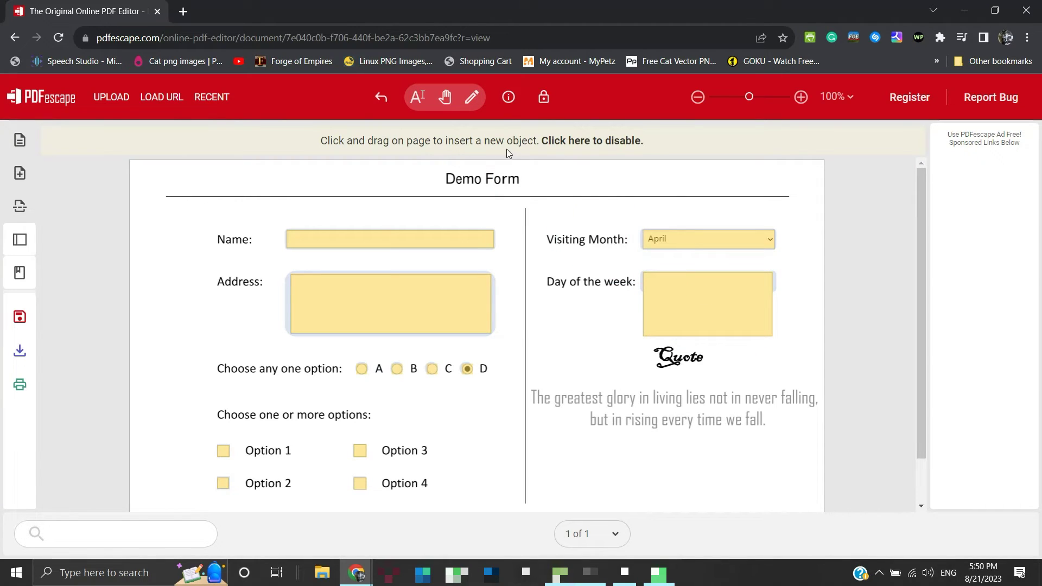
pyautogui.click(471, 97)
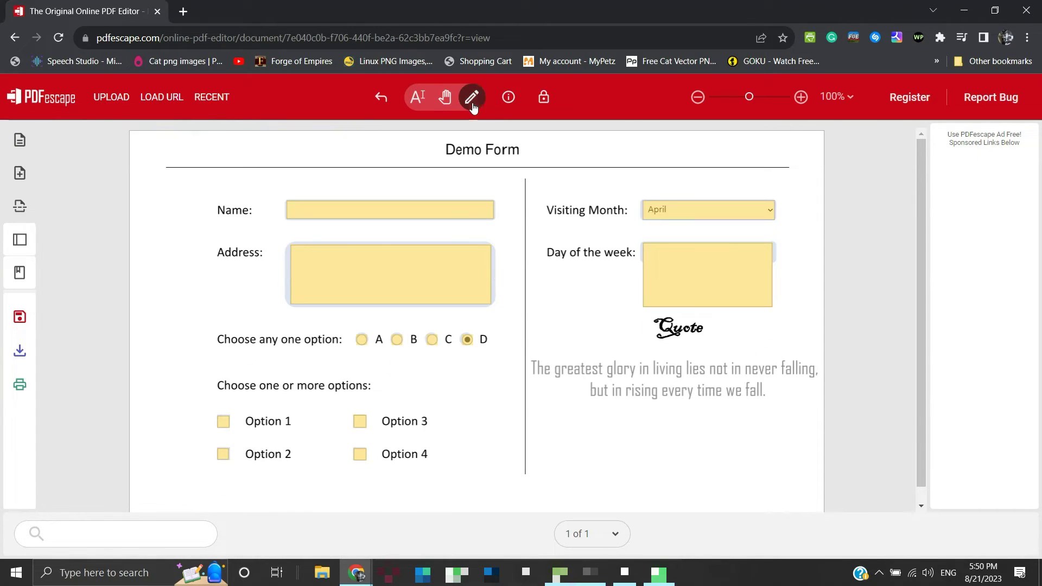
pyautogui.click(691, 282)
pyautogui.click(94, 138)
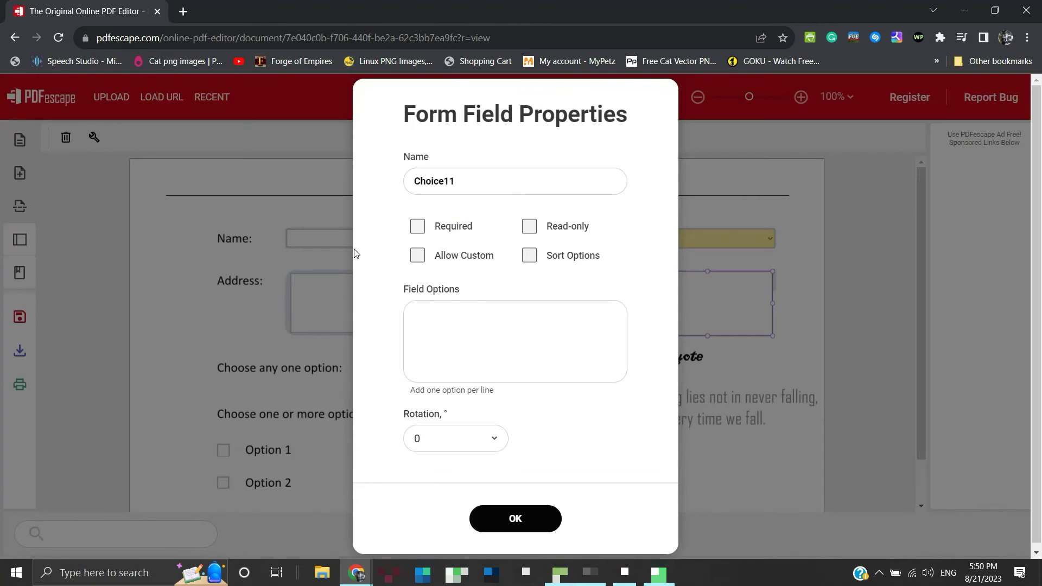
# Step: Enter Sunday, Monday, Tuesday and Wednesday as the list box's options
pyautogui.click(458, 307)
pyautogui.write('Sunday')
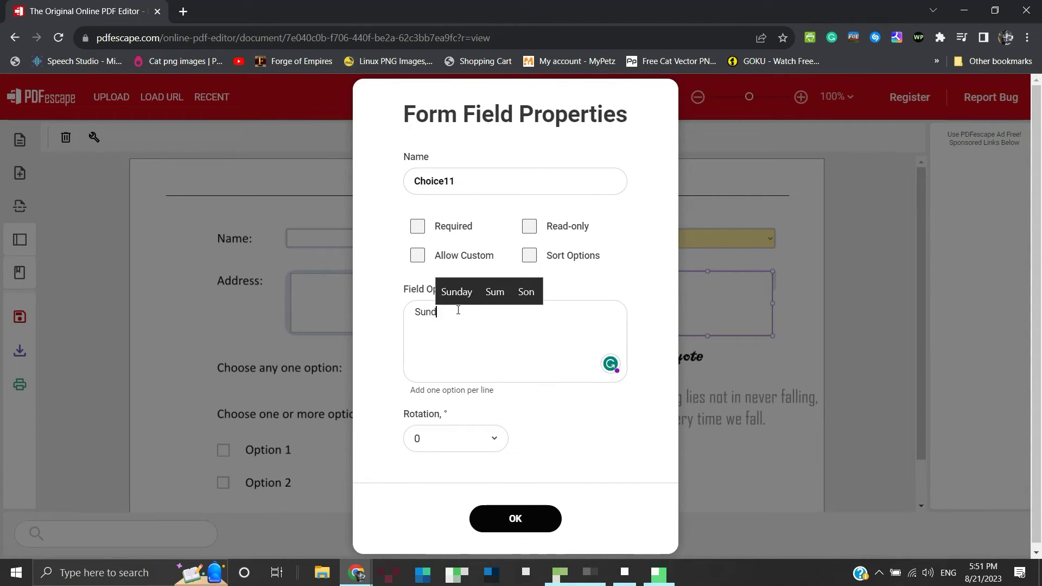
pyautogui.press('Return')
pyautogui.write('Monday')
pyautogui.press('Return')
pyautogui.write('Tuesday')
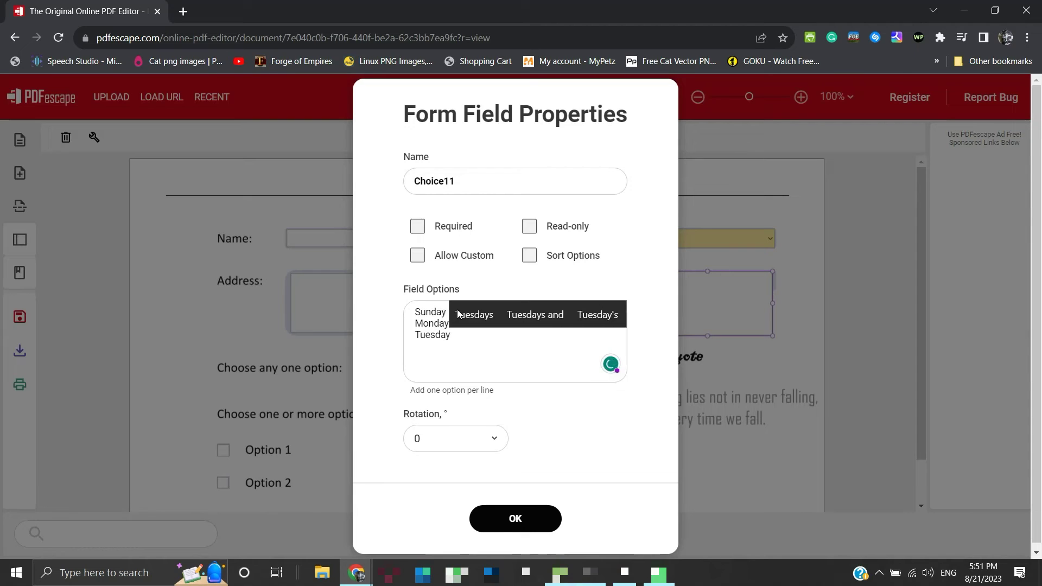
pyautogui.press('Return')
pyautogui.write('Wednesday')
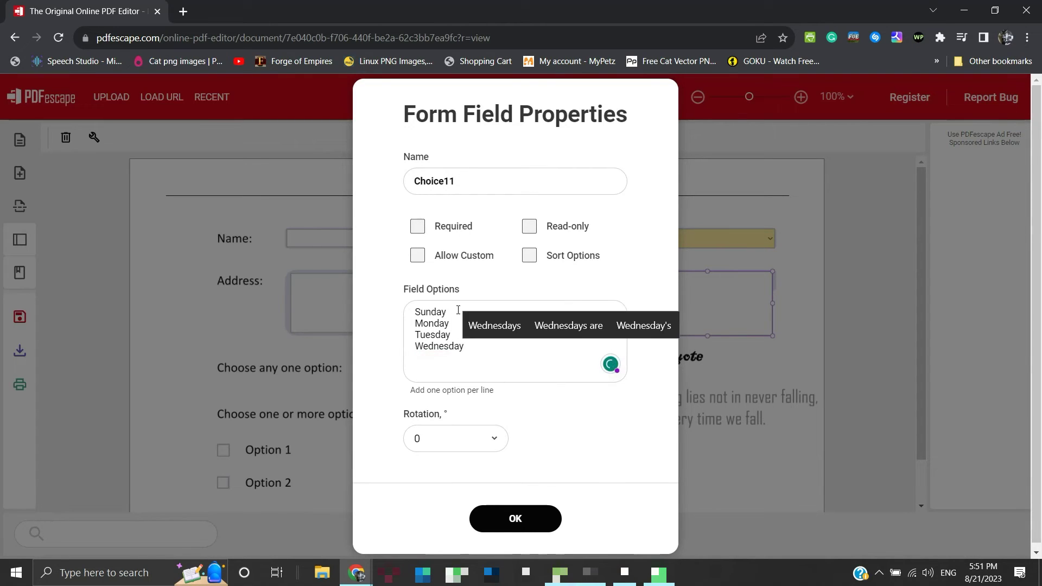
pyautogui.press('Return')
# Step: Add Thursday, Friday and Saturday, save, and enlarge the list box to show all seven days
pyautogui.write('Thursday')
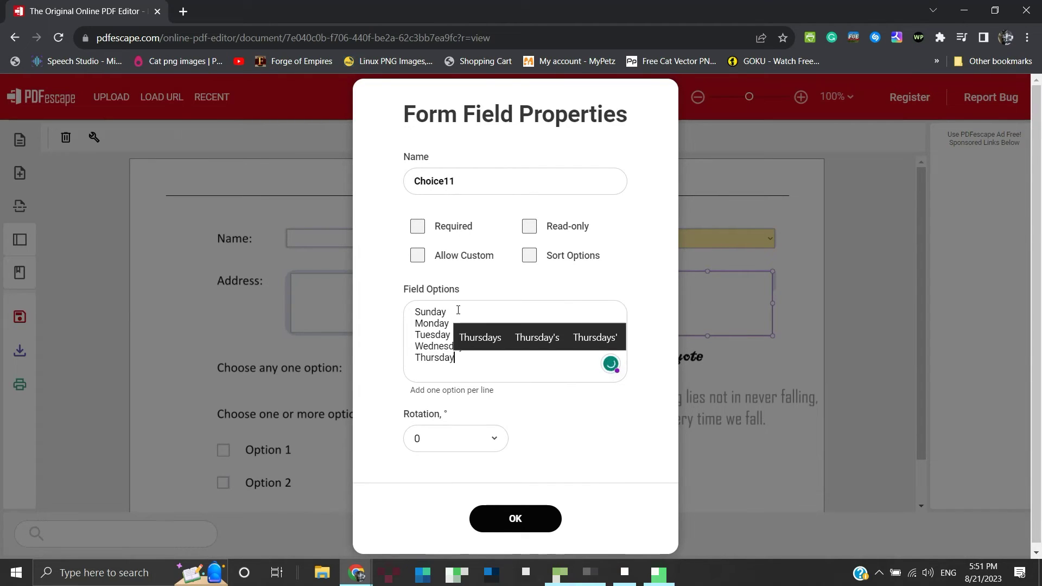
pyautogui.press('Return')
pyautogui.write('Friday')
pyautogui.press('Return')
pyautogui.write('Saturday')
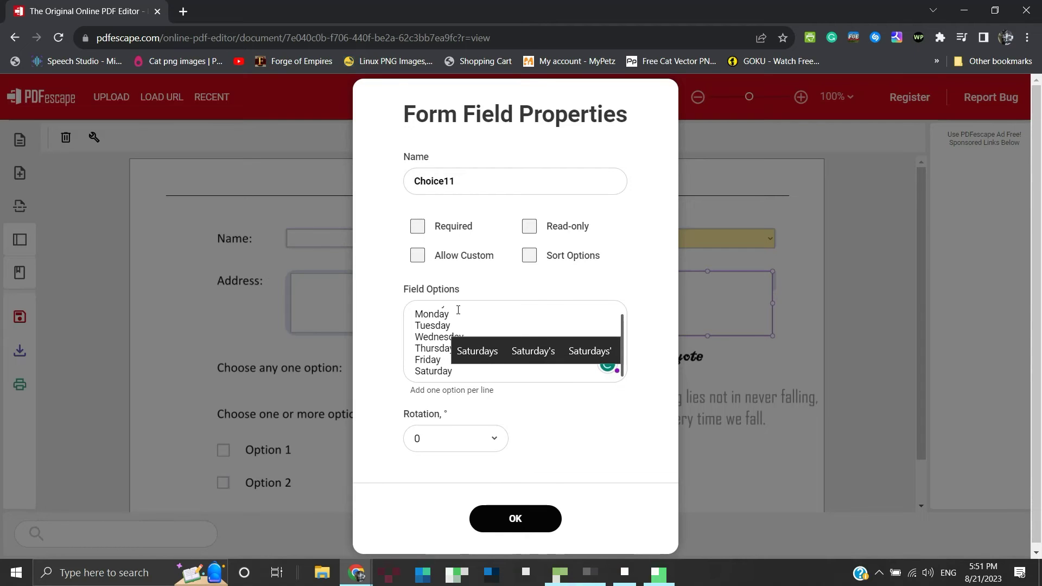
pyautogui.click(515, 518)
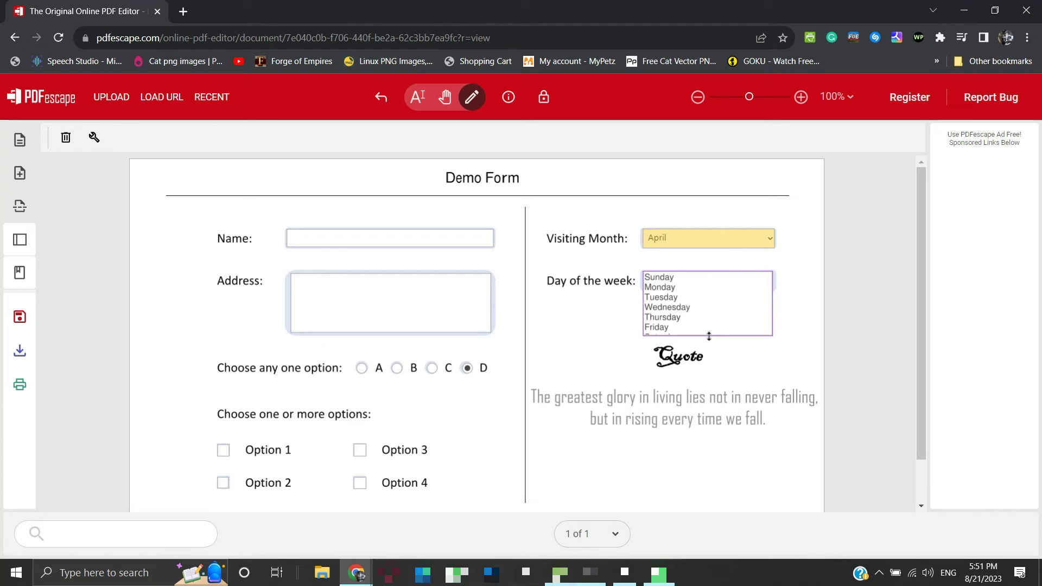
pyautogui.moveTo(708, 336); pyautogui.dragTo(708, 346)
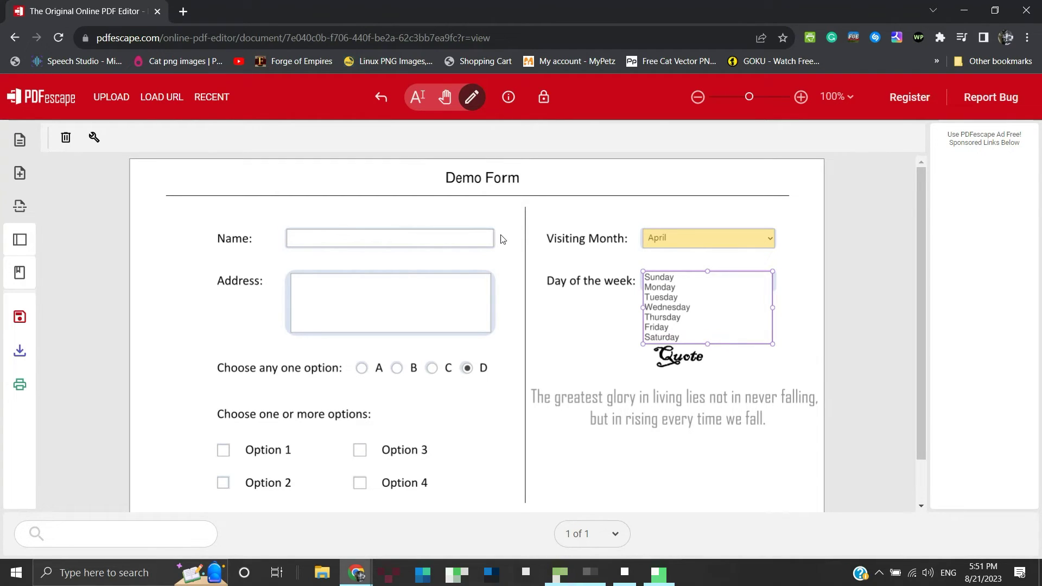
pyautogui.click(445, 96)
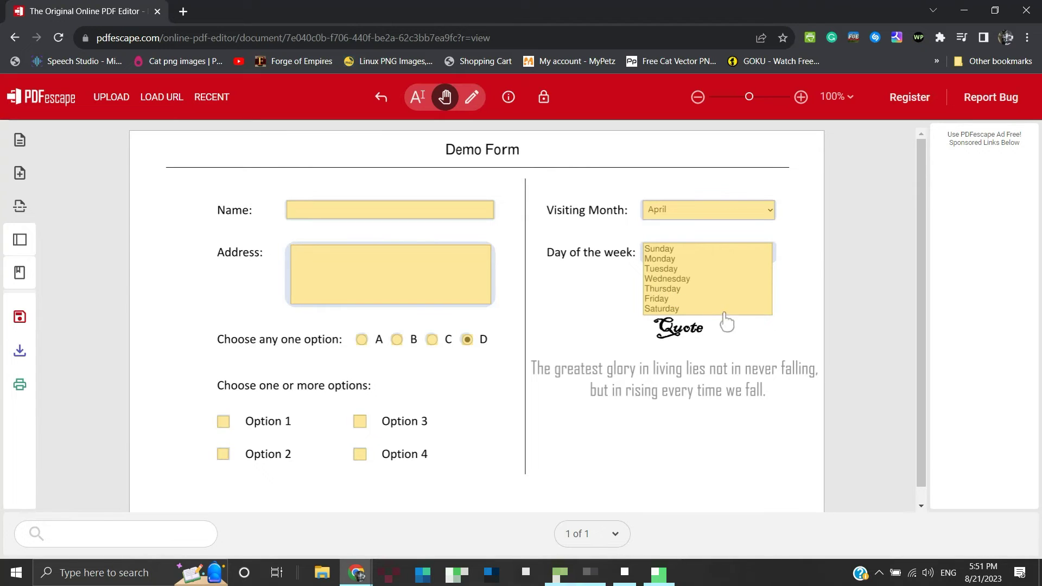
# Step: Pick Wednesday in the Day of the week list, then deselect it
pyautogui.moveTo(672, 259); pyautogui.dragTo(667, 283)
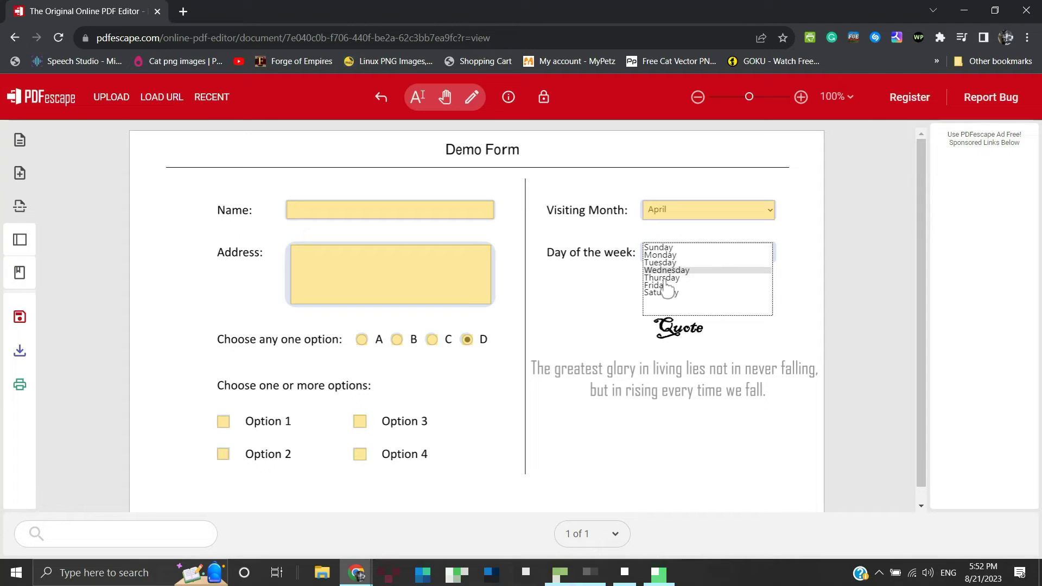
pyautogui.click(794, 274)
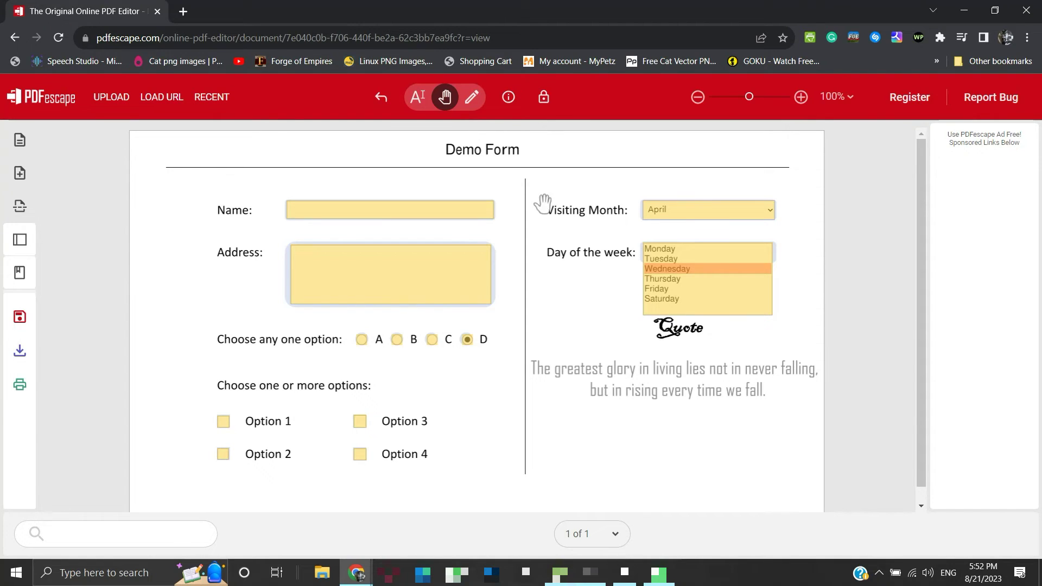
# Step: Move both quote lines lower in the right column
pyautogui.click(473, 98)
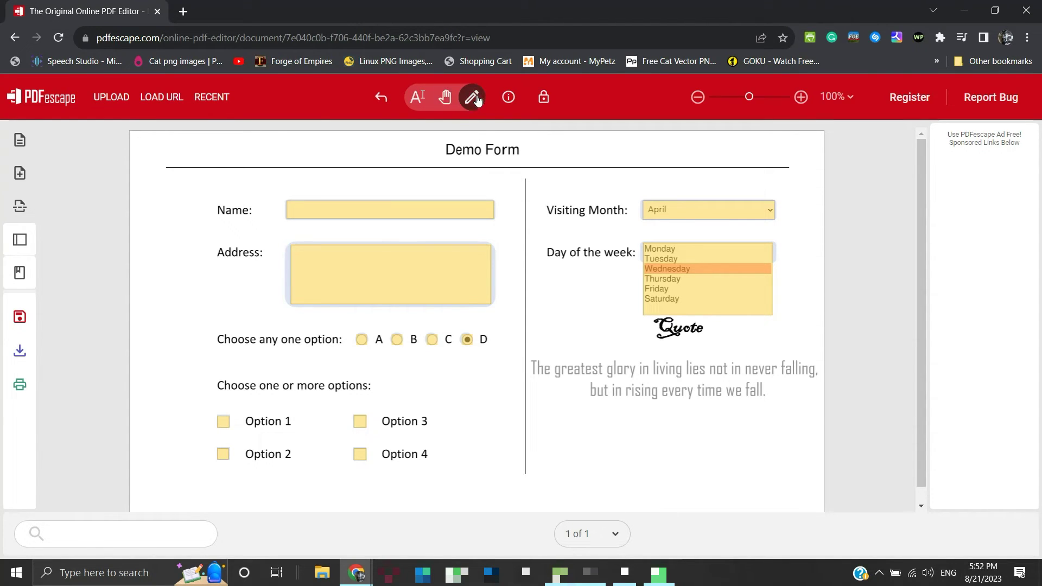
pyautogui.click(685, 388)
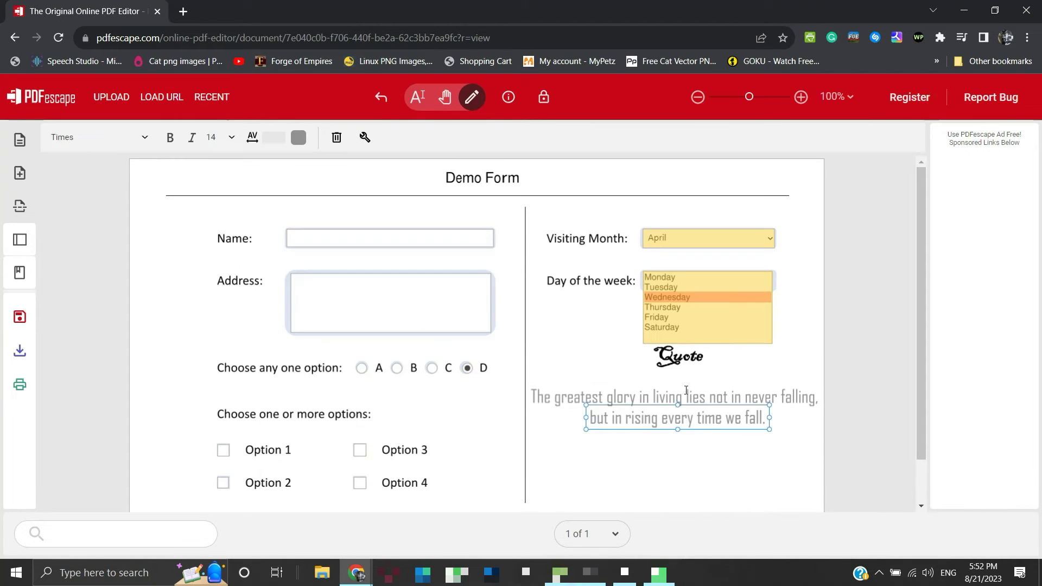
pyautogui.click(670, 419)
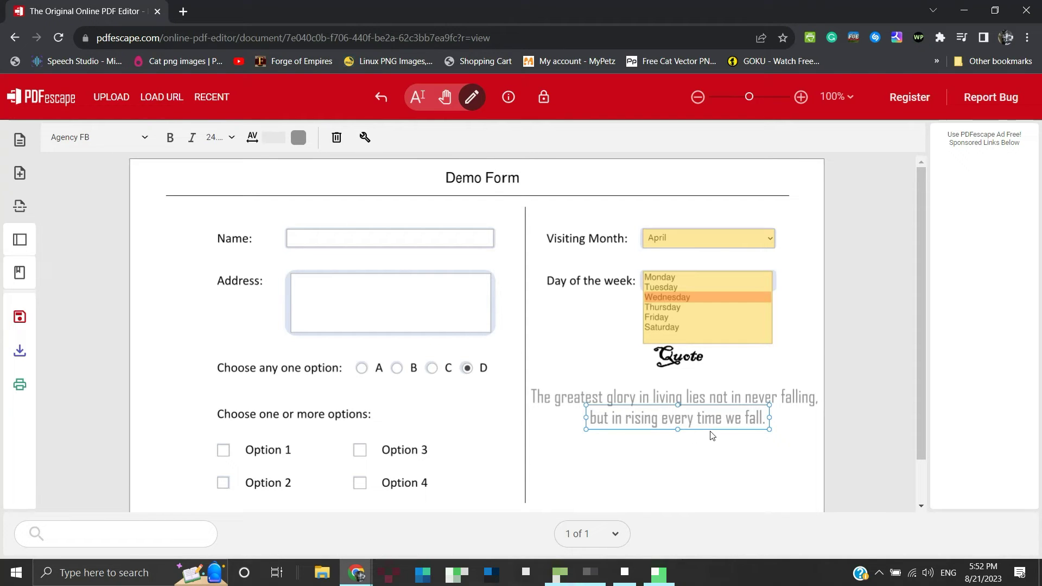
pyautogui.moveTo(712, 429); pyautogui.dragTo(711, 494)
pyautogui.click(717, 395)
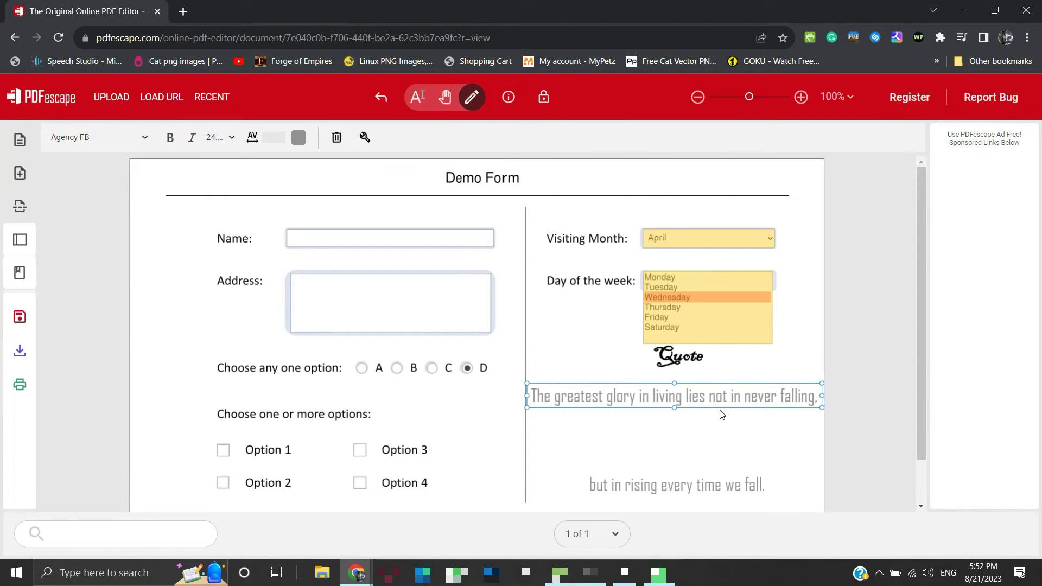
pyautogui.moveTo(720, 406); pyautogui.dragTo(718, 472)
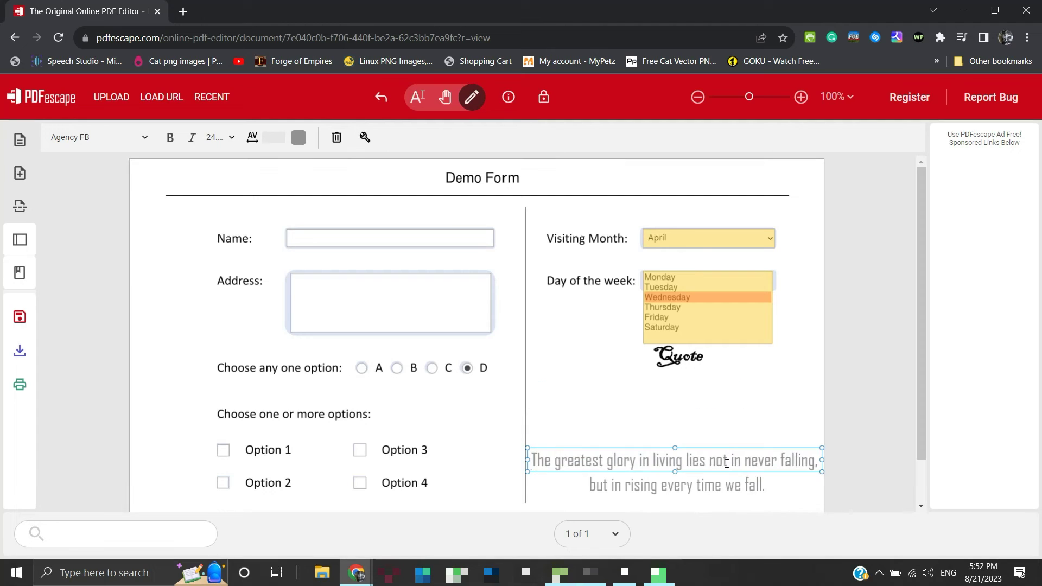
# Step: Move the Quote heading down above the quote and save the document
pyautogui.click(690, 355)
pyautogui.moveTo(692, 369); pyautogui.dragTo(692, 441)
pyautogui.scroll(-1, 737, 433)
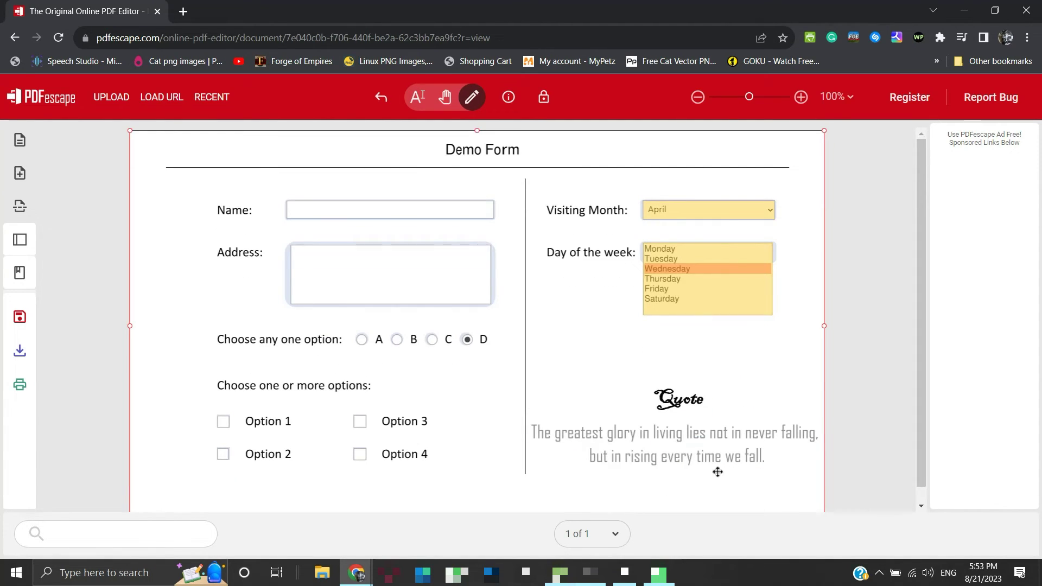
pyautogui.click(26, 316)
# Step: Preview the form's fillable view, then reopen the 'Choose any one option:' label for text editing
pyautogui.click(445, 97)
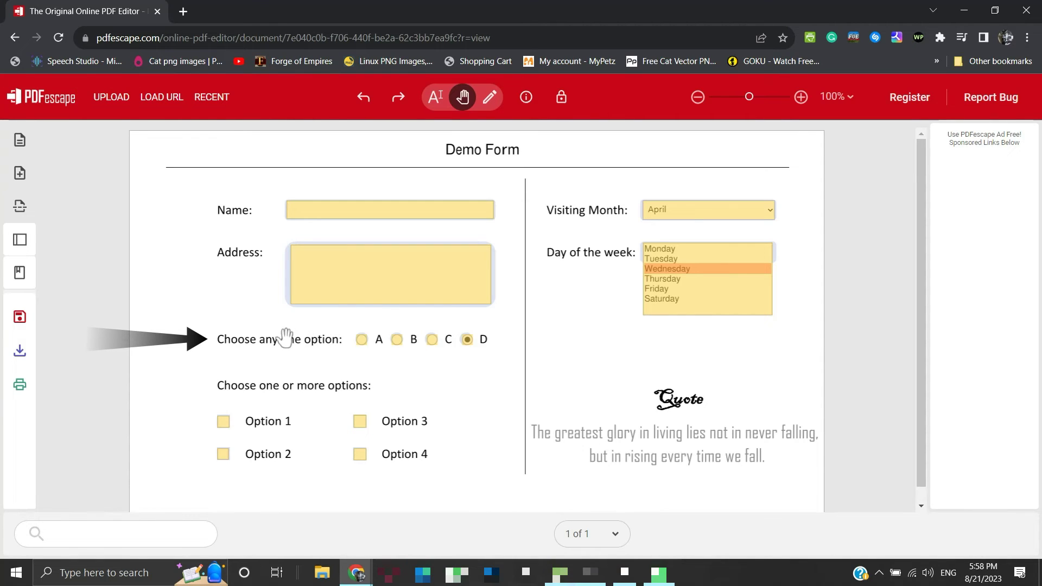
pyautogui.click(487, 98)
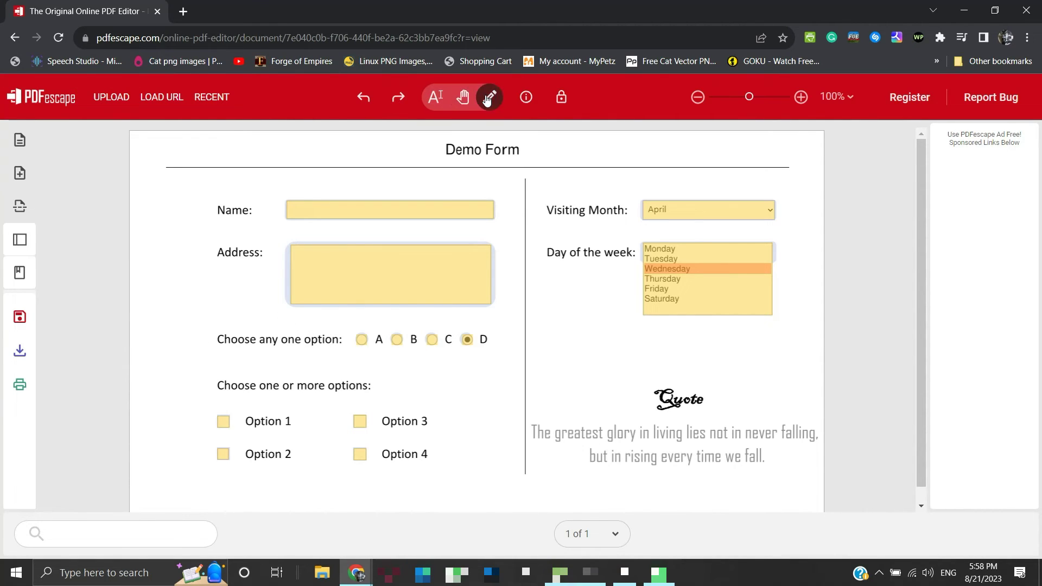
pyautogui.click(270, 342)
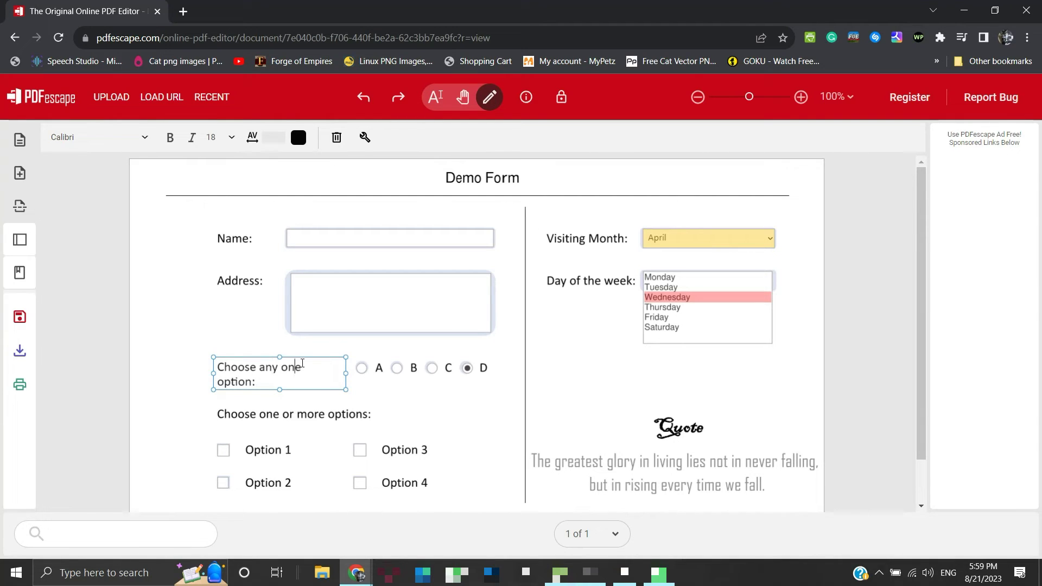
# Step: Change the first label to read 'Choose any 1 option:'
pyautogui.press('BackSpace')
pyautogui.press('BackSpace')
pyautogui.press('BackSpace')
pyautogui.write('1')
pyautogui.click(264, 348)
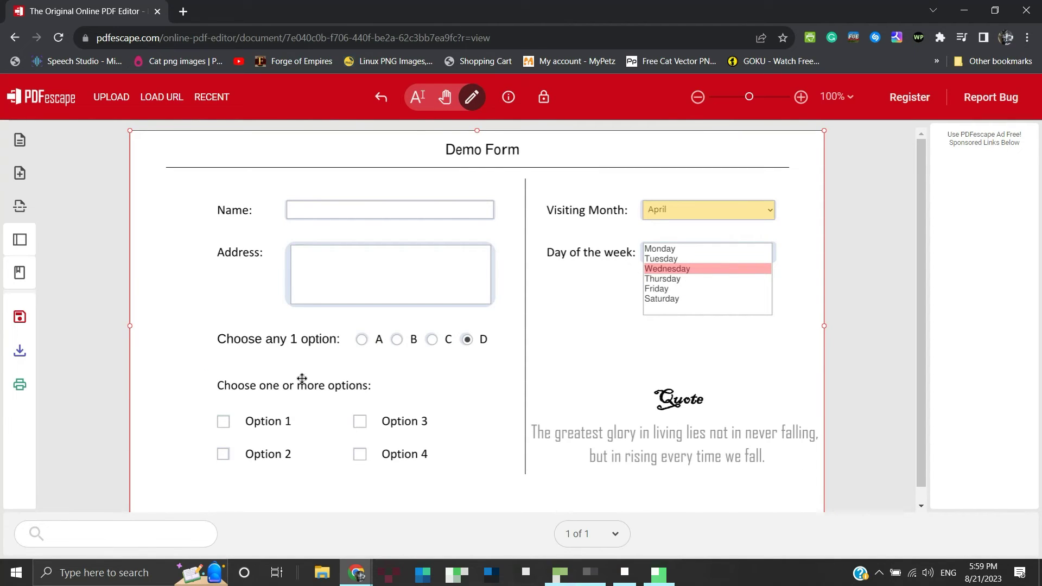
pyautogui.press('Escape')
# Step: Change the second label to read 'Choose 1 or more options:' and select it
pyautogui.click(280, 385)
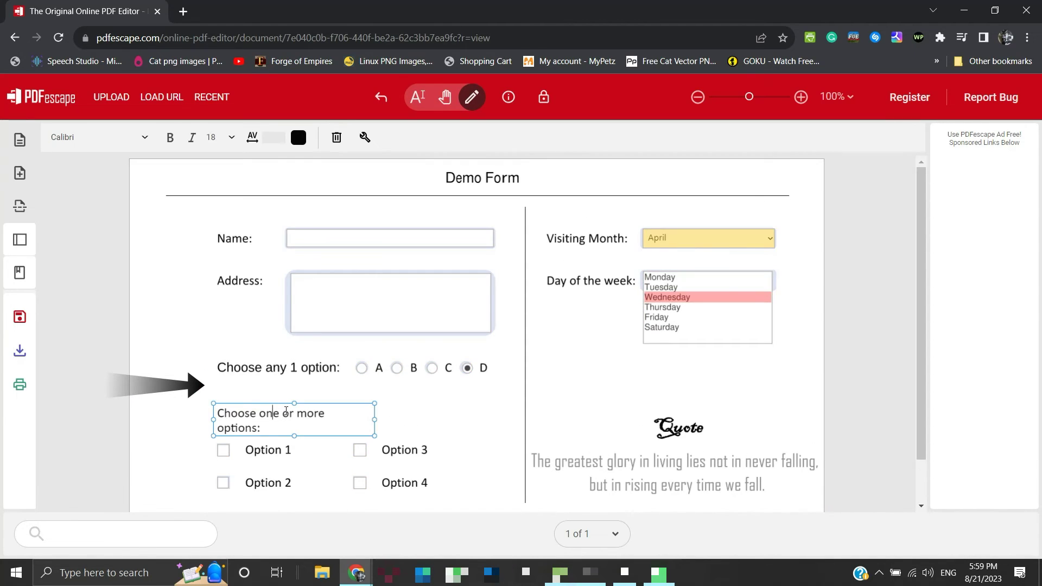
pyautogui.press('BackSpace')
pyautogui.press('BackSpace')
pyautogui.press('BackSpace')
pyautogui.write('1')
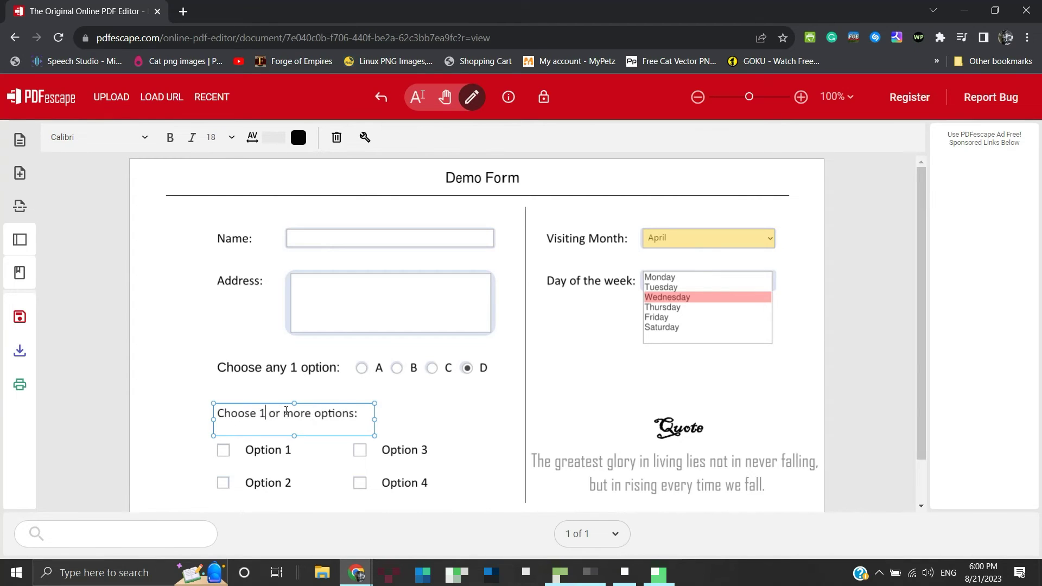
pyautogui.click(400, 393)
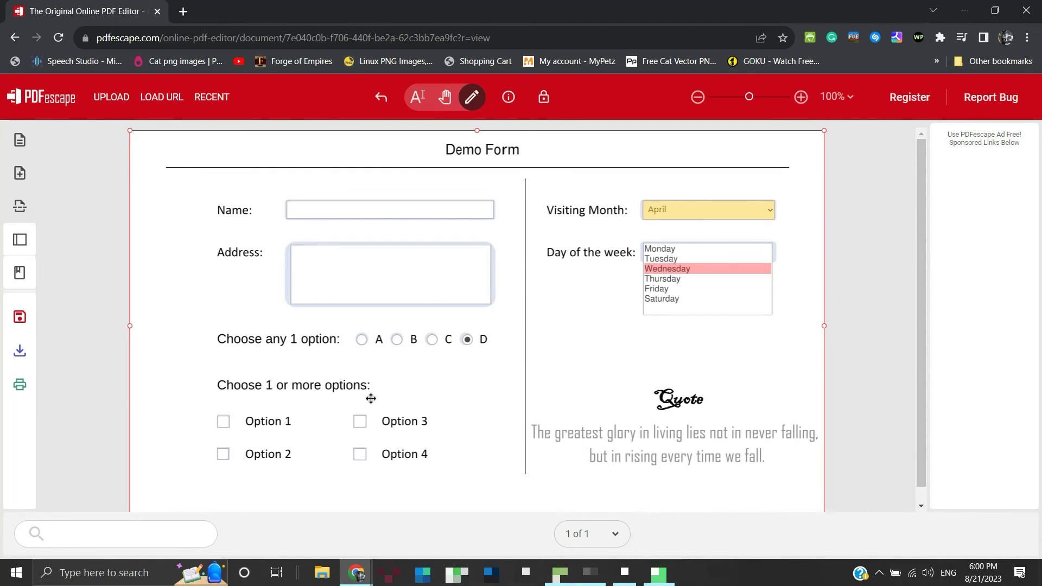
pyautogui.click(329, 386)
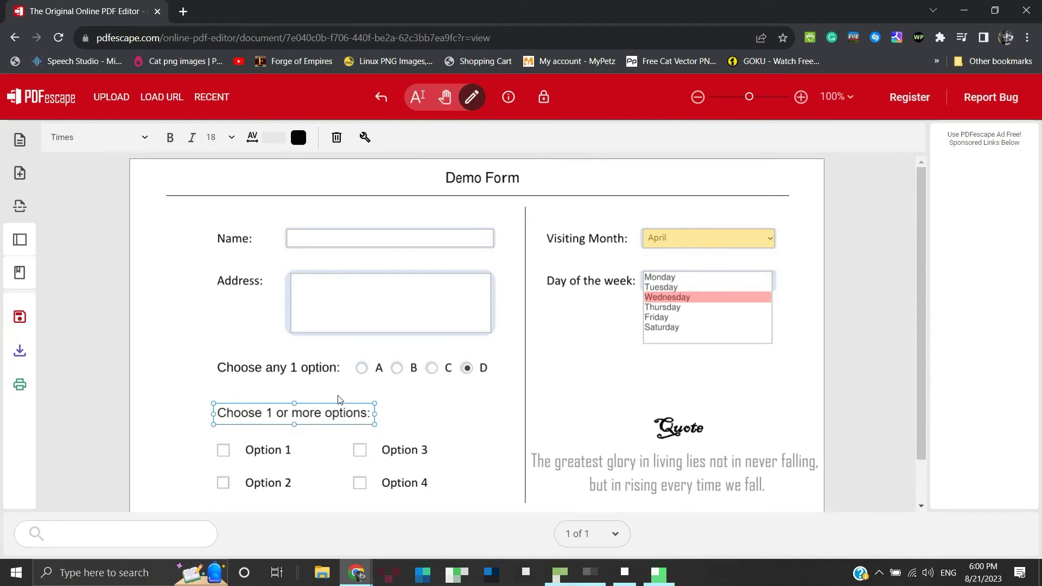
pyautogui.click(144, 137)
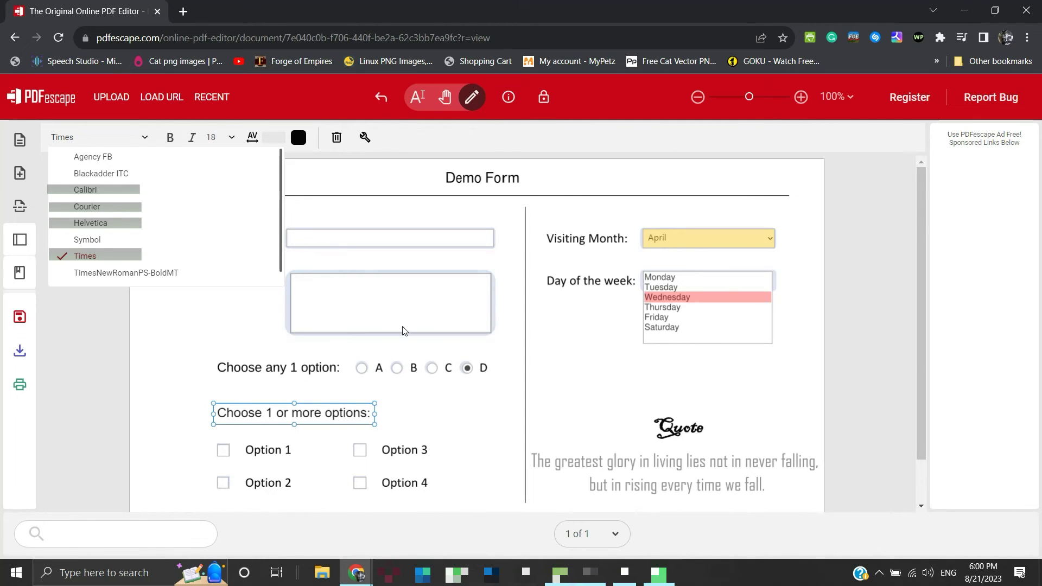
pyautogui.click(418, 419)
pyautogui.scroll(-1, 418, 420)
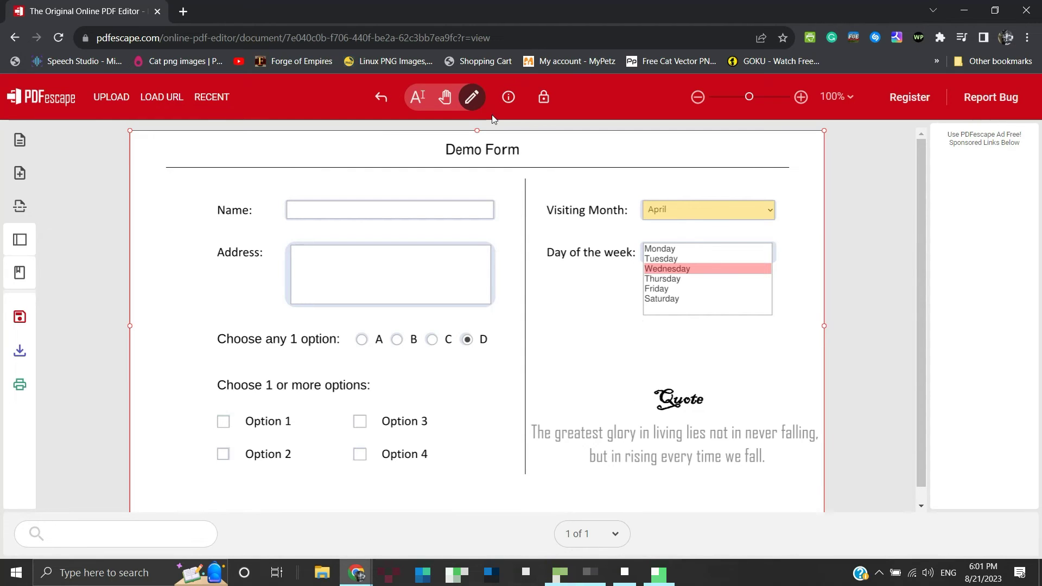
pyautogui.click(445, 97)
pyautogui.click(470, 98)
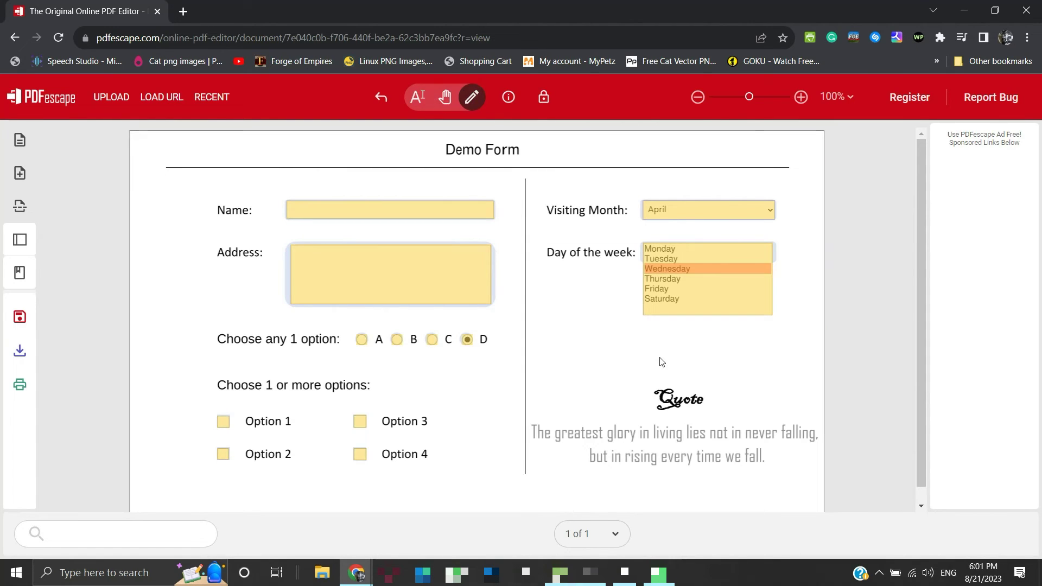
pyautogui.click(677, 402)
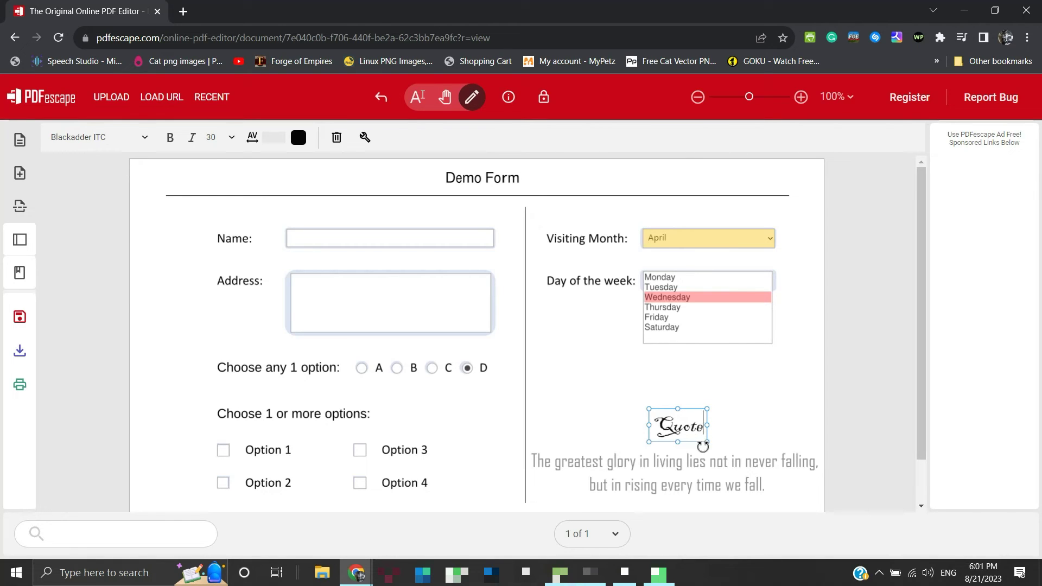
pyautogui.click(730, 432)
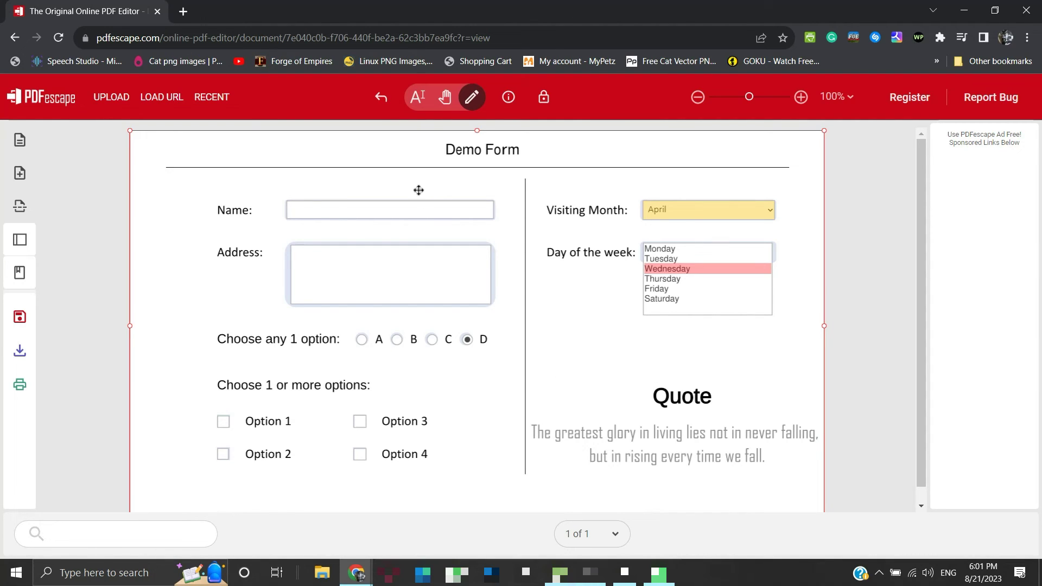
pyautogui.click(378, 109)
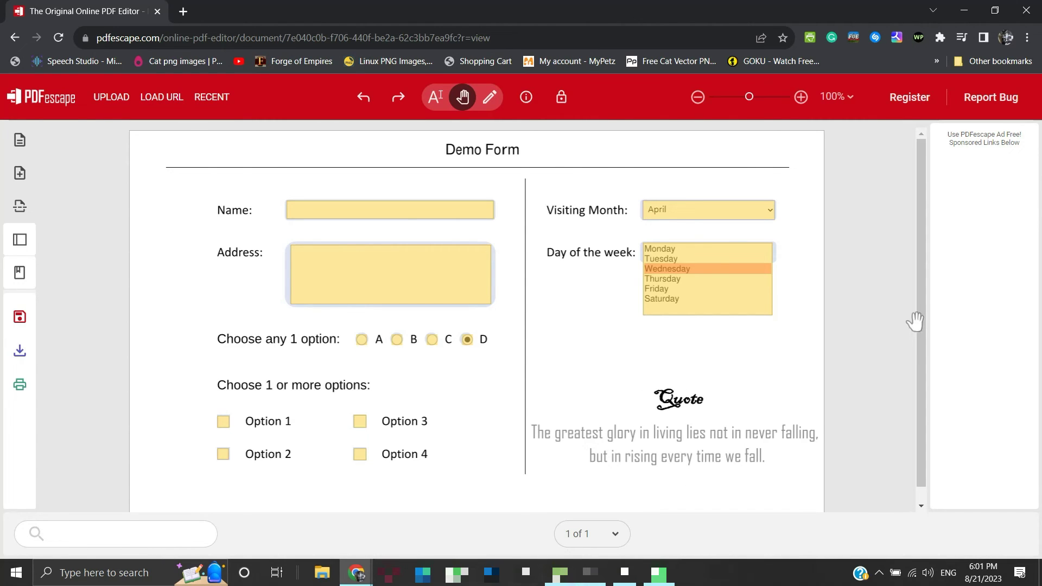
pyautogui.scroll(-1, 916, 323)
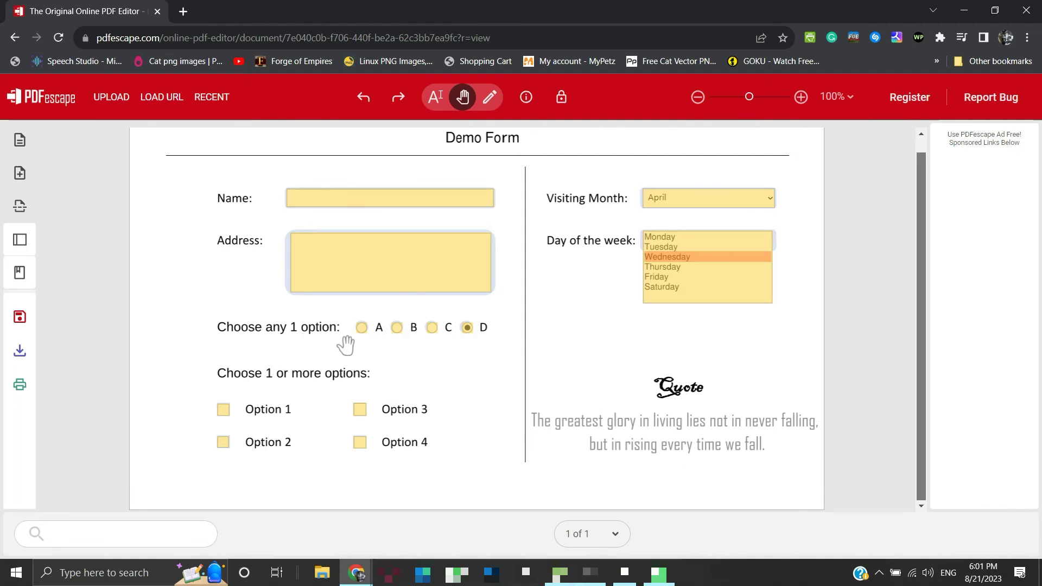
# Step: Add a text box below the quote reading '-- Nelson Mandela'
pyautogui.click(19, 139)
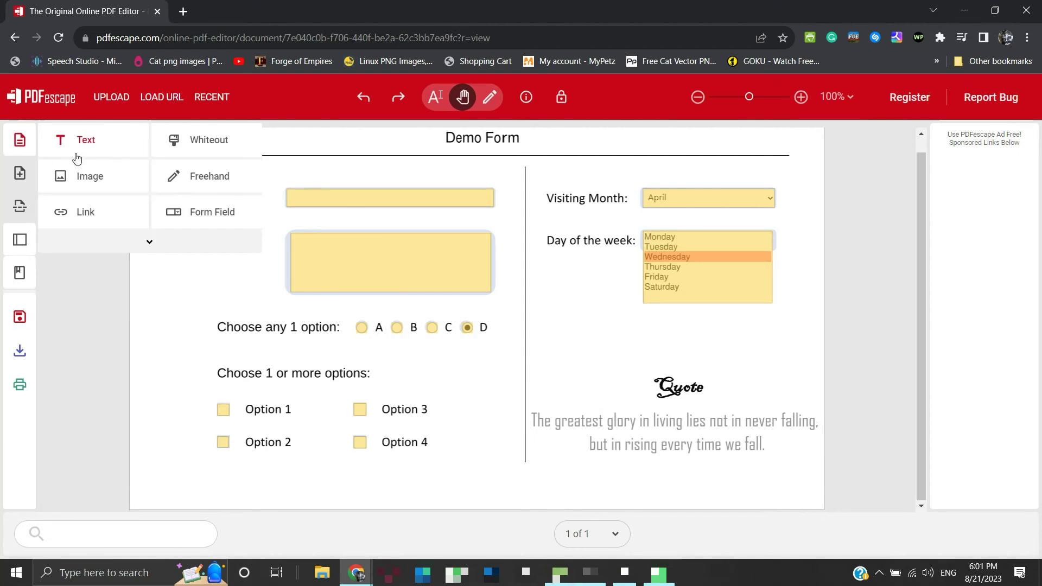
pyautogui.click(95, 147)
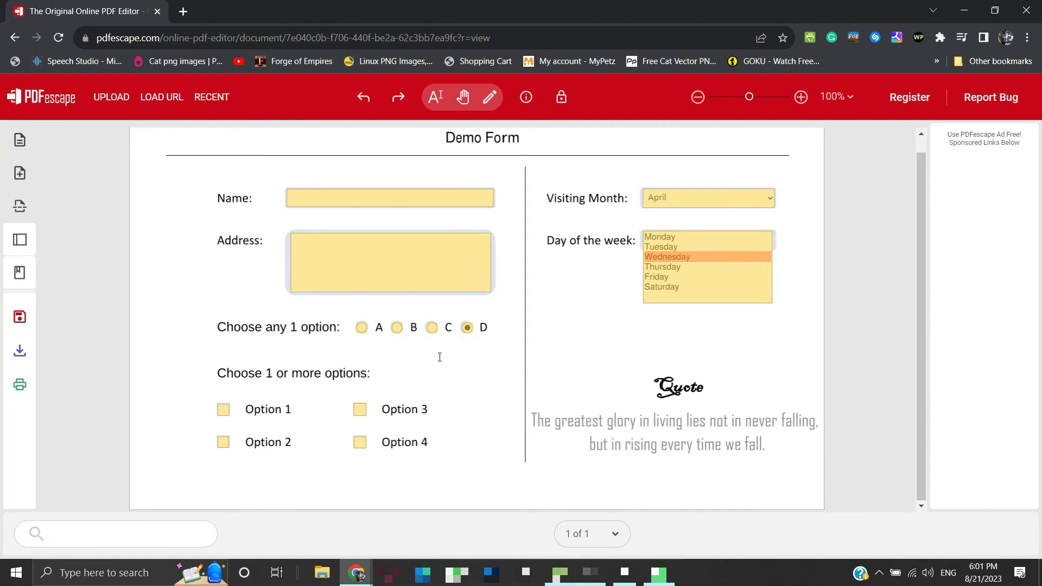
pyautogui.click(700, 473)
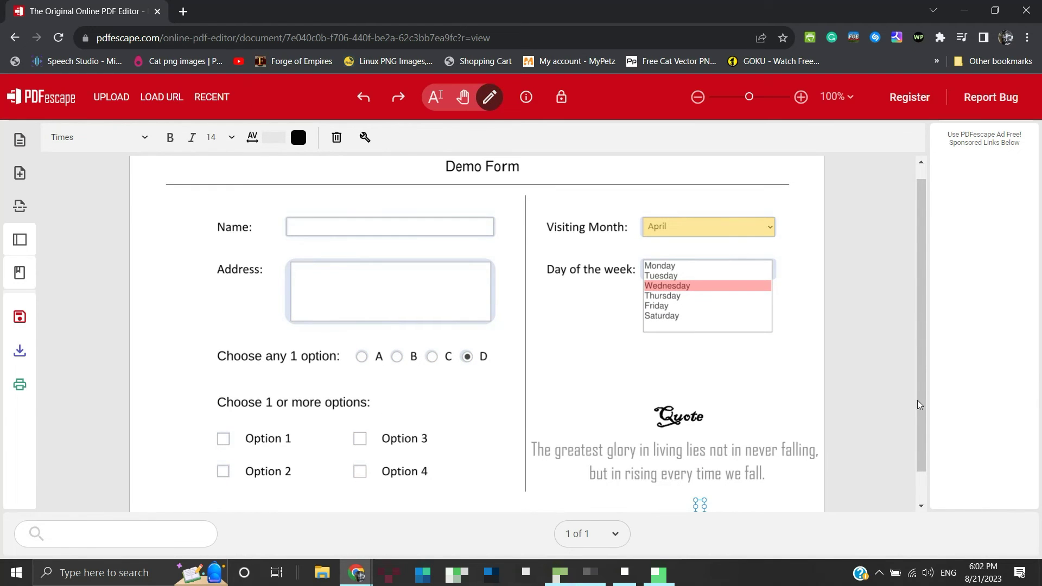
pyautogui.moveTo(922, 401); pyautogui.dragTo(765, 509)
pyautogui.click(703, 479)
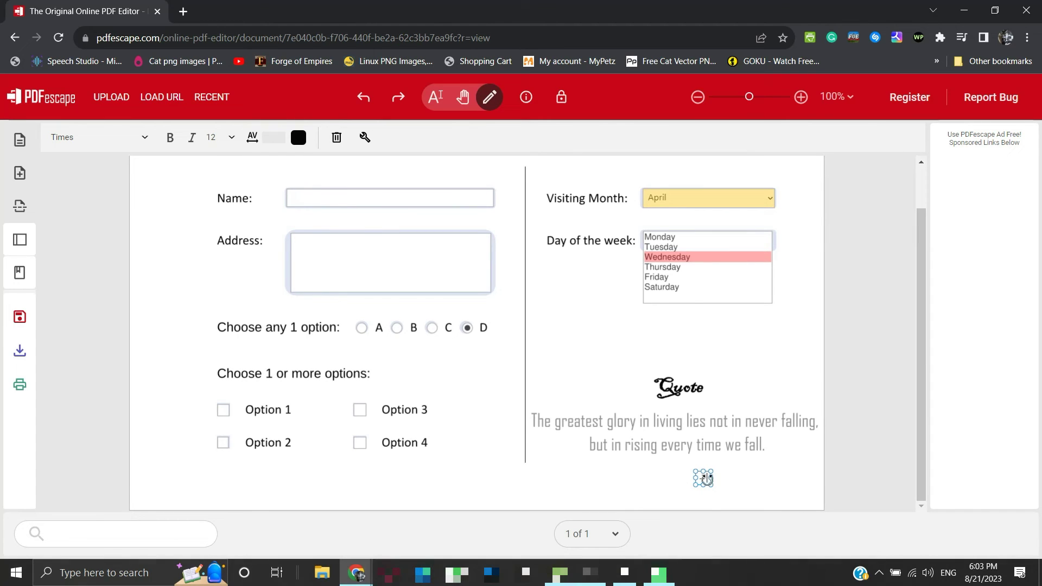
pyautogui.write('-- Nelson Mandela')
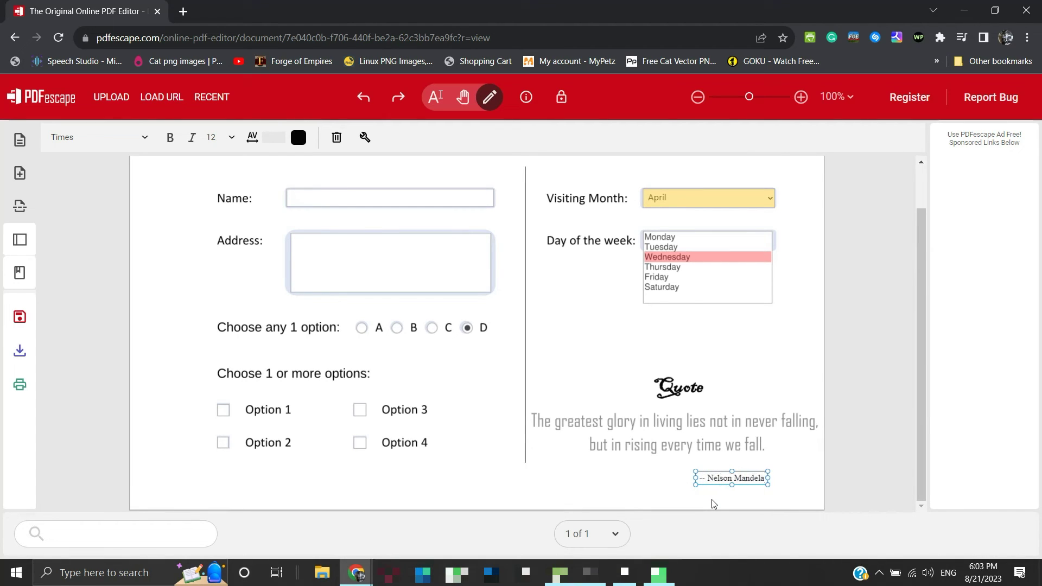
# Step: Set the attribution text to Courier font at size 16
pyautogui.hotkey('ctrl', 'a')
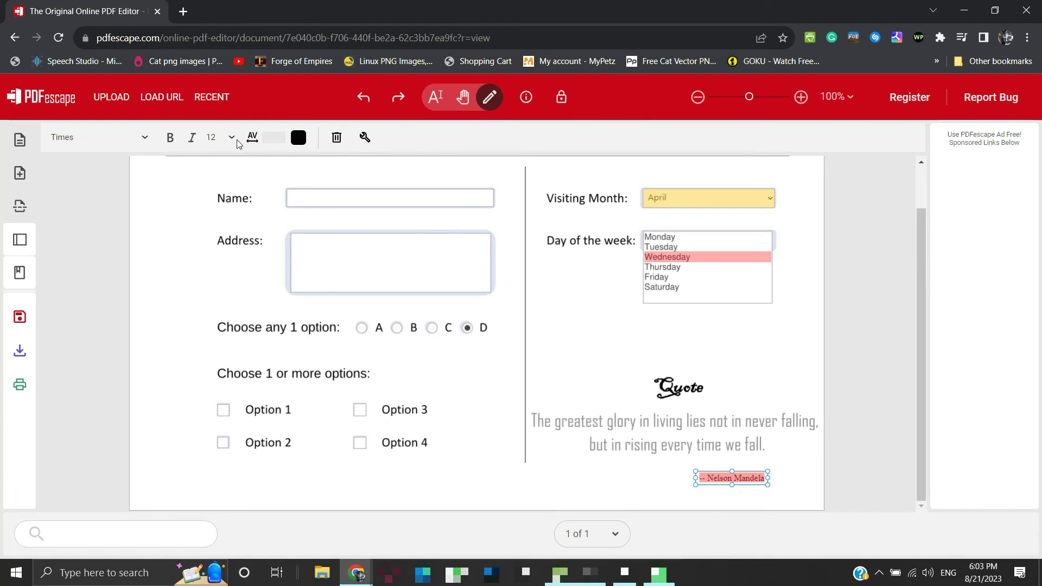
pyautogui.click(232, 137)
pyautogui.click(234, 256)
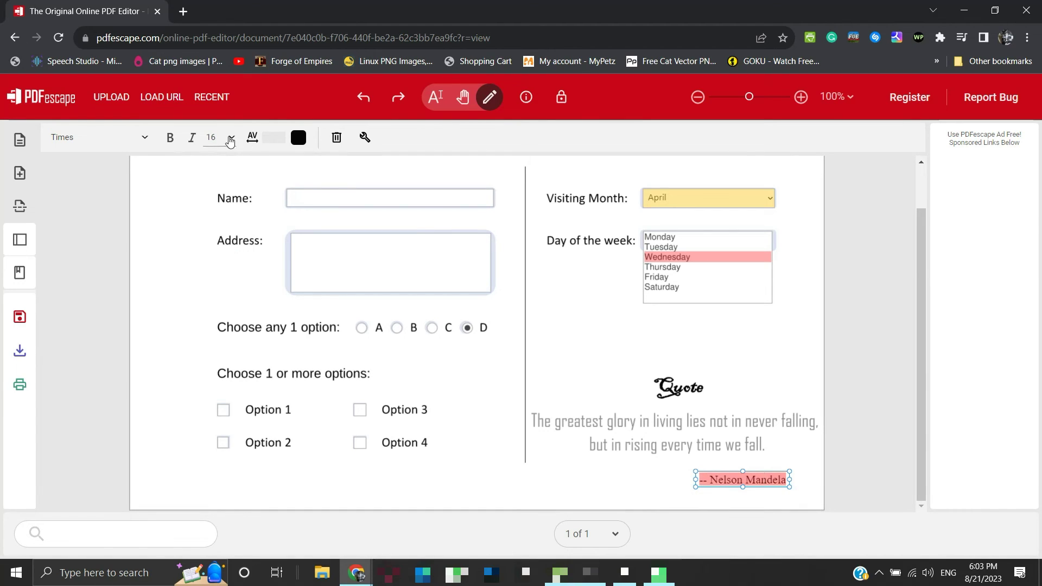
pyautogui.click(231, 138)
pyautogui.click(235, 272)
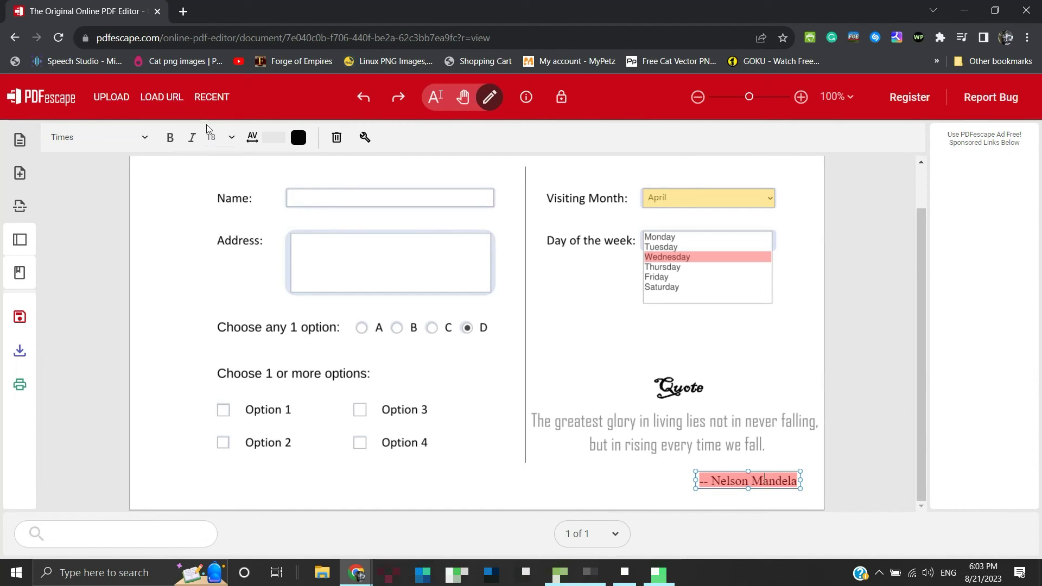
pyautogui.click(145, 140)
pyautogui.click(122, 207)
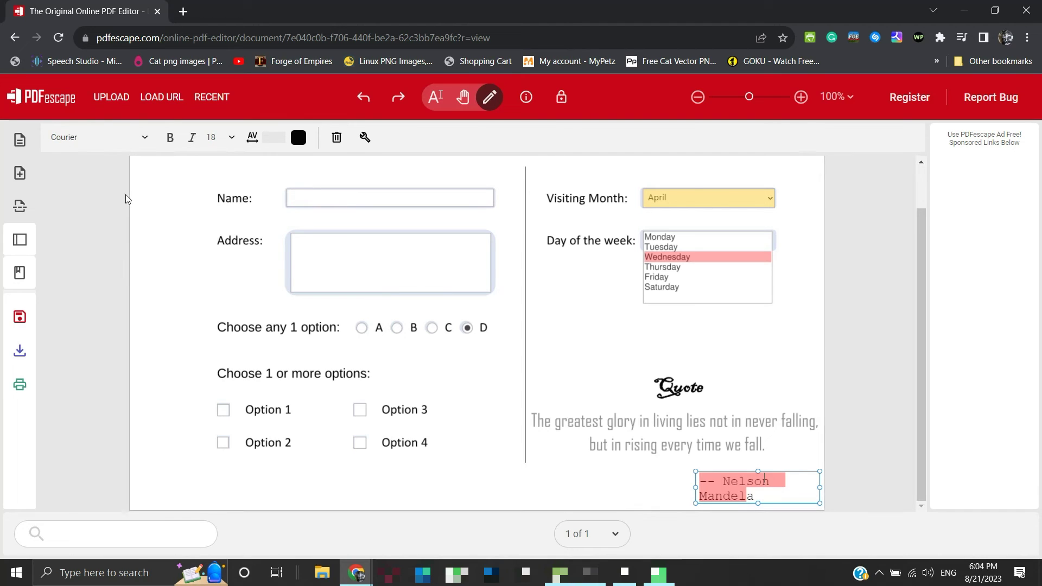
pyautogui.click(232, 138)
pyautogui.click(234, 256)
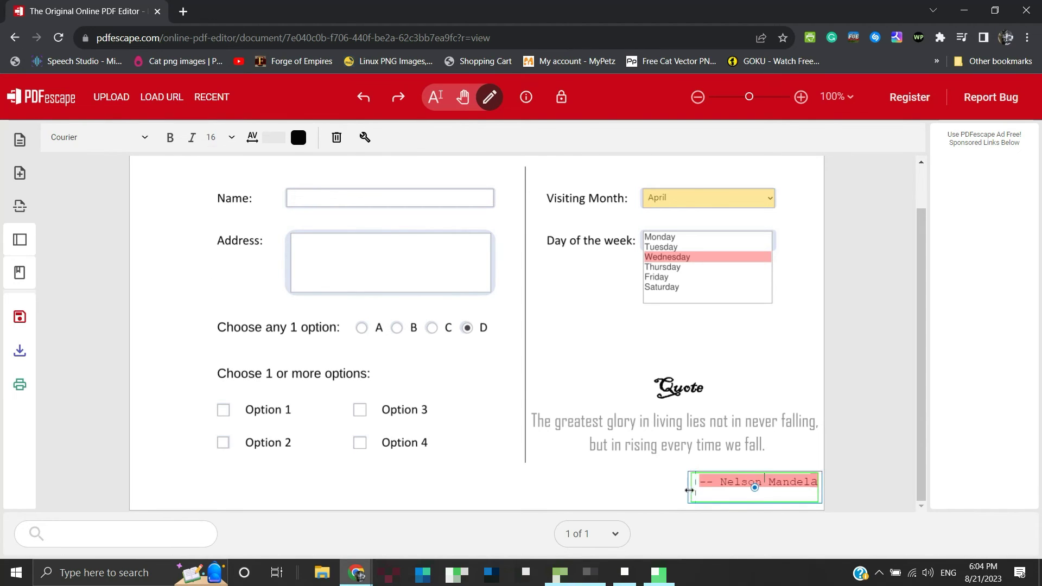
# Step: Move the attribution box up so it sits just below the quote
pyautogui.click(748, 470)
pyautogui.moveTo(741, 471); pyautogui.dragTo(740, 460)
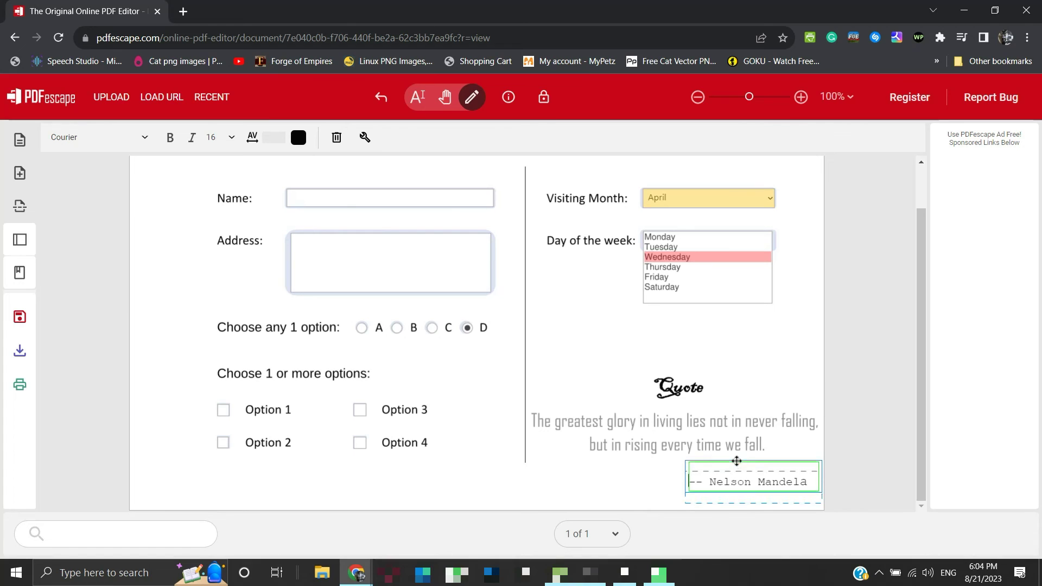
pyautogui.click(817, 433)
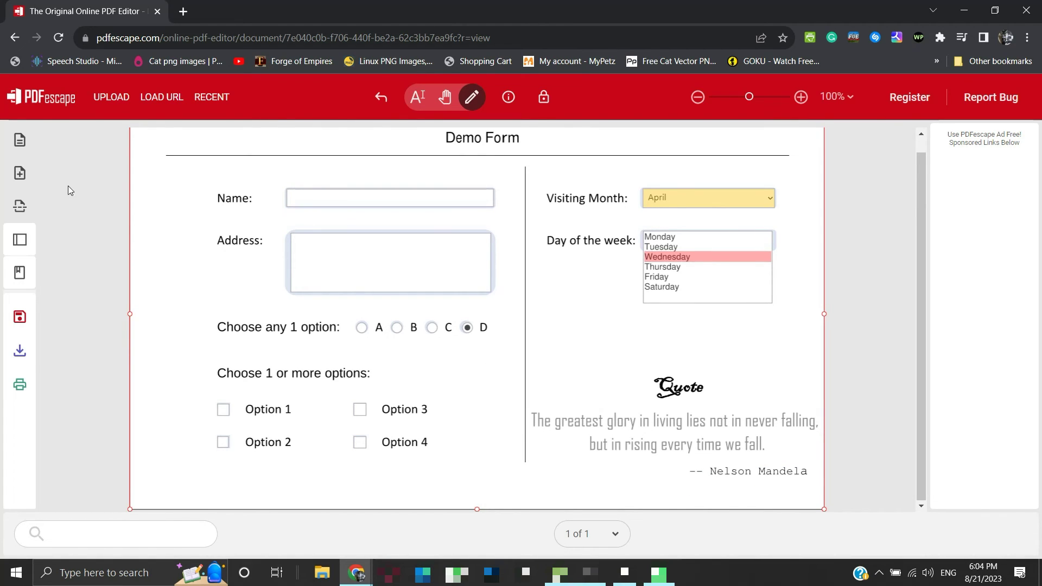
# Step: Draw a Reset button form field below the Day of the week list
pyautogui.click(20, 141)
pyautogui.click(202, 220)
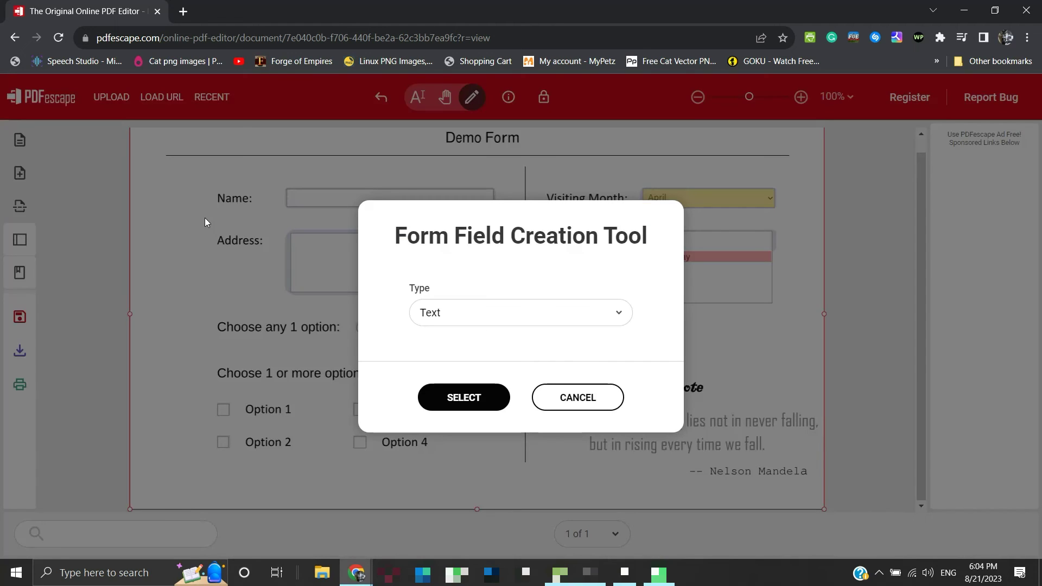
pyautogui.click(451, 326)
pyautogui.scroll(-1, 453, 429)
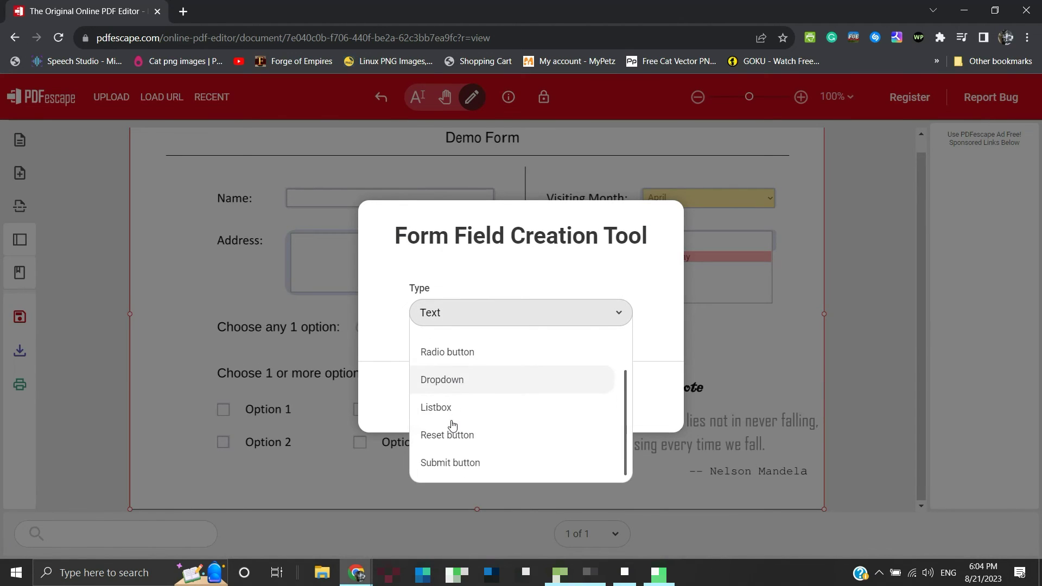
pyautogui.click(451, 435)
pyautogui.click(462, 399)
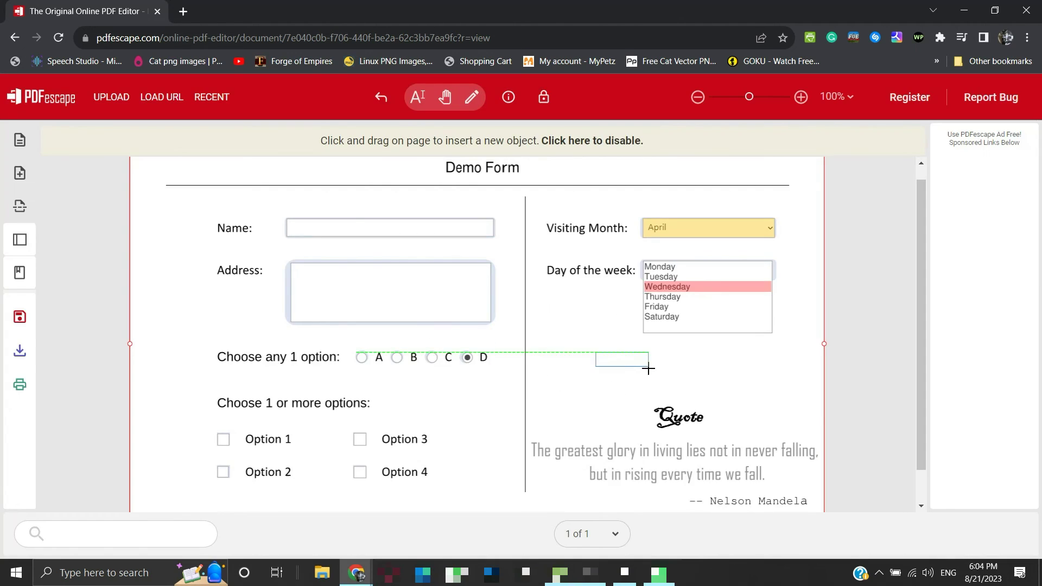
pyautogui.moveTo(656, 361); pyautogui.dragTo(709, 374)
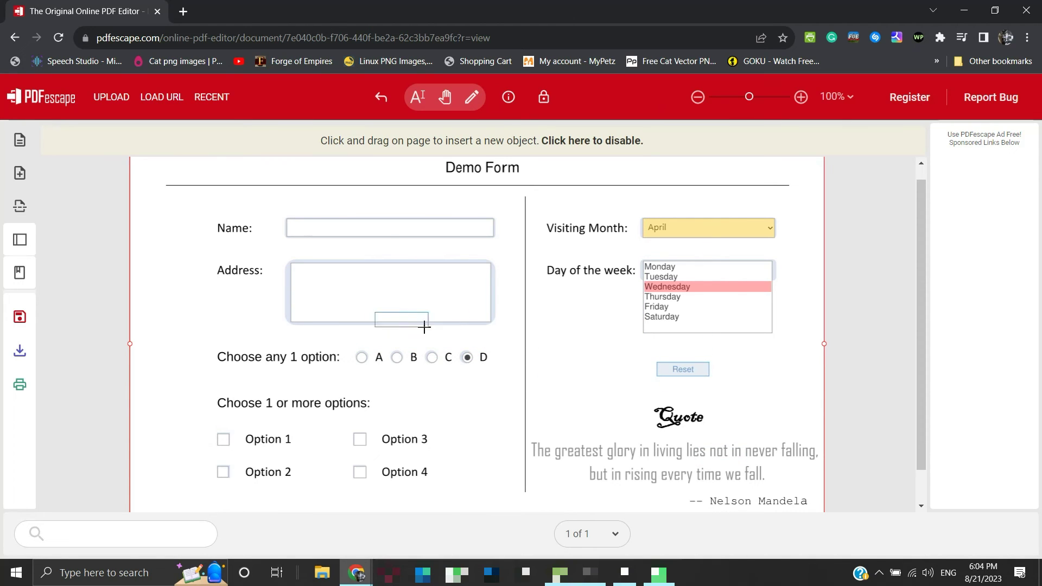
# Step: Confirm the Reset button's field properties and return to the fillable form view
pyautogui.click(471, 97)
pyautogui.click(682, 369)
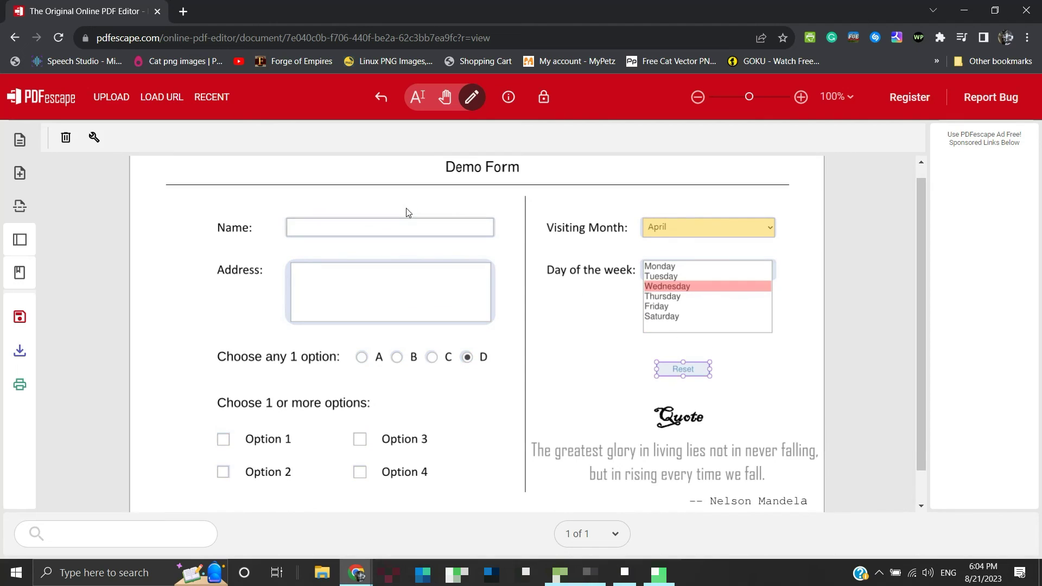
pyautogui.click(95, 139)
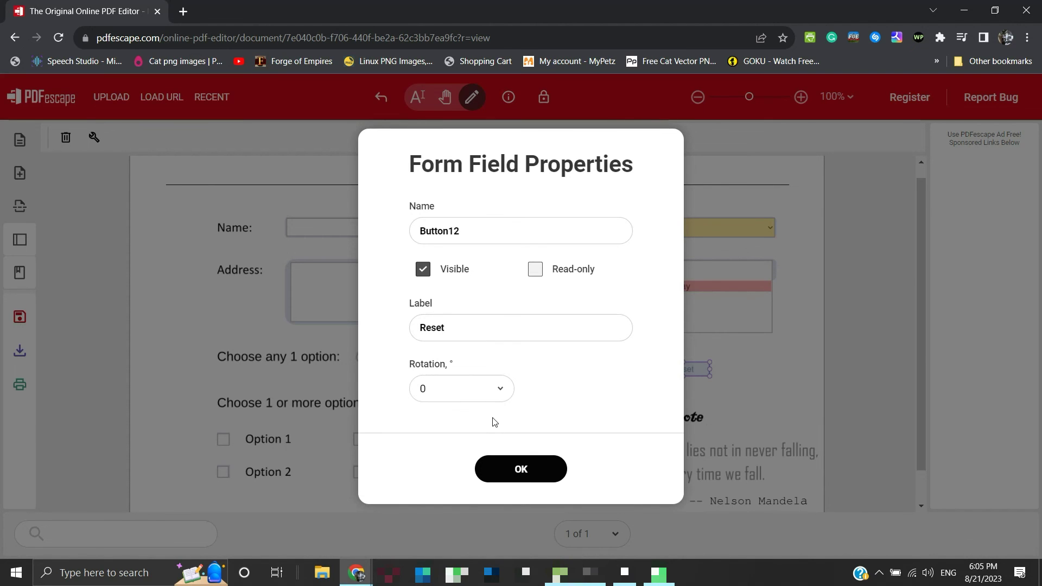
pyautogui.click(518, 469)
pyautogui.click(445, 97)
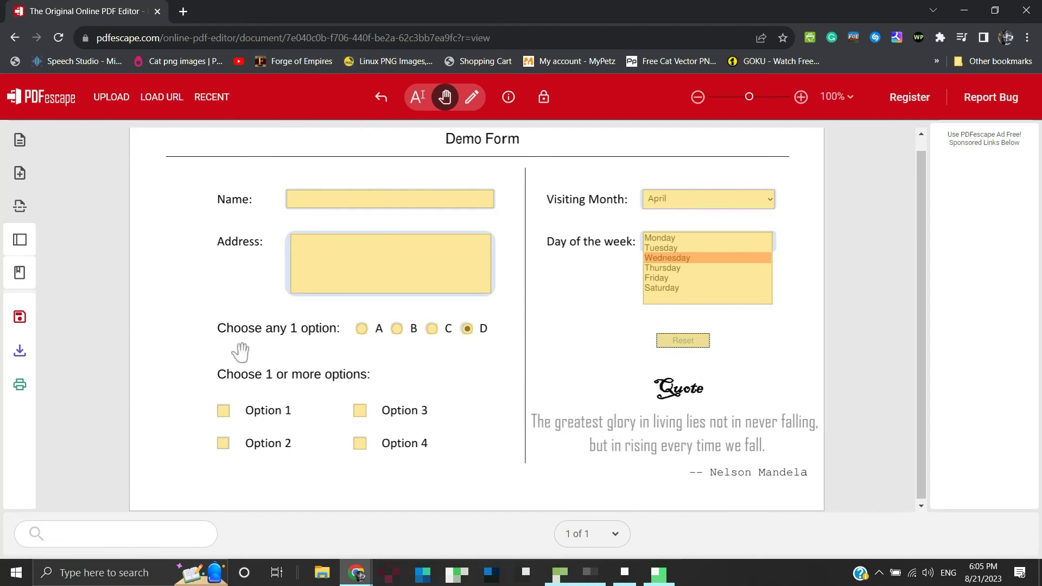
# Step: Save the form, download it as demoform.pdf, and open it in Chrome
pyautogui.click(22, 320)
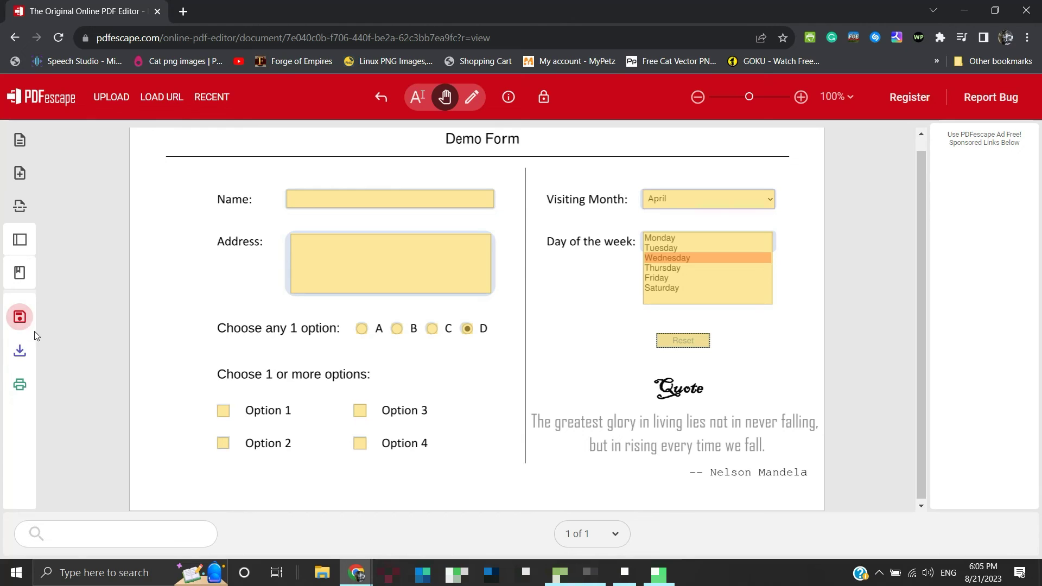
pyautogui.click(19, 357)
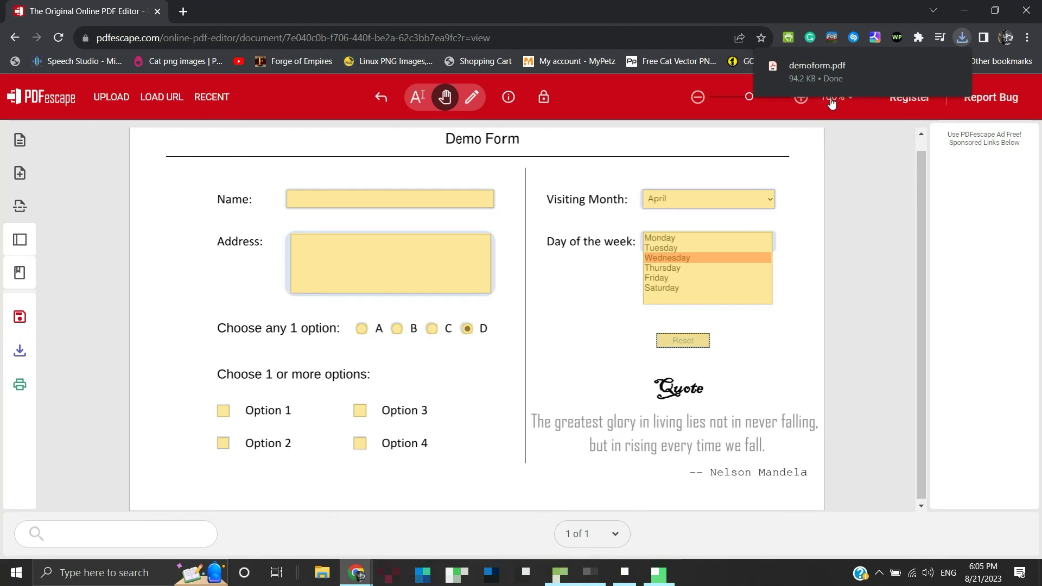
pyautogui.click(831, 79)
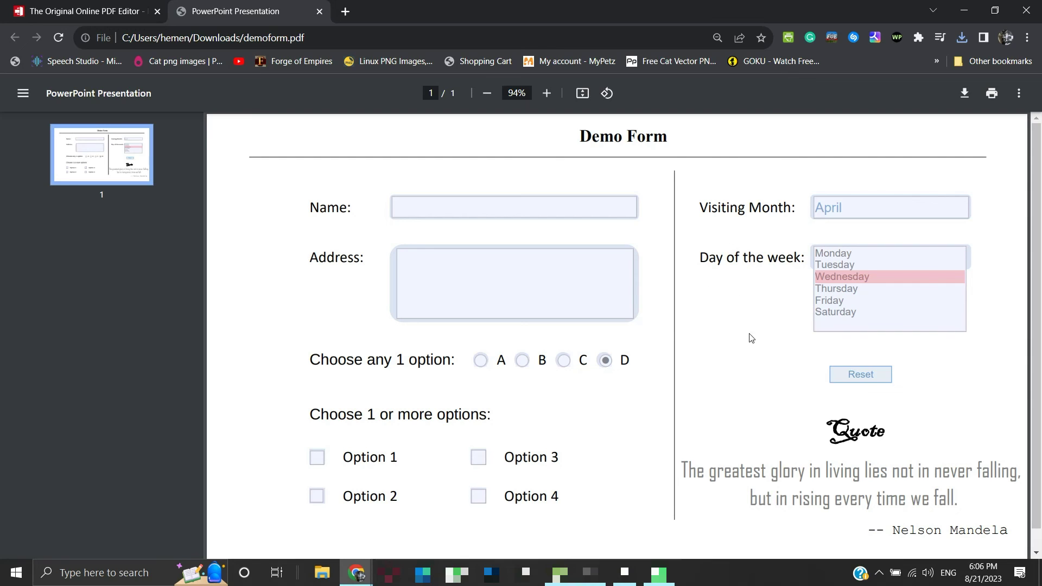
# Step: Test the Reset button to clear the form's preset choices
pyautogui.scroll(-1, 748, 338)
pyautogui.scroll(1, 749, 338)
pyautogui.click(848, 374)
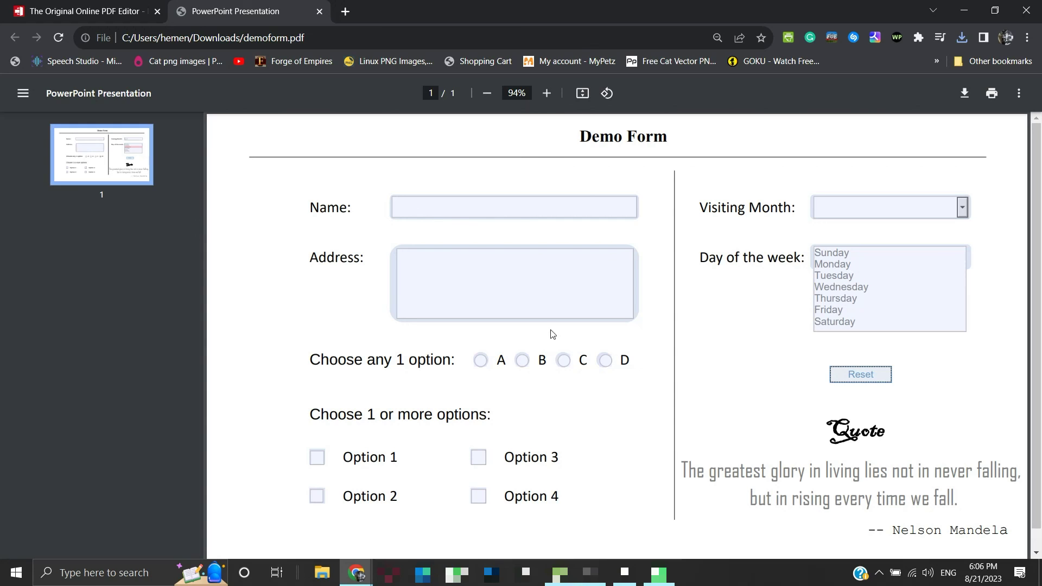
# Step: Locate demoform.pdf in its Downloads folder and open it in PDFgear
pyautogui.click(962, 37)
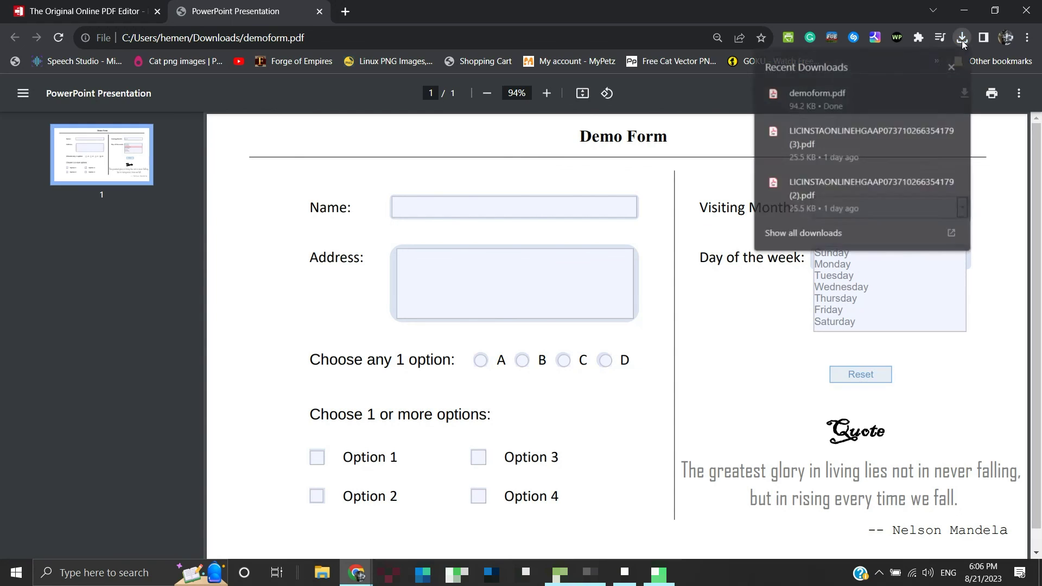
pyautogui.rightClick(849, 99)
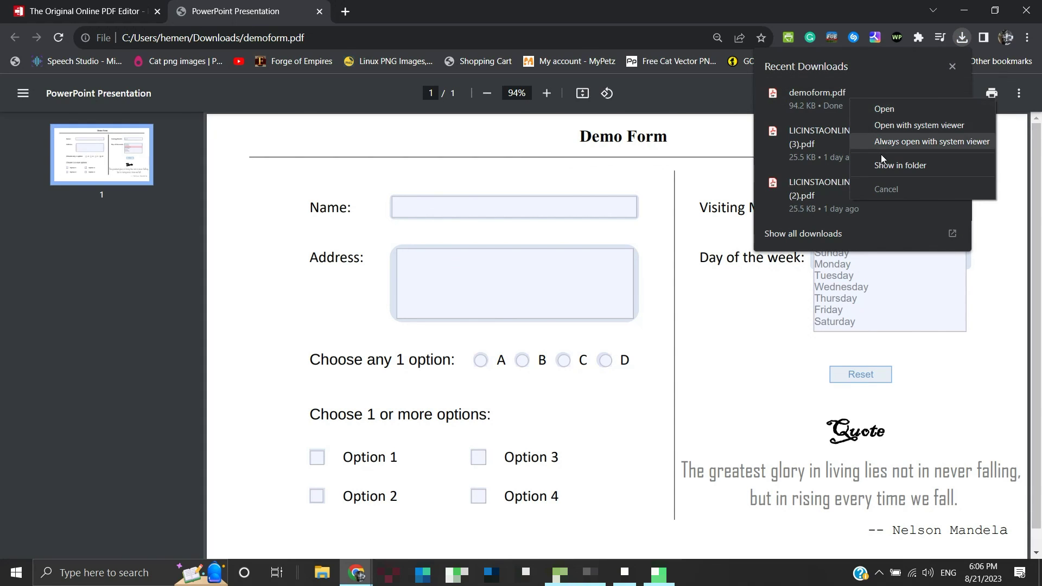
pyautogui.click(900, 165)
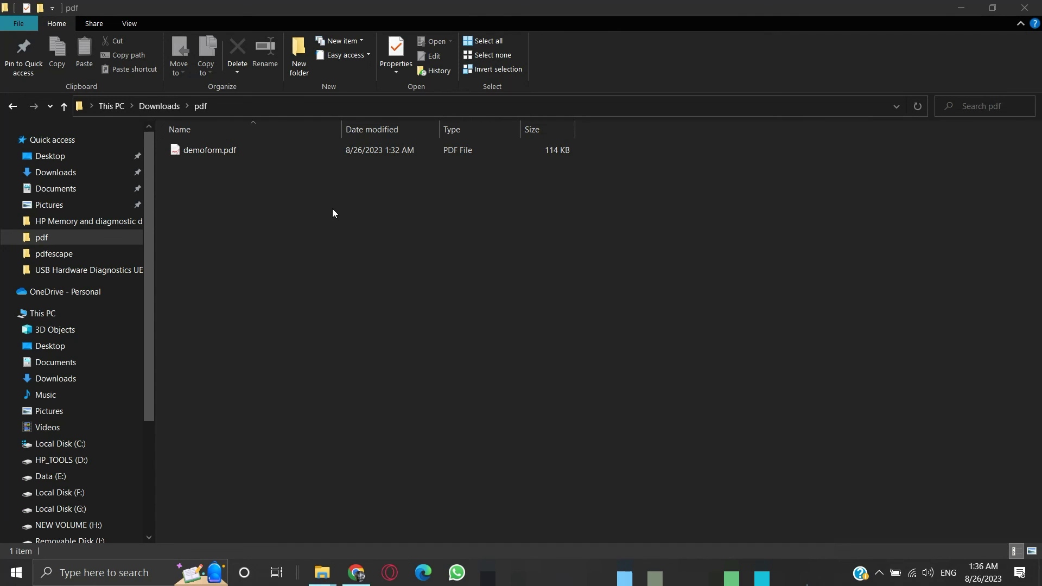
pyautogui.click(304, 155)
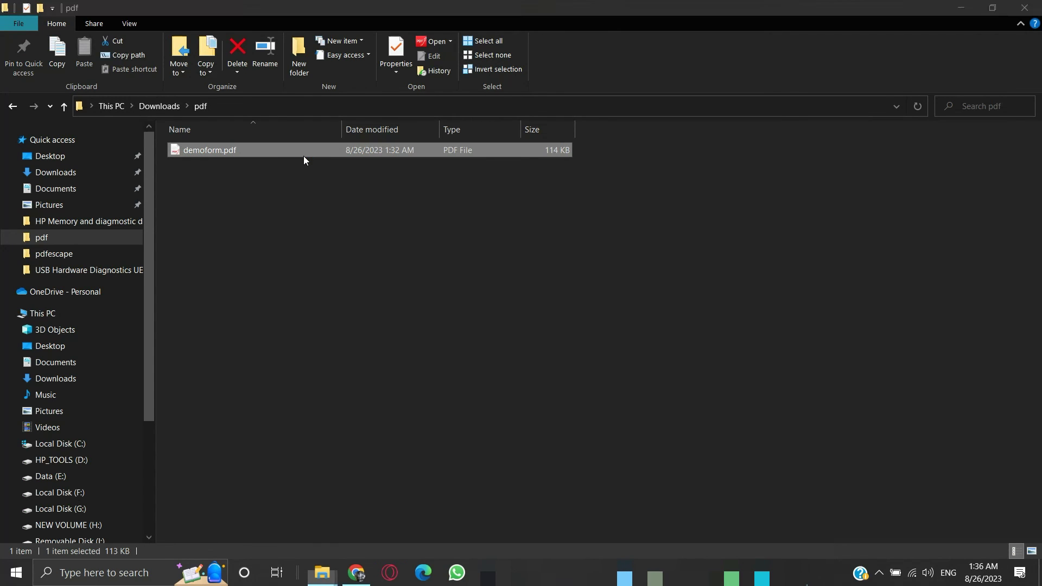
pyautogui.doubleClick(304, 155)
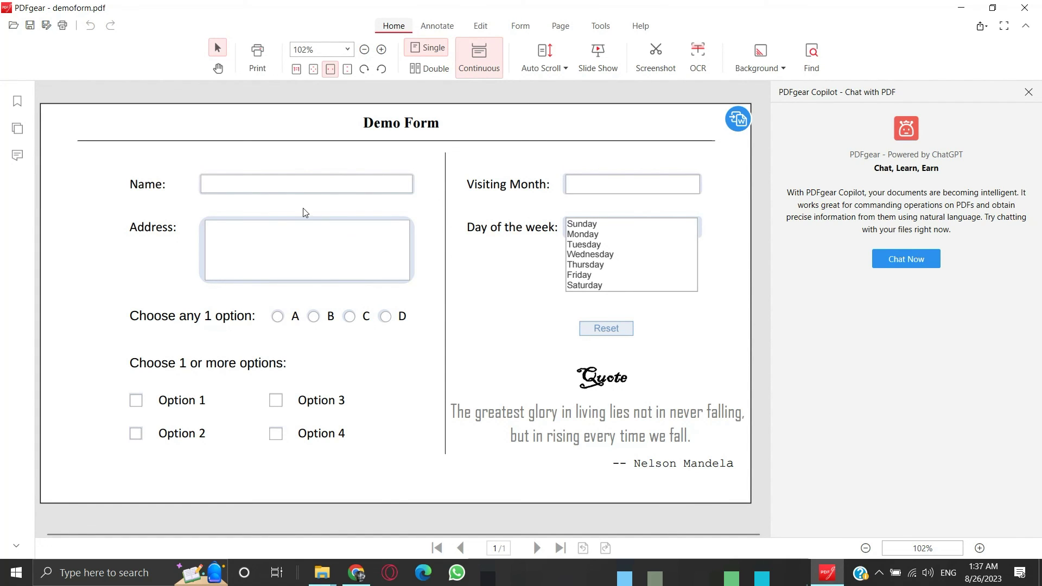
# Step: Fill in Name and 'Address Line 1', choose B, Options 1 and 4, June and Thursday
pyautogui.click(275, 184)
pyautogui.write('Name')
pyautogui.click(247, 224)
pyautogui.write('Address Line 1')
pyautogui.click(315, 318)
pyautogui.click(136, 401)
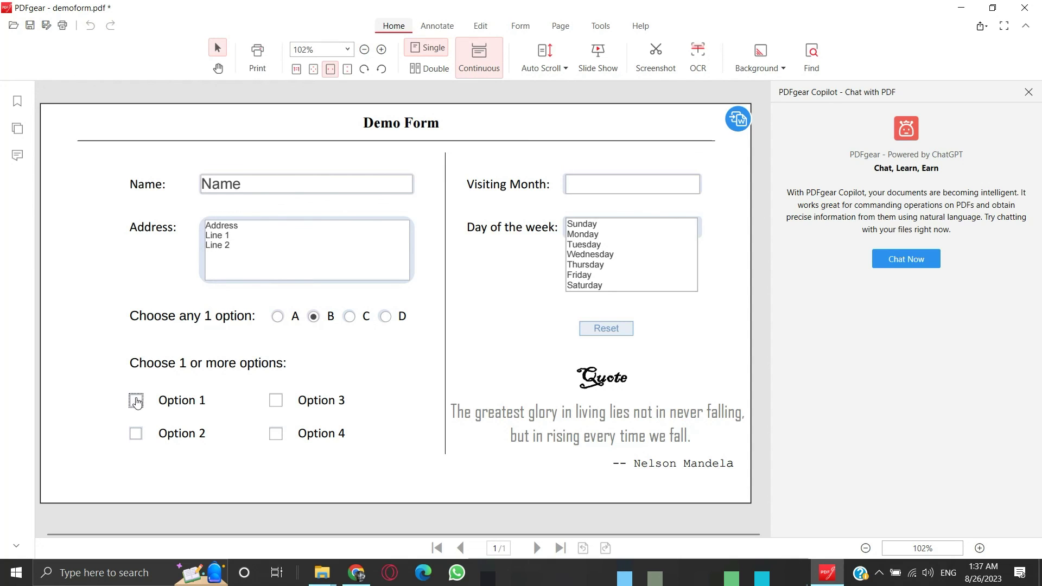
pyautogui.click(276, 434)
pyautogui.click(642, 181)
pyautogui.click(643, 246)
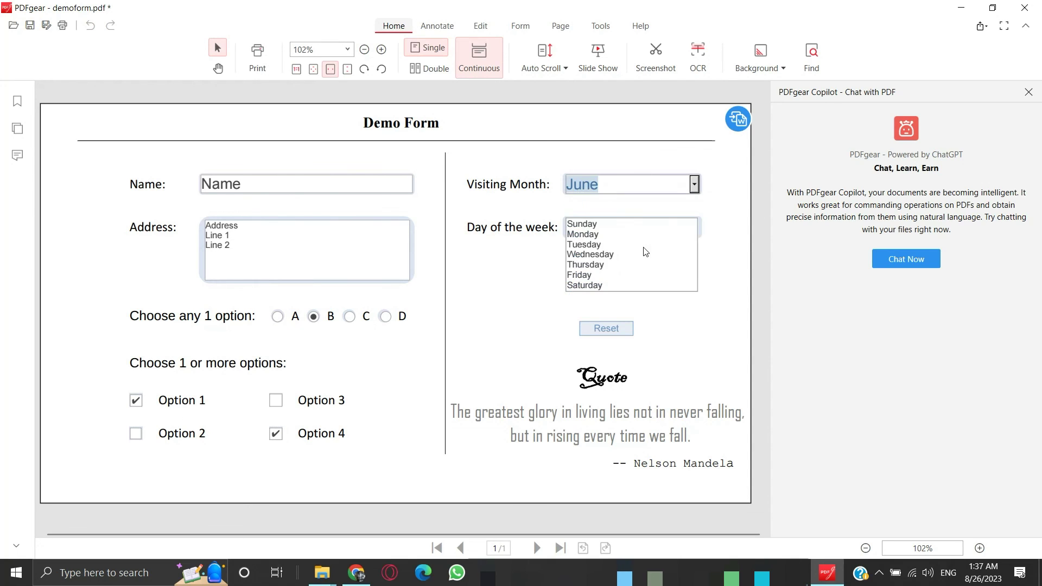
pyautogui.click(597, 264)
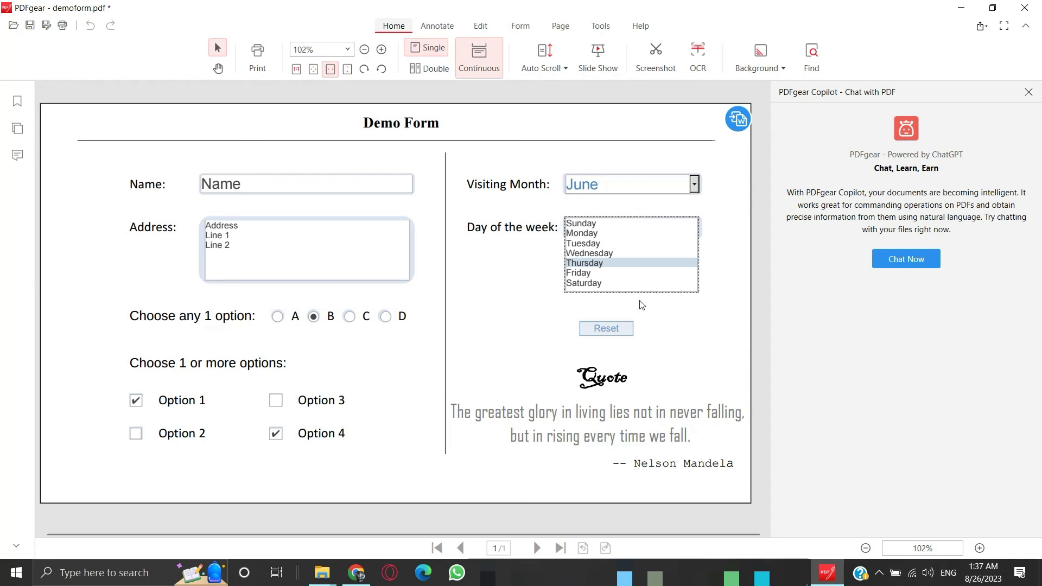
# Step: Save the filled form, reopen it to verify the answers, then close PDFgear
pyautogui.click(30, 32)
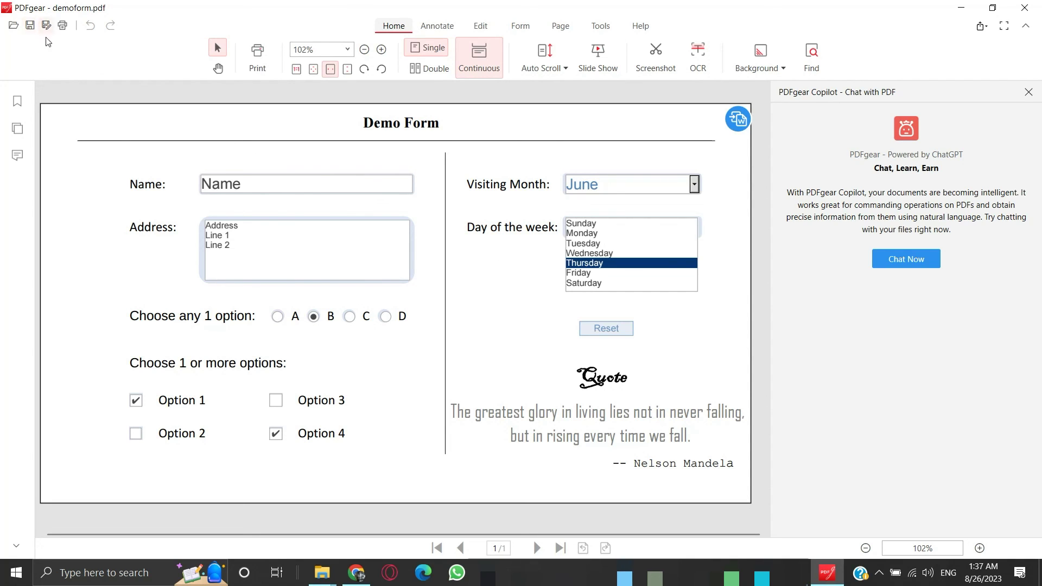
pyautogui.click(1024, 7)
pyautogui.doubleClick(276, 150)
pyautogui.click(1024, 7)
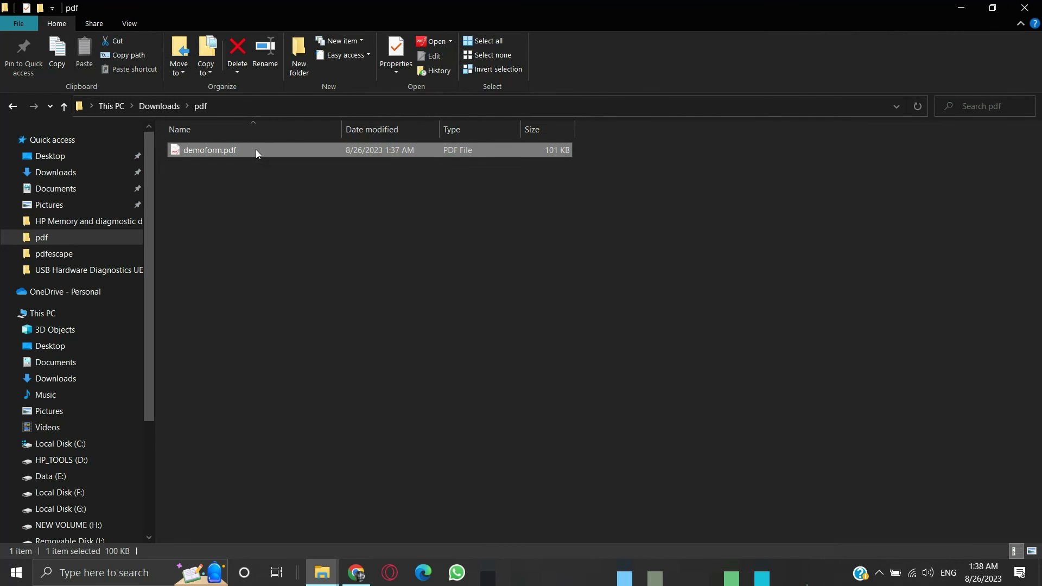
# Step: Bring Chrome back to view the saved demoform.pdf with its filled answers
pyautogui.click(363, 571)
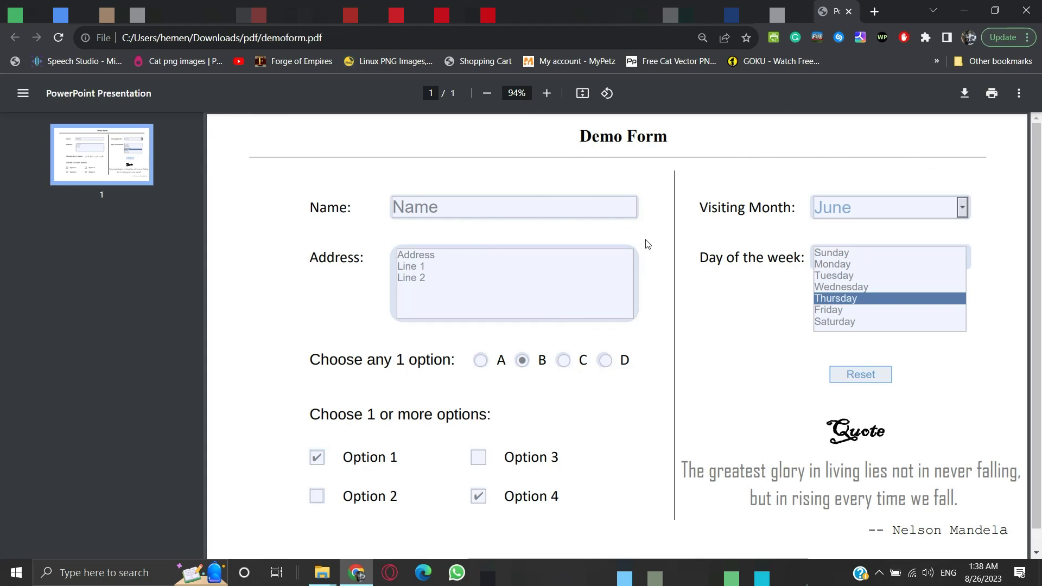